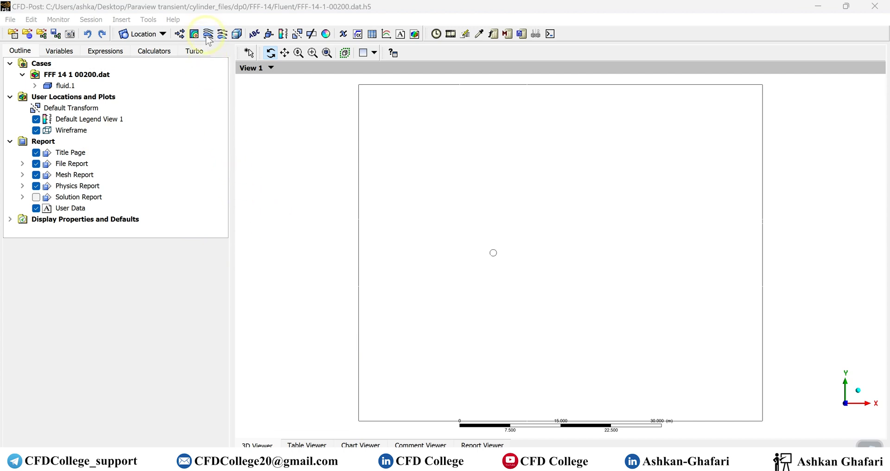
# - Insert a new streamline plot named Streamline 1
pyautogui.click(217, 10)
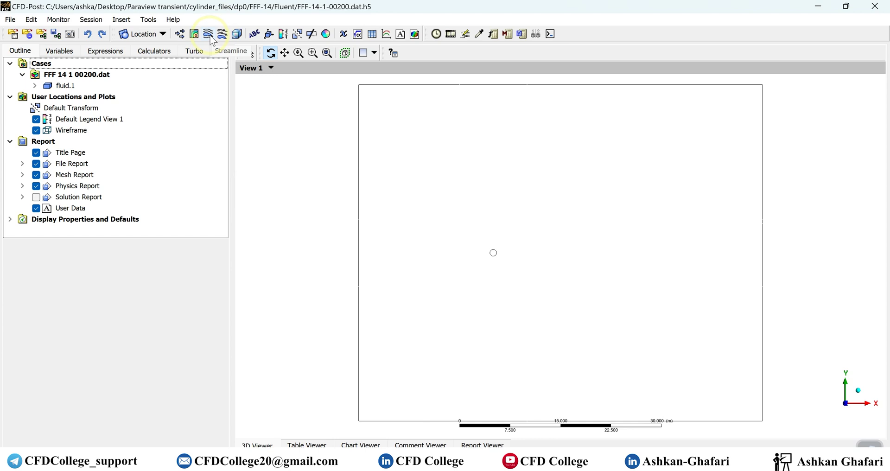
pyautogui.click(122, 20)
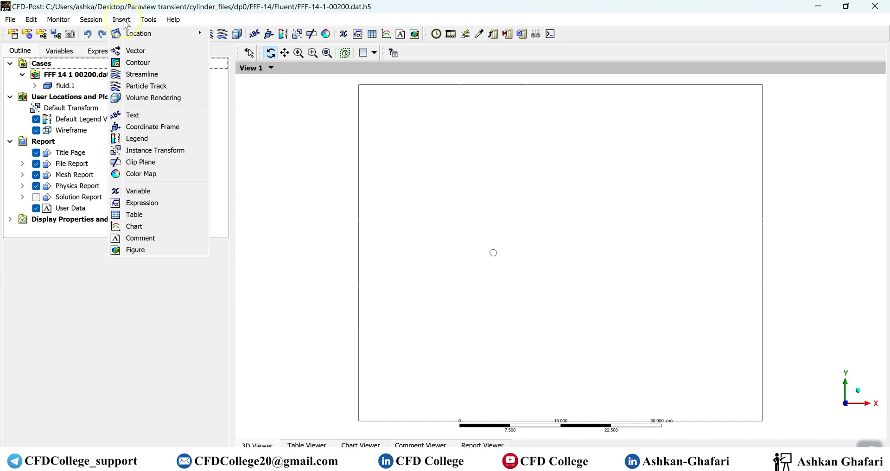
pyautogui.click(160, 78)
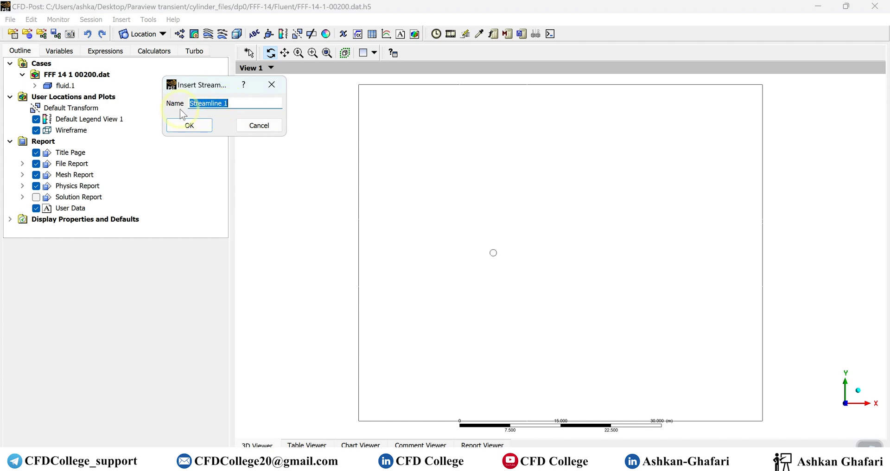
pyautogui.click(180, 128)
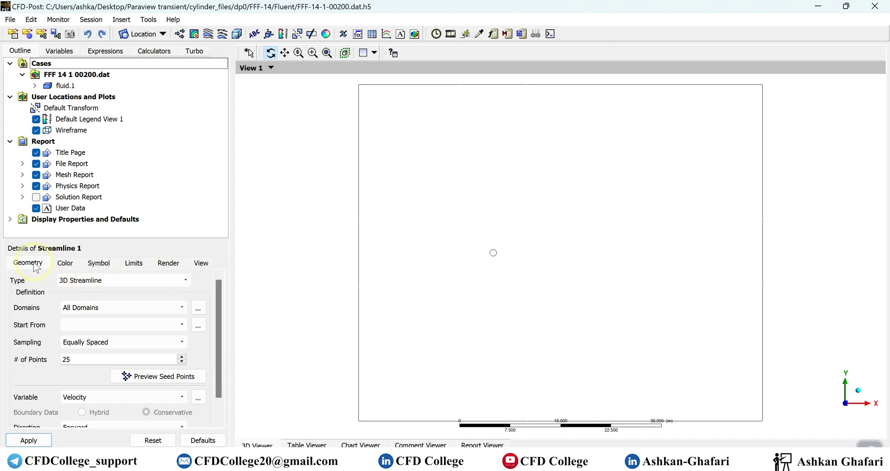
# - Review the geometry, color, symbol and limits settings of Streamline 1
pyautogui.click(131, 264)
pyautogui.click(89, 266)
pyautogui.click(63, 265)
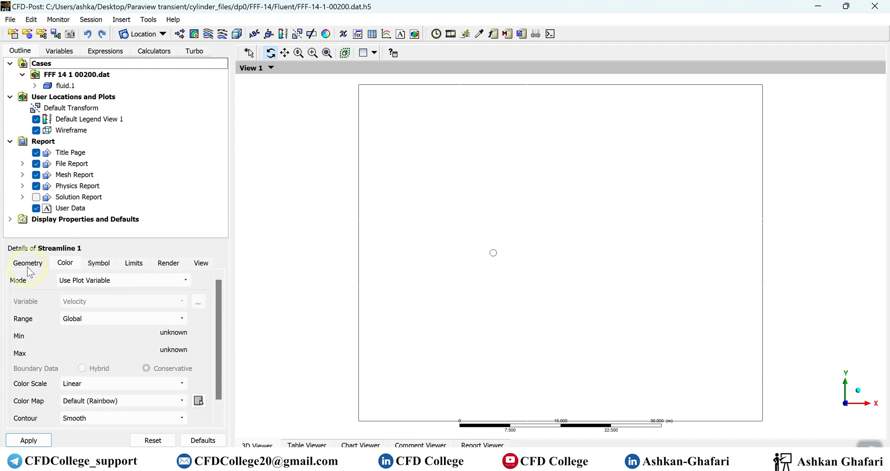
pyautogui.click(99, 264)
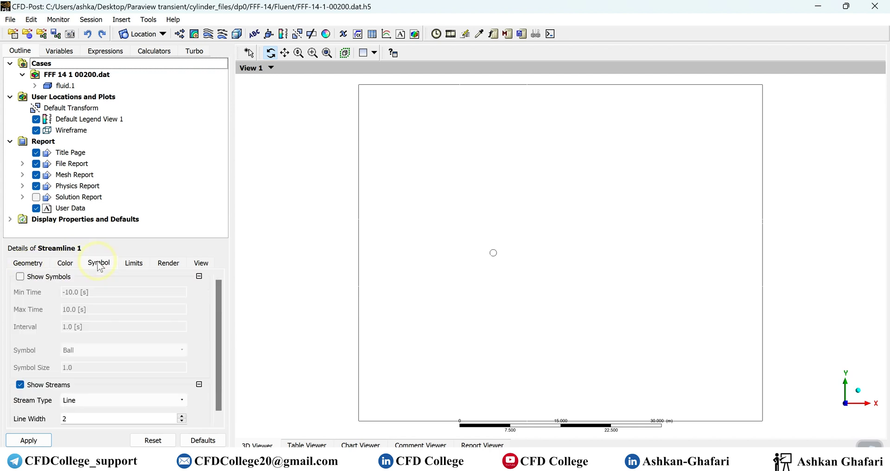
pyautogui.click(28, 263)
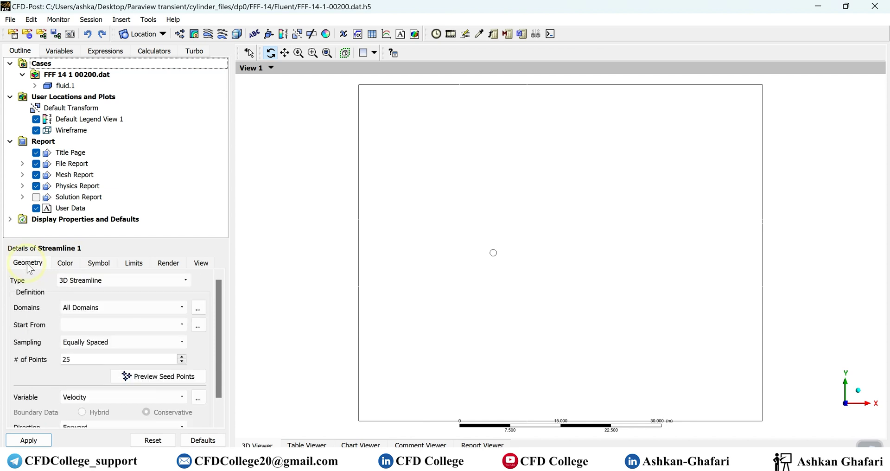
pyautogui.click(66, 263)
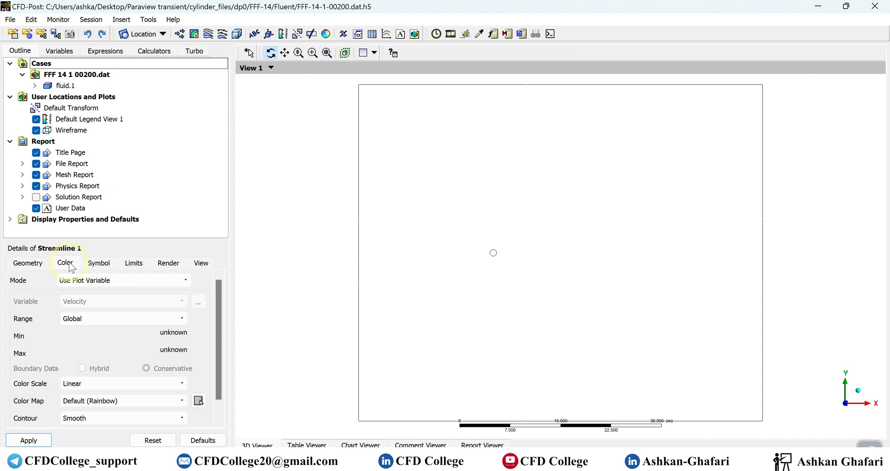
pyautogui.click(29, 263)
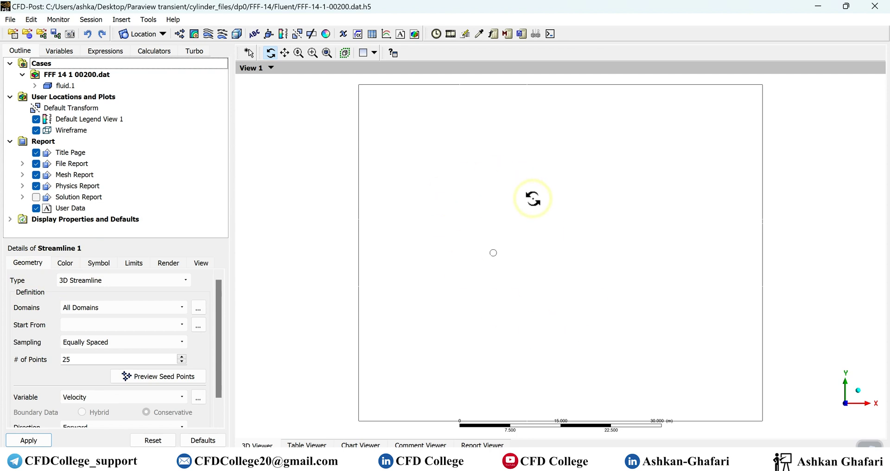
# - Make Streamline 1 a Surface Streamline on the symmetry 1 surface and generate the plot
pyautogui.click(84, 284)
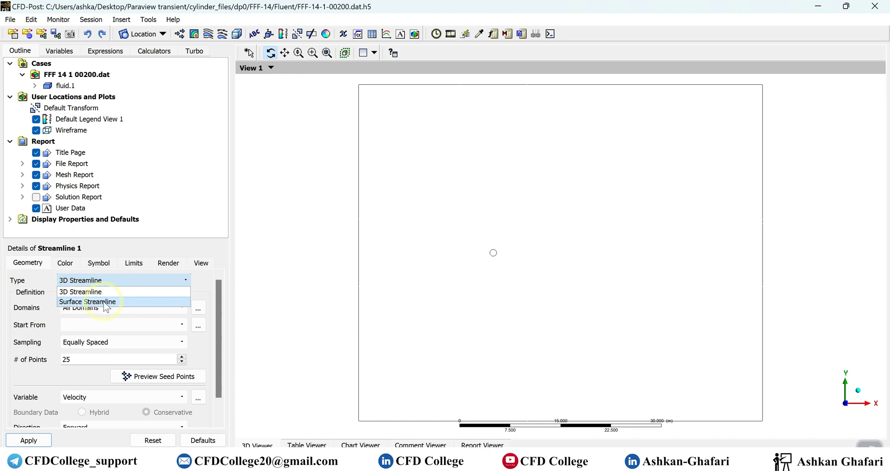
pyautogui.click(82, 303)
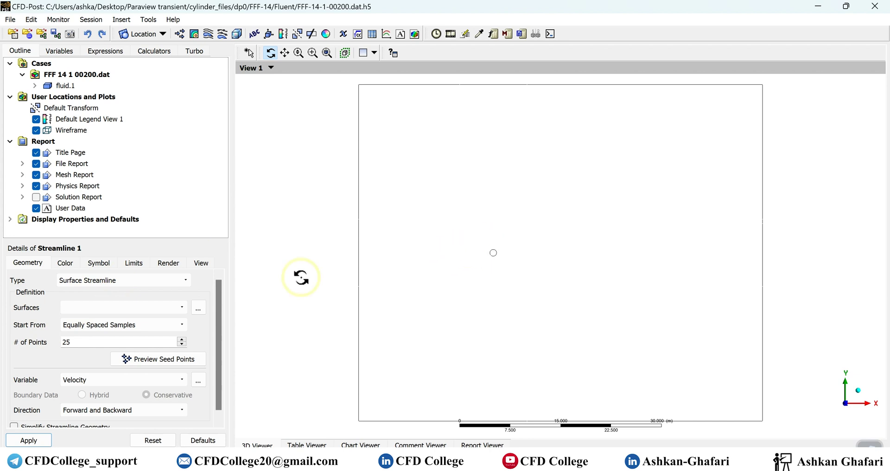
pyautogui.click(95, 308)
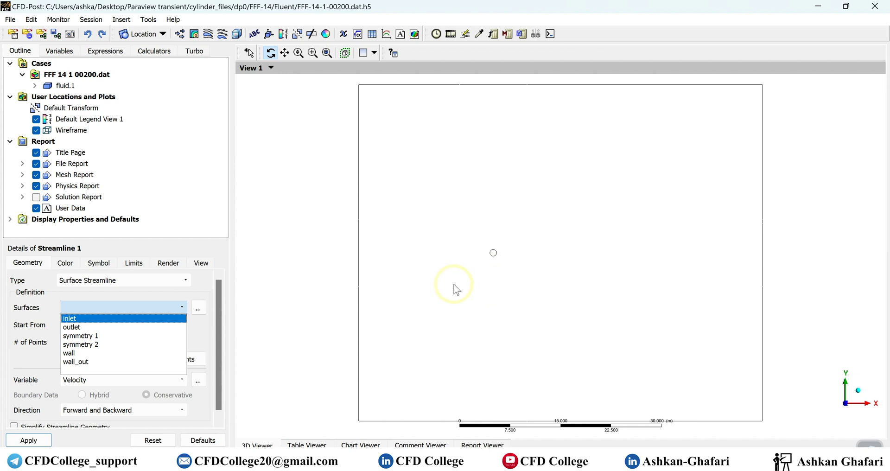
pyautogui.click(64, 295)
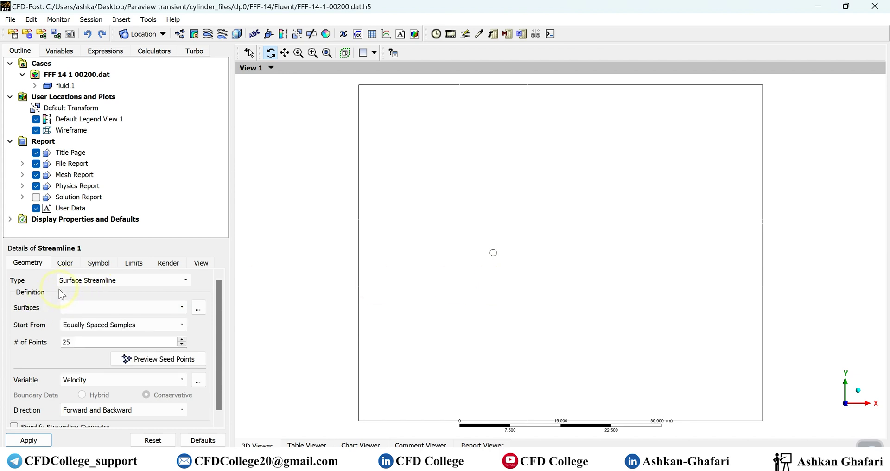
pyautogui.click(76, 308)
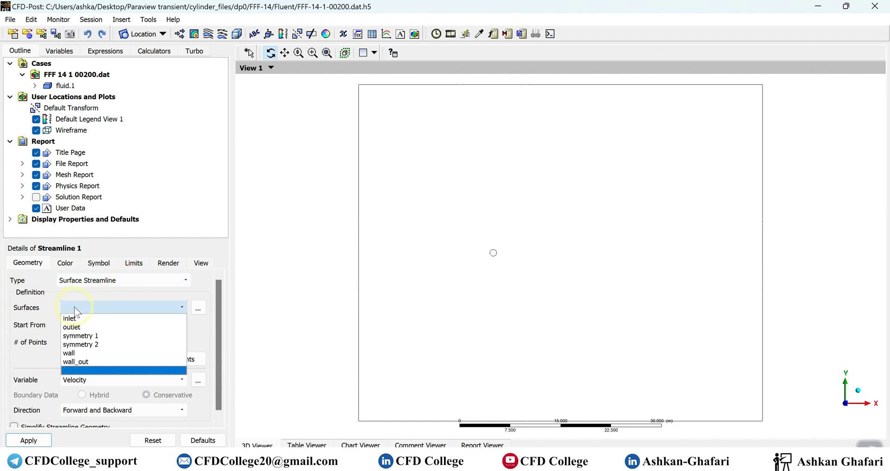
pyautogui.click(88, 338)
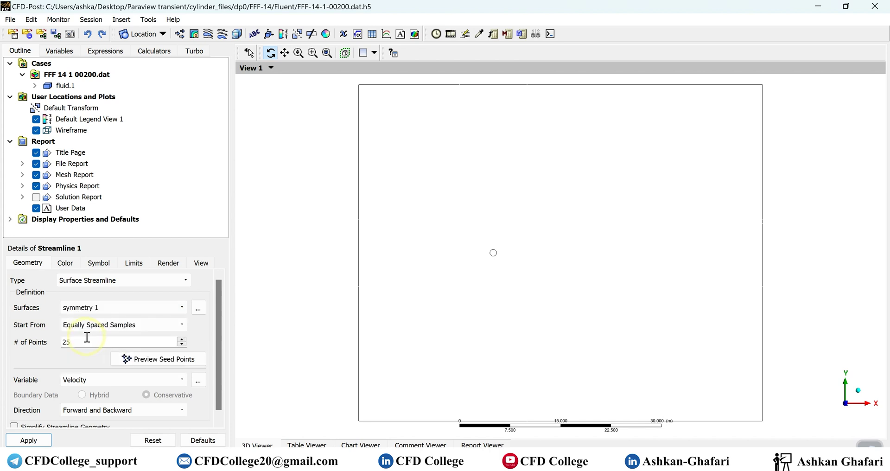
pyautogui.click(28, 440)
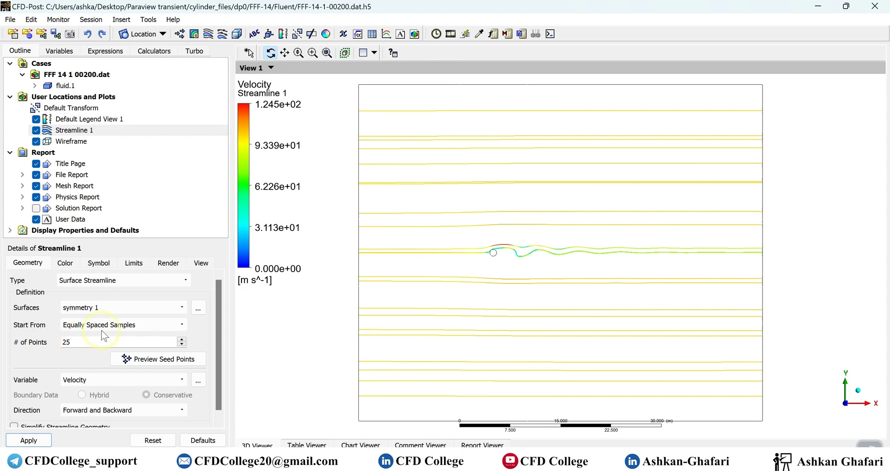
# - Try Locations as the start option for Streamline 1 and return it to Equally Spaced Samples
pyautogui.click(123, 326)
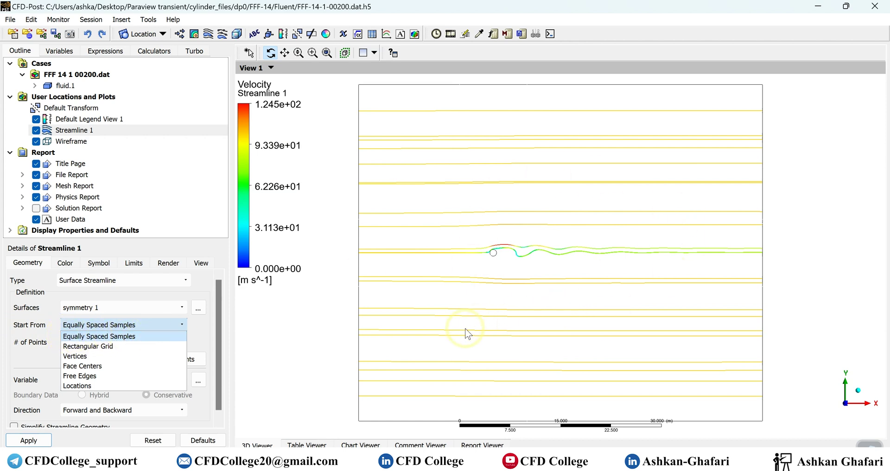
pyautogui.click(113, 385)
pyautogui.click(91, 341)
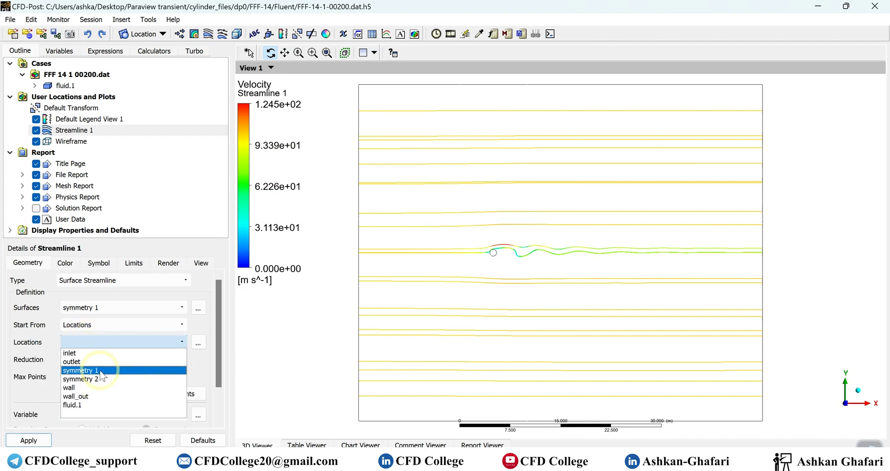
pyautogui.press('Down')
pyautogui.press('Down')
pyautogui.press('Down')
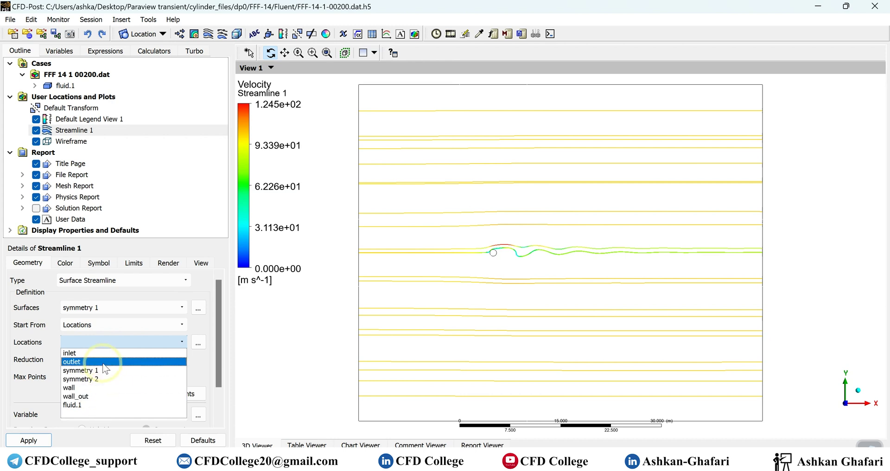
pyautogui.click(52, 344)
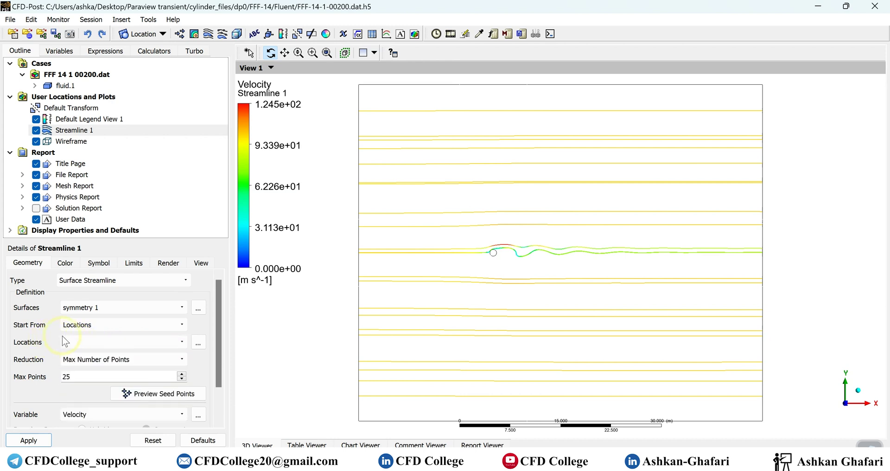
pyautogui.click(74, 326)
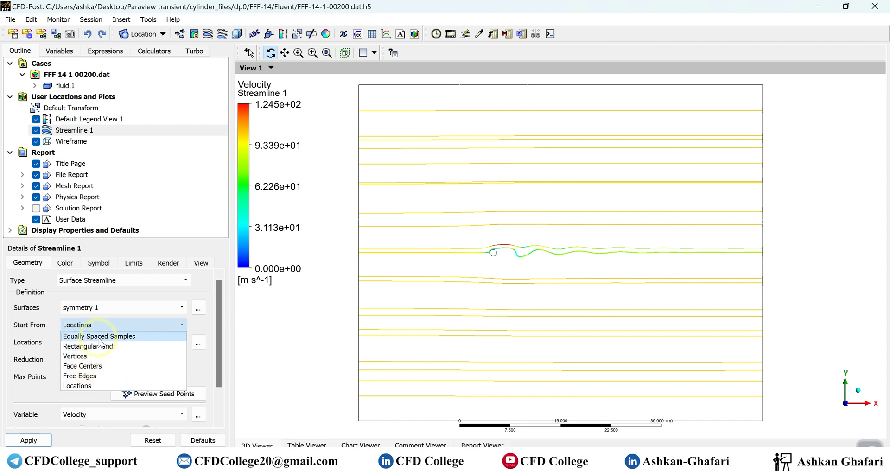
pyautogui.click(99, 338)
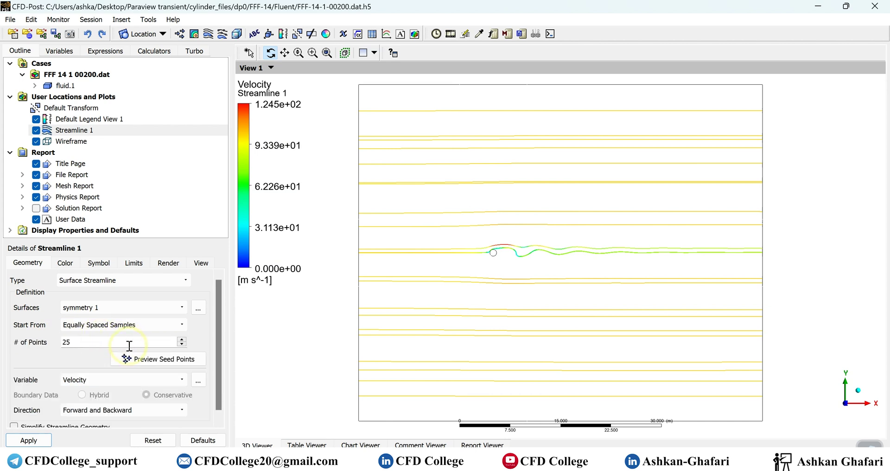
# - Set the number of equally spaced streamline points to 250 and update the plot
pyautogui.click(101, 342)
pyautogui.write('0')
pyautogui.click(41, 441)
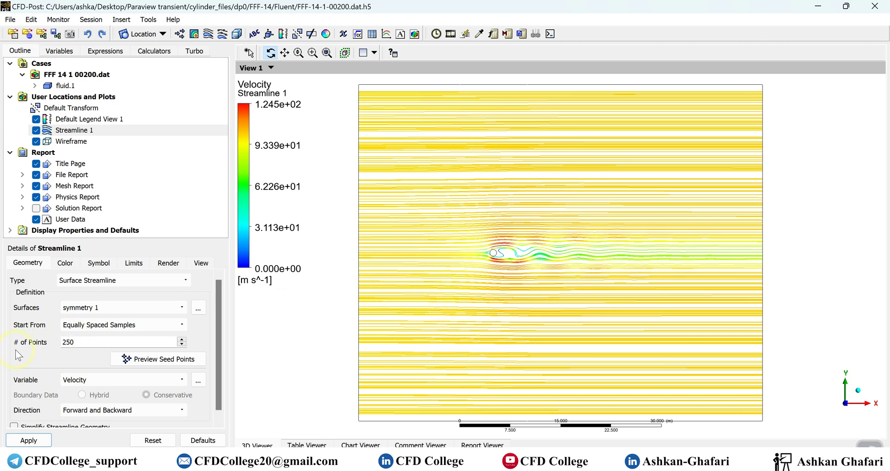
# - Keep Velocity as the streamline variable and try the Forward direction before returning to Forward and Backward
pyautogui.scroll(-1, 37, 352)
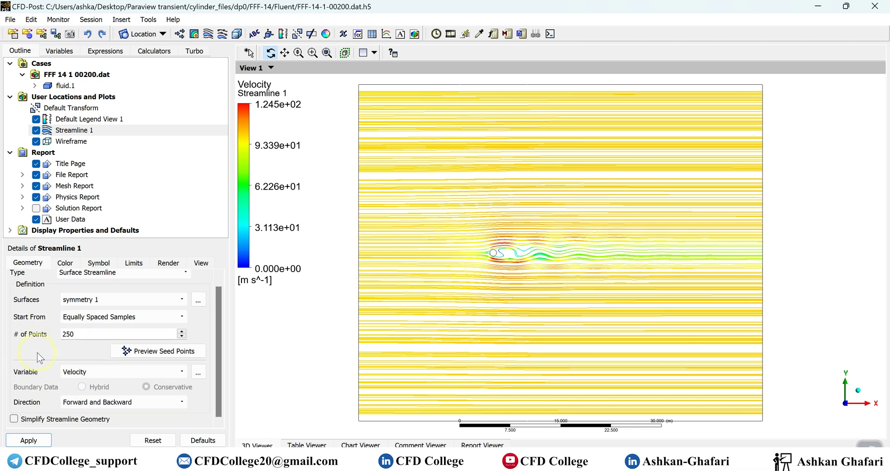
pyautogui.click(77, 373)
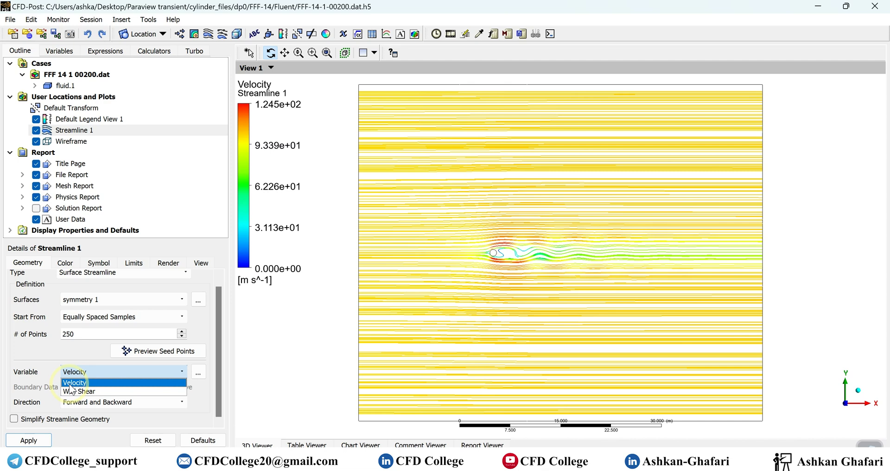
pyautogui.click(70, 384)
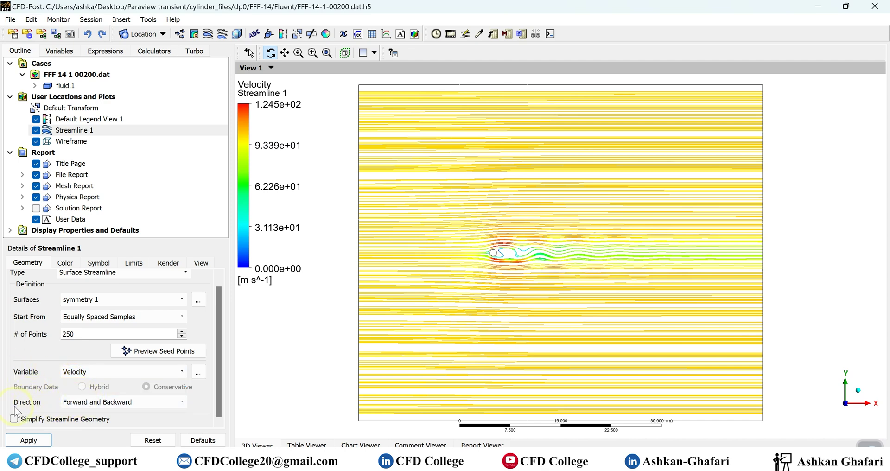
pyautogui.click(81, 408)
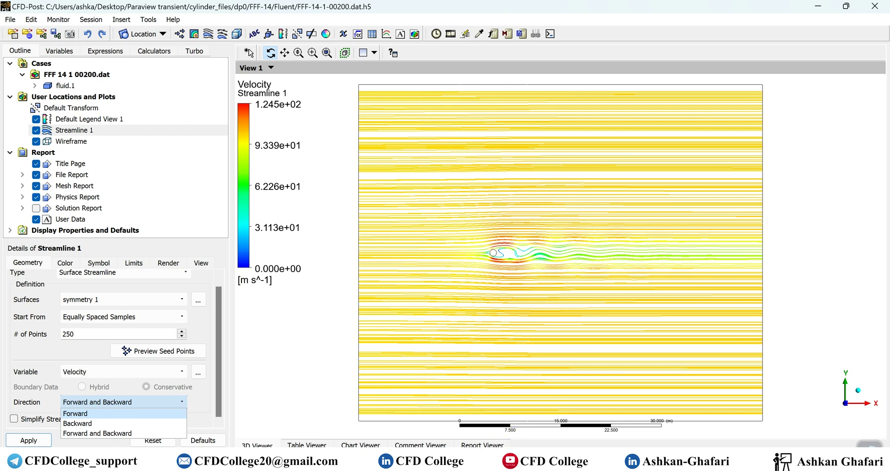
pyautogui.click(110, 414)
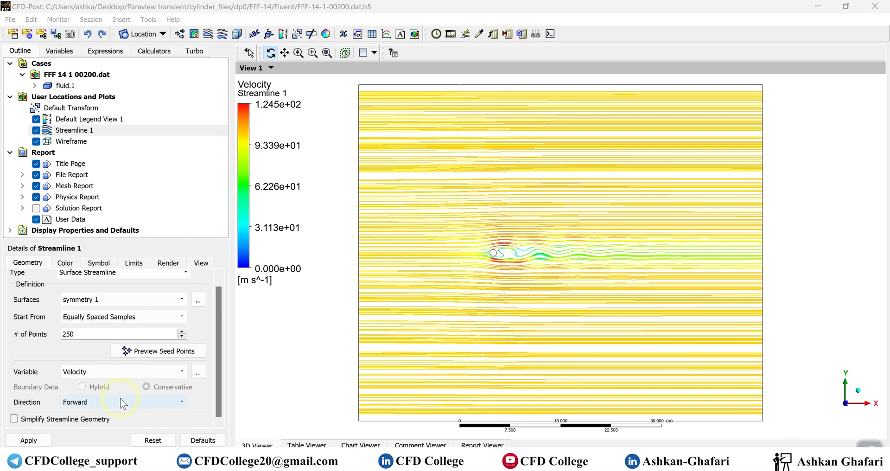
pyautogui.click(80, 402)
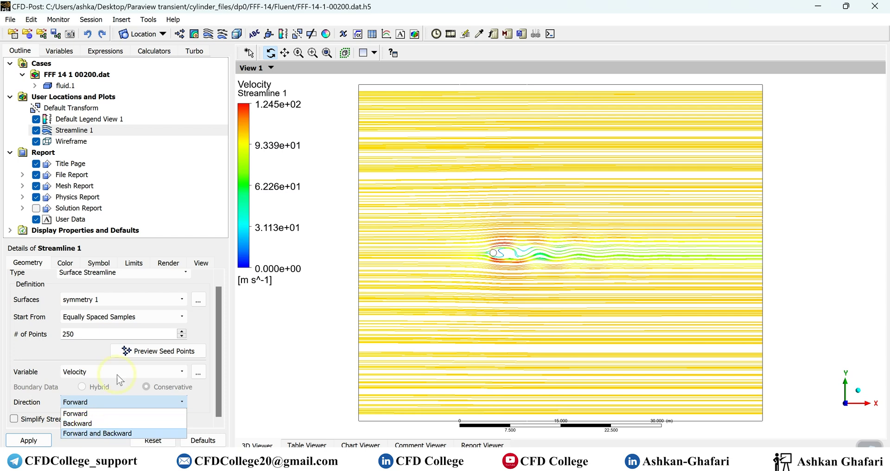
pyautogui.click(95, 433)
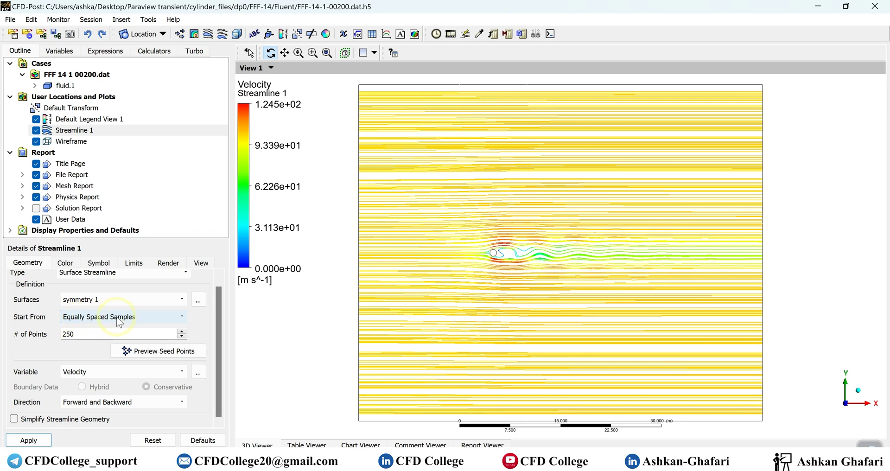
# - Start the streamlines from Vertices, reduced by Max Number of Points to 250, and update the plot
pyautogui.click(136, 317)
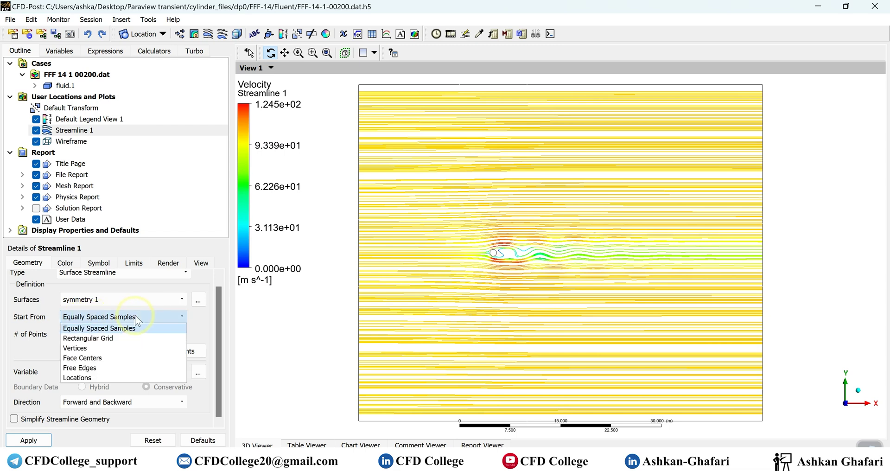
pyautogui.click(83, 349)
pyautogui.click(95, 335)
pyautogui.click(96, 335)
pyautogui.click(95, 335)
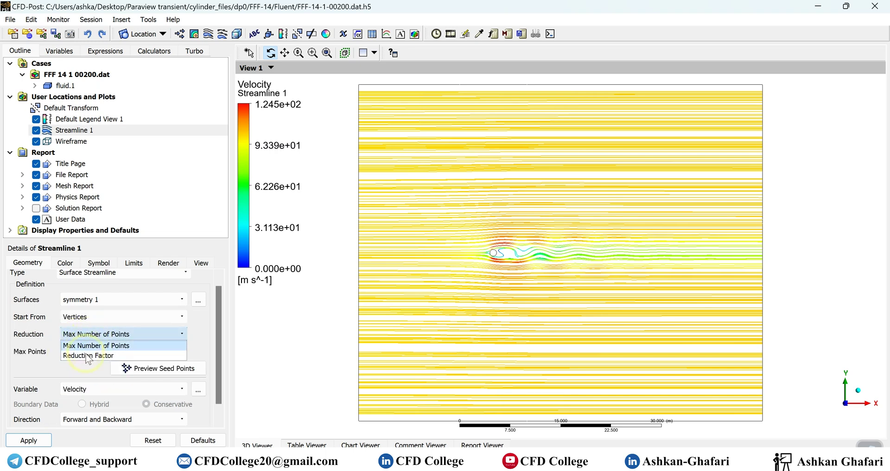
pyautogui.click(45, 336)
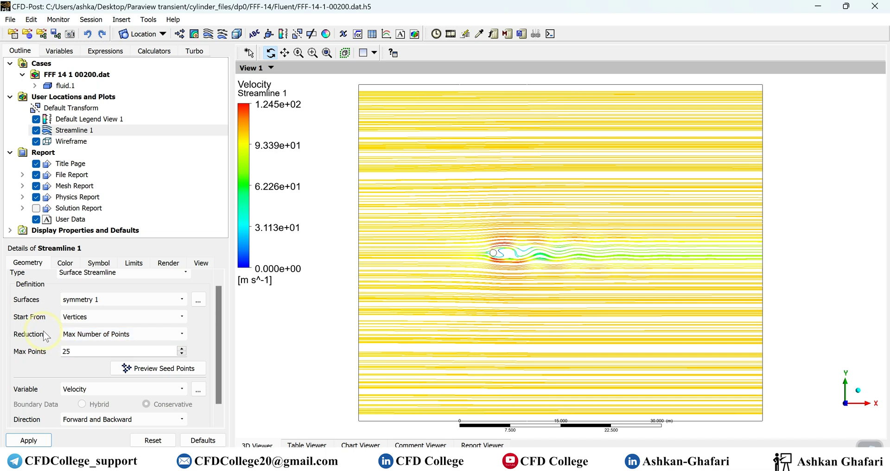
pyautogui.click(77, 351)
pyautogui.write('0')
pyautogui.click(29, 438)
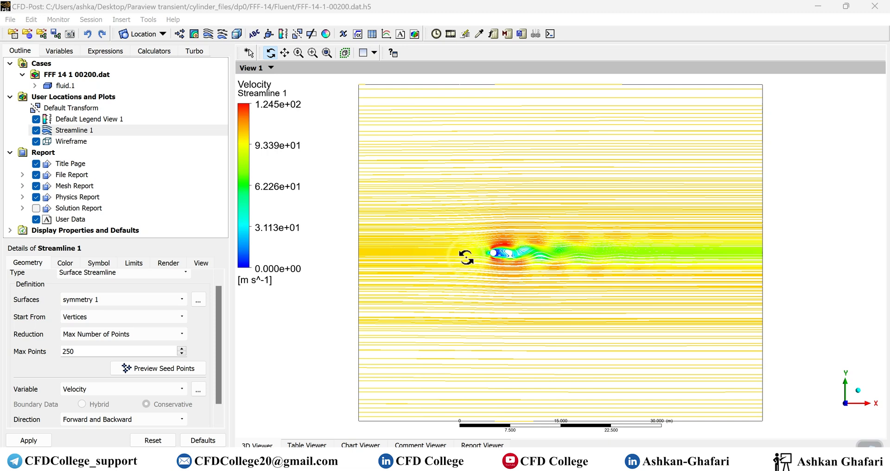
pyautogui.scroll(6, 474, 261)
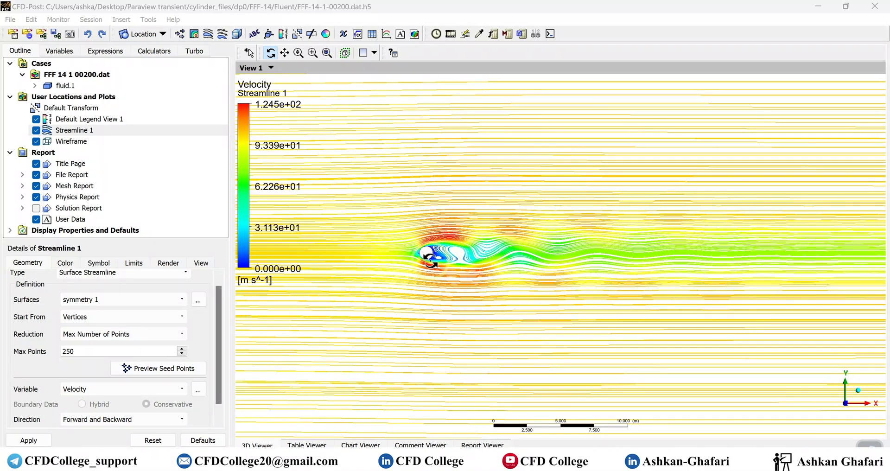
# - Start the Streamline 1 streamlines from Locations, using the inlet as the location, and update the plot
pyautogui.moveTo(442, 276); pyautogui.dragTo(343, 278)
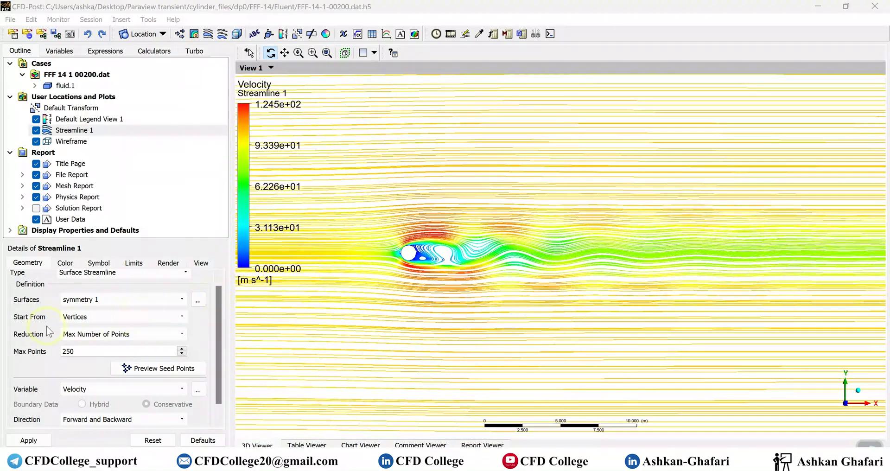
pyautogui.scroll(-3, 553, 233)
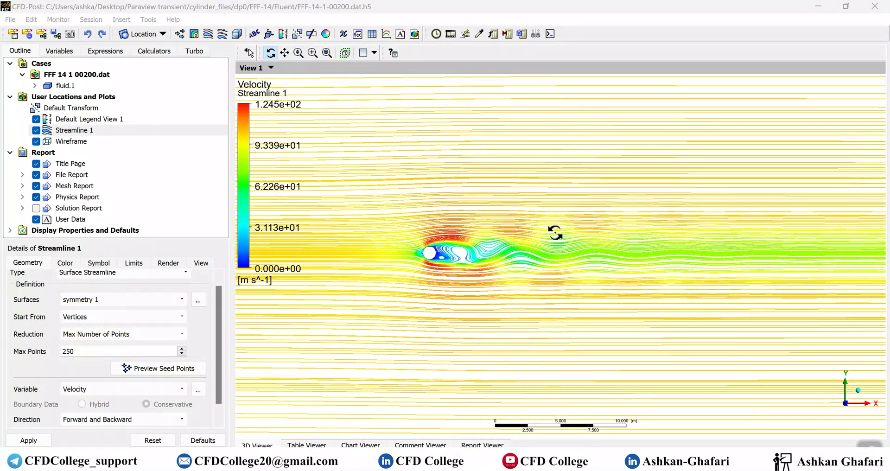
pyautogui.scroll(-2, 558, 237)
pyautogui.click(110, 317)
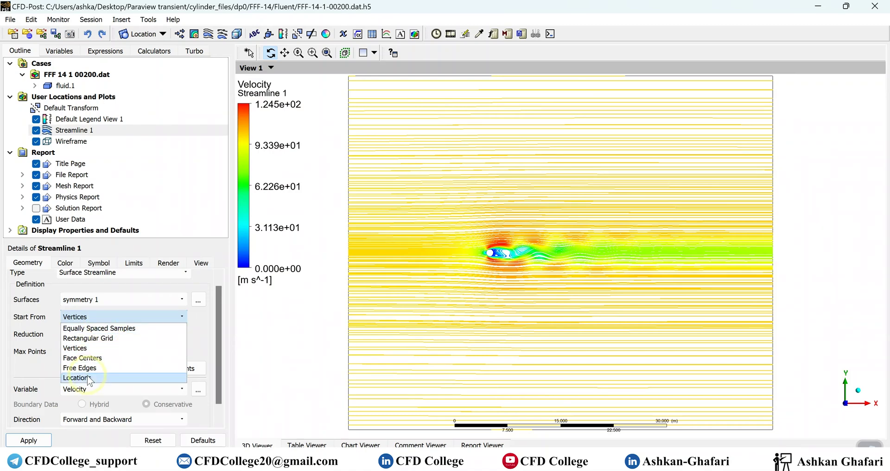
pyautogui.click(137, 377)
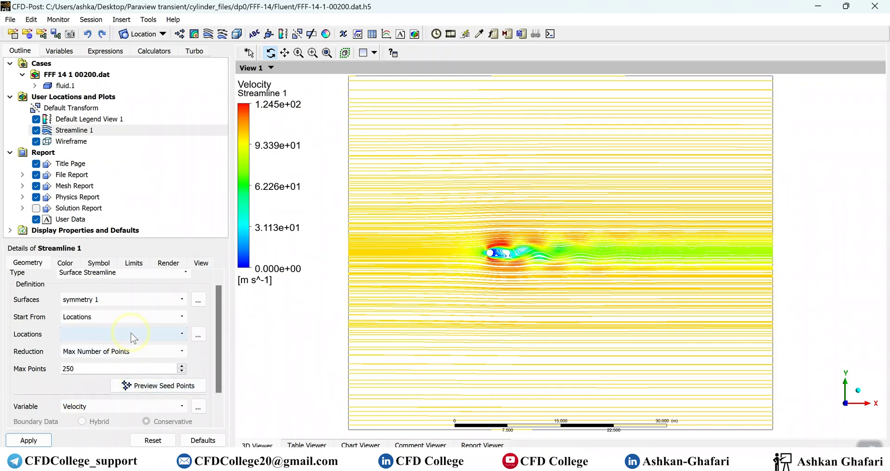
pyautogui.click(130, 333)
pyautogui.click(100, 348)
pyautogui.click(24, 441)
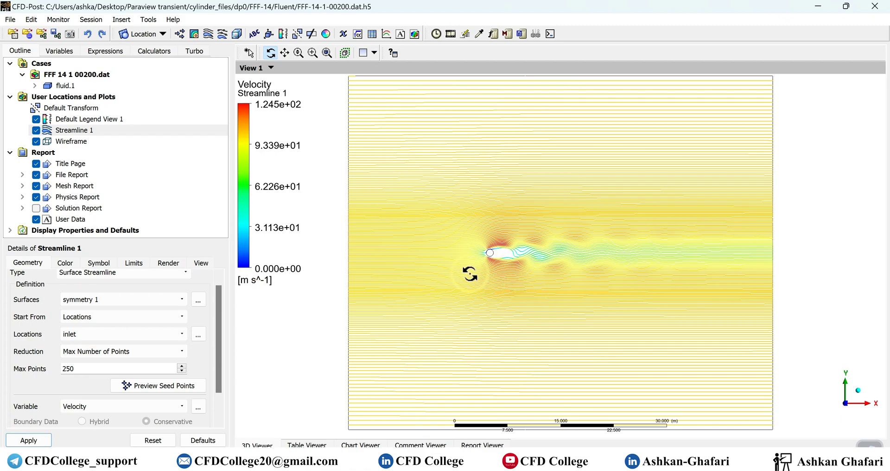
# - Insert a new line location with the default name
pyautogui.scroll(5, 469, 273)
pyautogui.scroll(2, 408, 259)
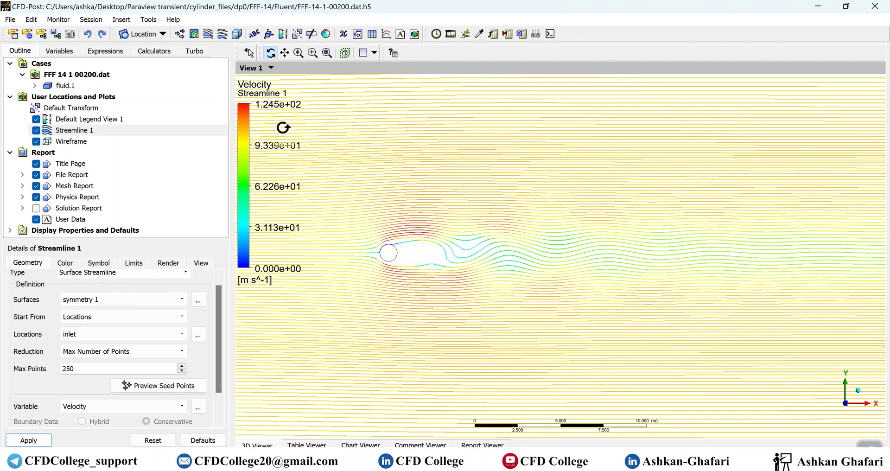
pyautogui.click(160, 35)
pyautogui.click(156, 78)
pyautogui.click(185, 126)
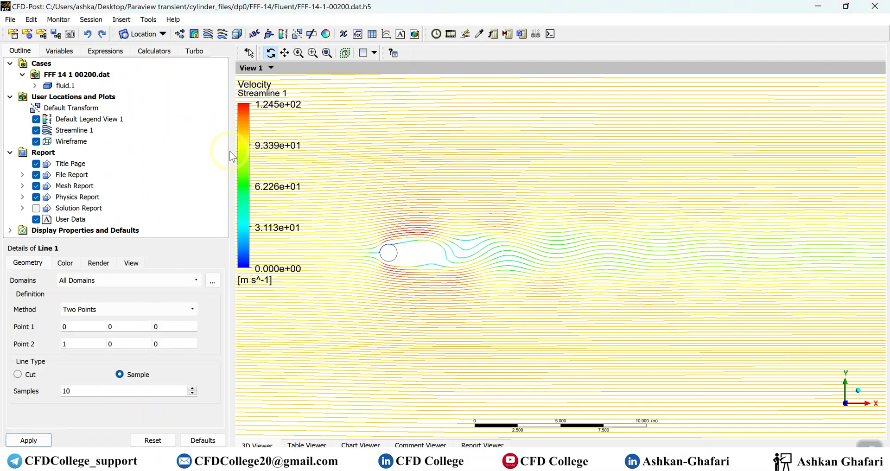
# - Define Line 1 by two points, (1, 1, 0) and (1, -1, 0), keep 10 samples and apply it
pyautogui.click(85, 325)
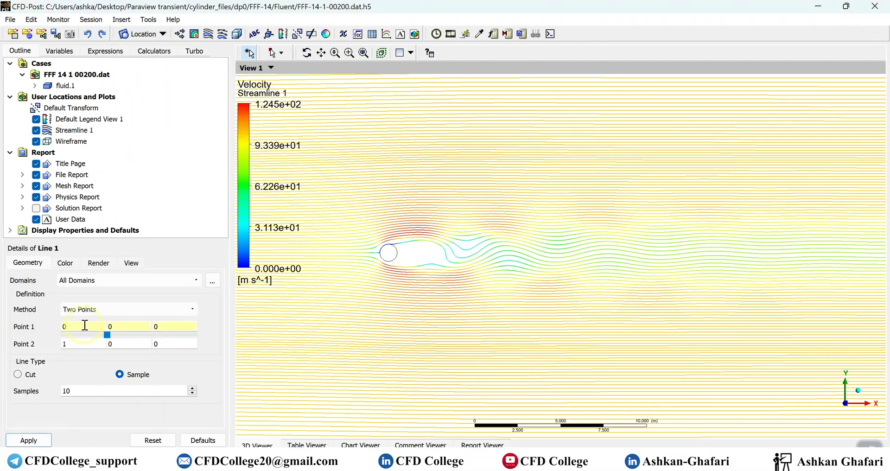
pyautogui.write('1')
pyautogui.click(140, 326)
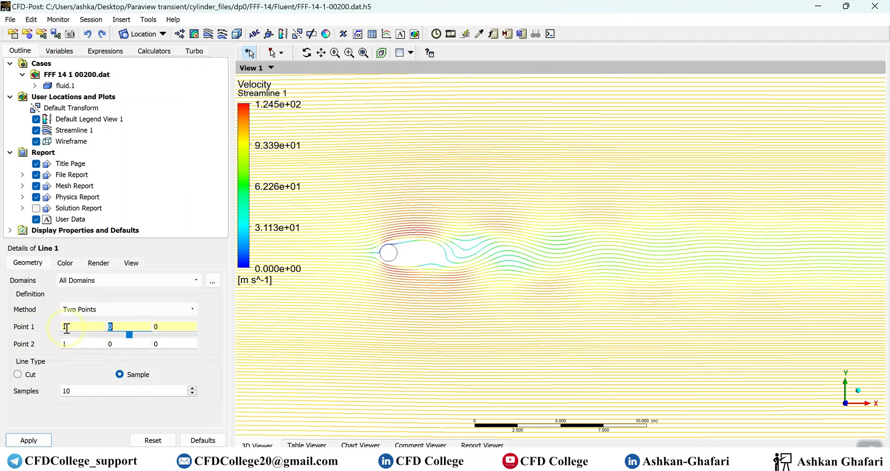
pyautogui.write('1')
pyautogui.click(88, 344)
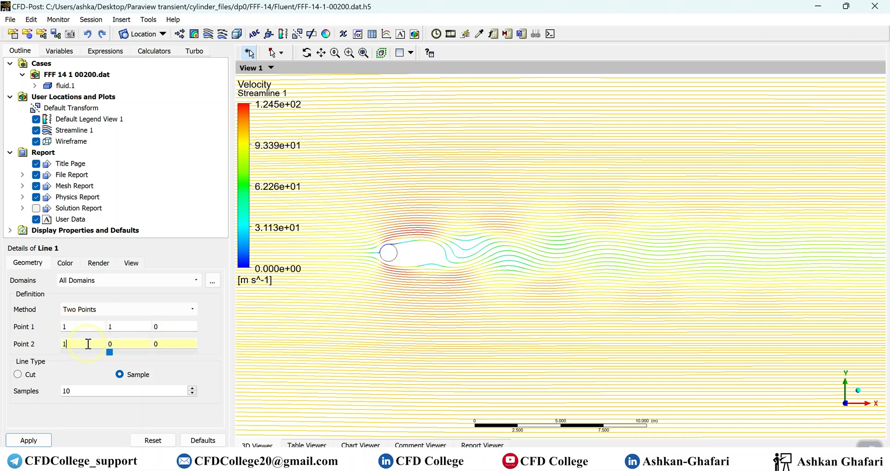
pyautogui.click(127, 342)
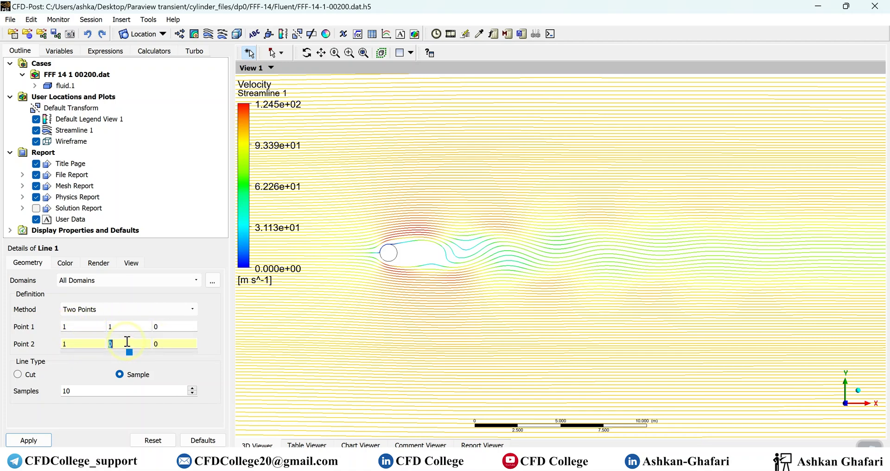
pyautogui.click(77, 392)
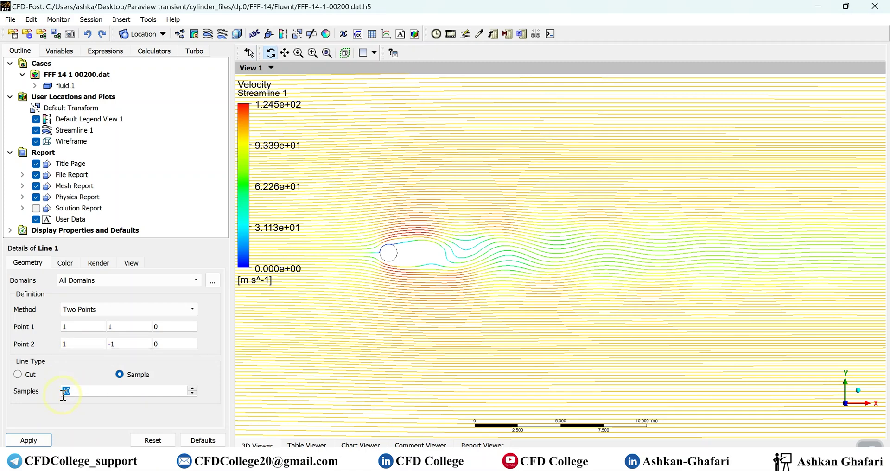
pyautogui.click(29, 440)
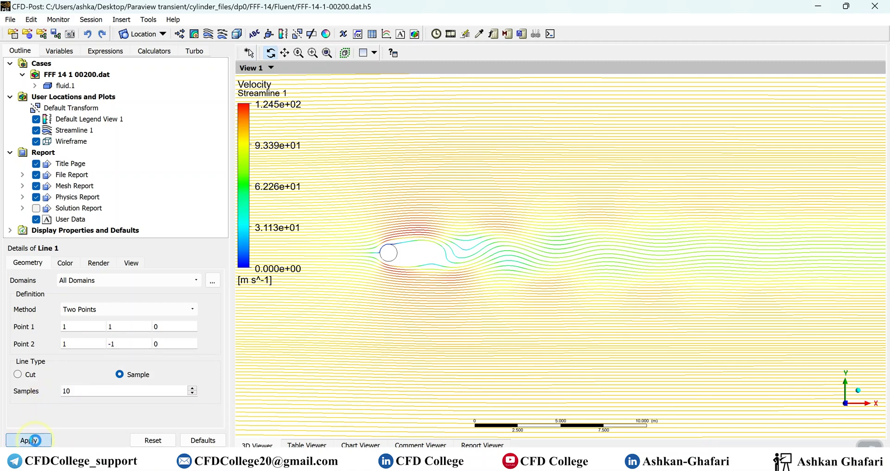
# - Try placing Line 1 farther behind the cylinder by setting the X coordinate of both points to 2
pyautogui.moveTo(361, 271); pyautogui.dragTo(366, 270)
pyautogui.scroll(1, 366, 269)
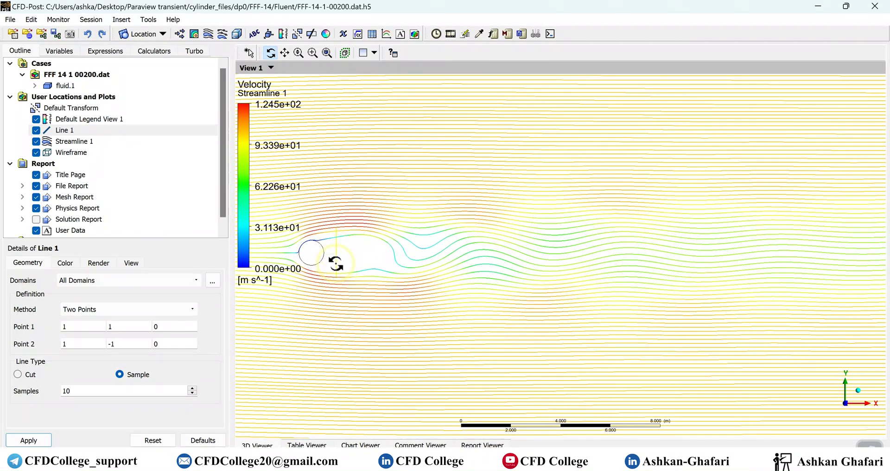
pyautogui.click(69, 329)
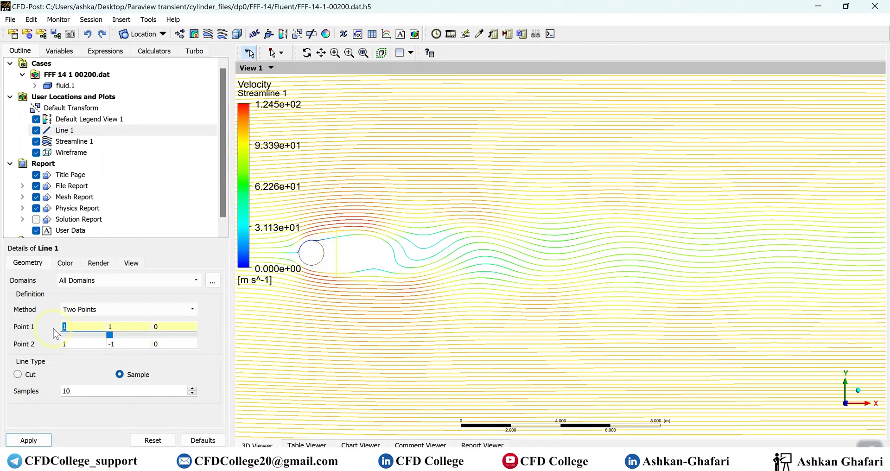
pyautogui.write('2')
pyautogui.doubleClick(77, 344)
pyautogui.write('2')
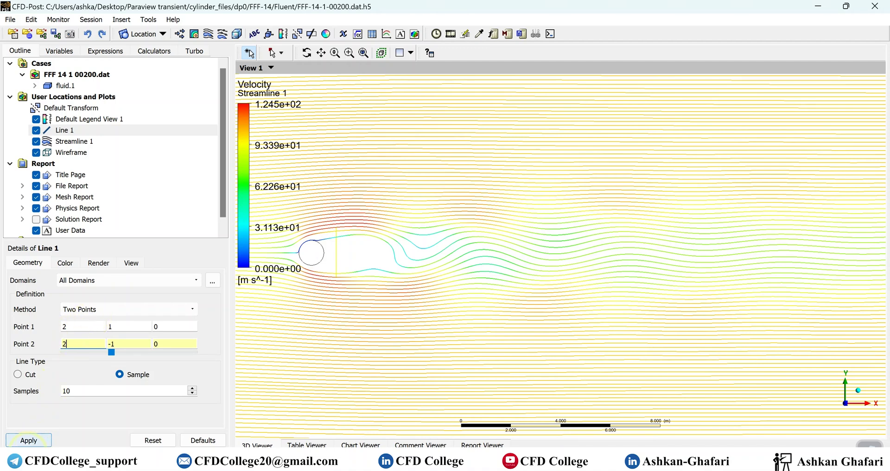
pyautogui.click(29, 440)
pyautogui.click(29, 440)
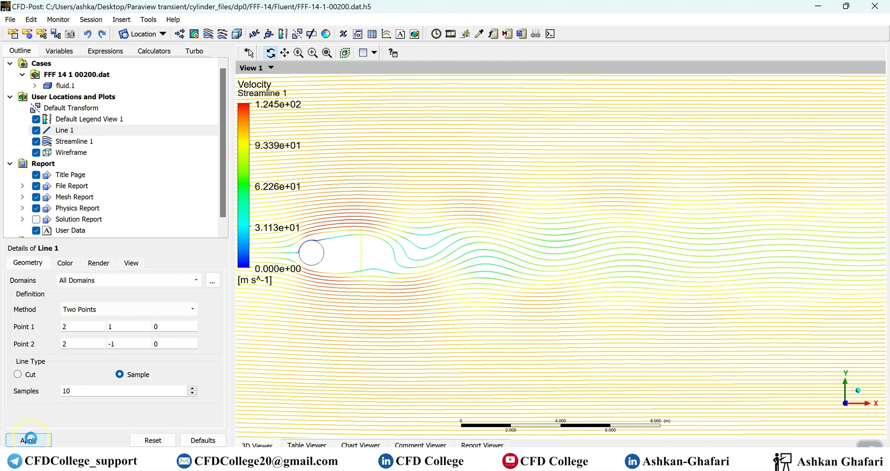
# - Set the X coordinate of both Line 1 points to 1.5 and apply the change
pyautogui.click(32, 327)
pyautogui.write('1.5')
pyautogui.doubleClick(80, 344)
pyautogui.write('1.5')
pyautogui.click(28, 440)
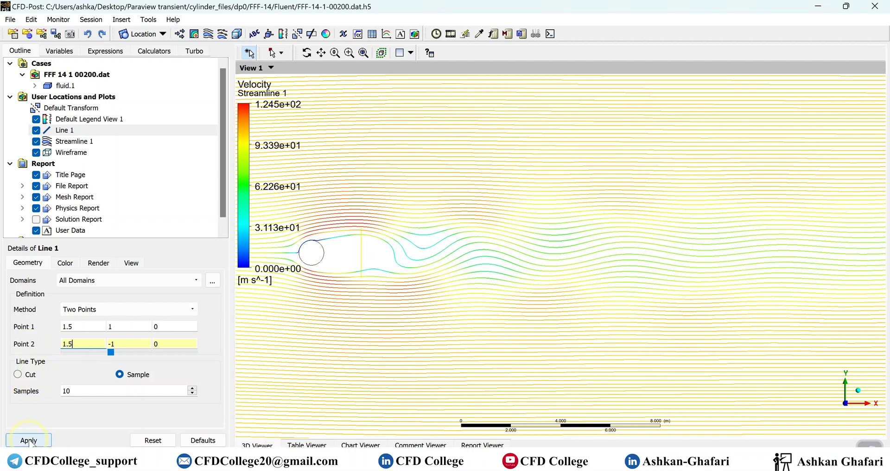
pyautogui.click(29, 440)
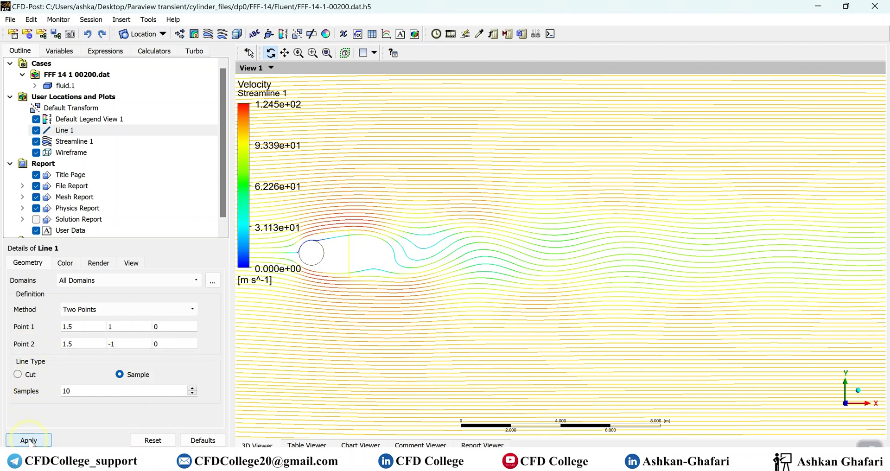
# - Insert a second streamline plot, Streamline 2, as a Surface Streamline on the symmetry 1 surface
pyautogui.click(211, 35)
pyautogui.click(243, 85)
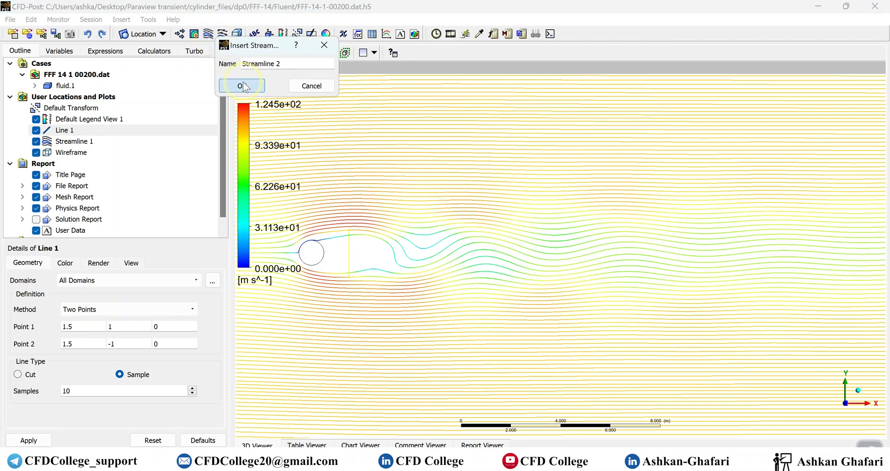
pyautogui.click(106, 326)
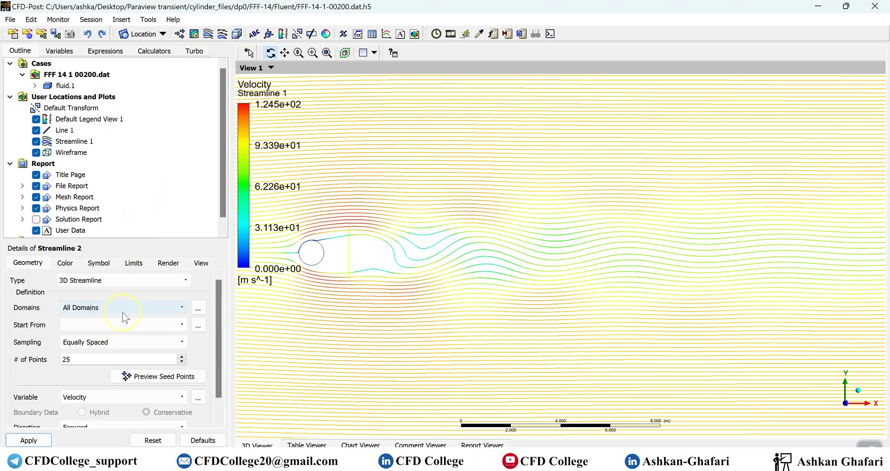
pyautogui.click(93, 281)
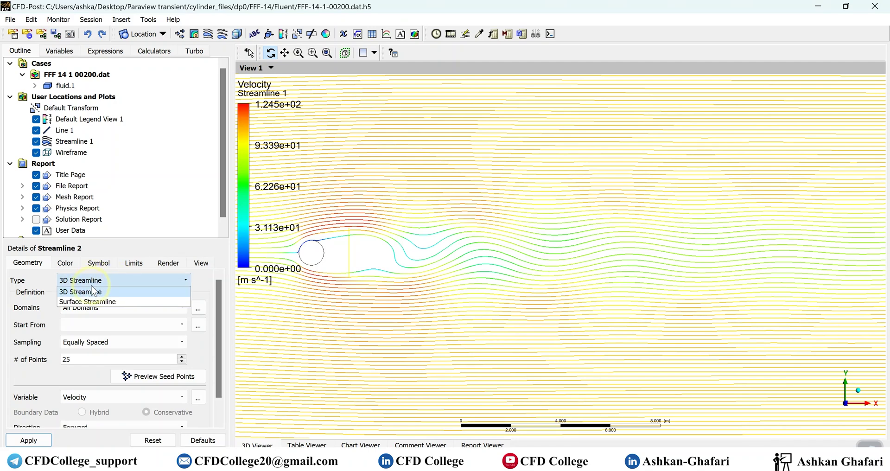
pyautogui.click(91, 302)
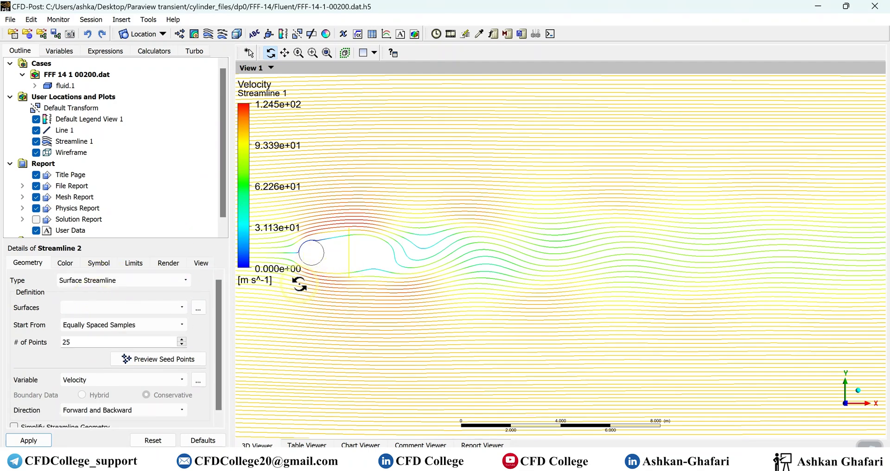
pyautogui.click(118, 314)
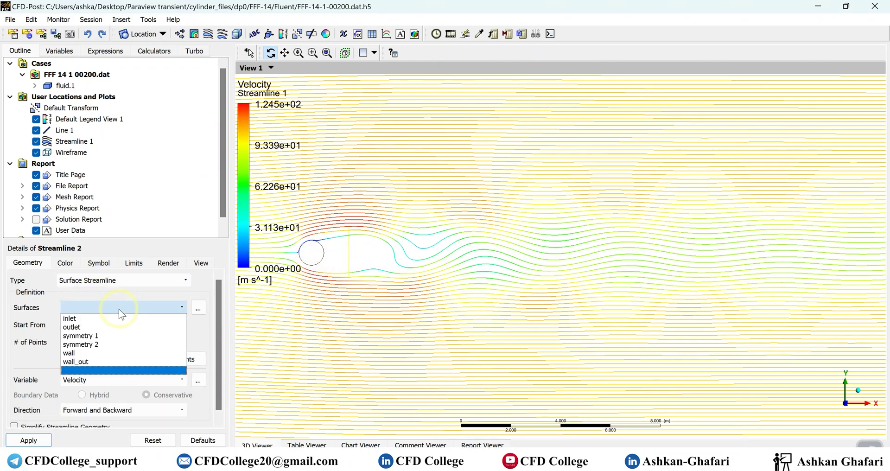
pyautogui.click(118, 296)
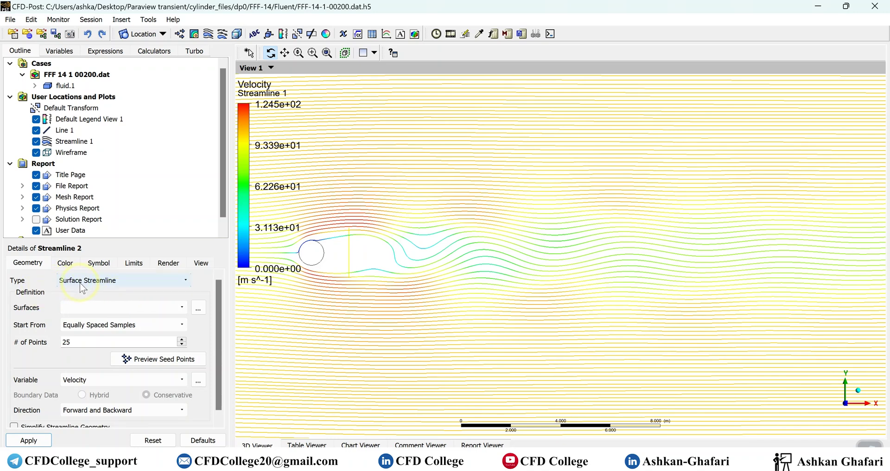
pyautogui.click(95, 308)
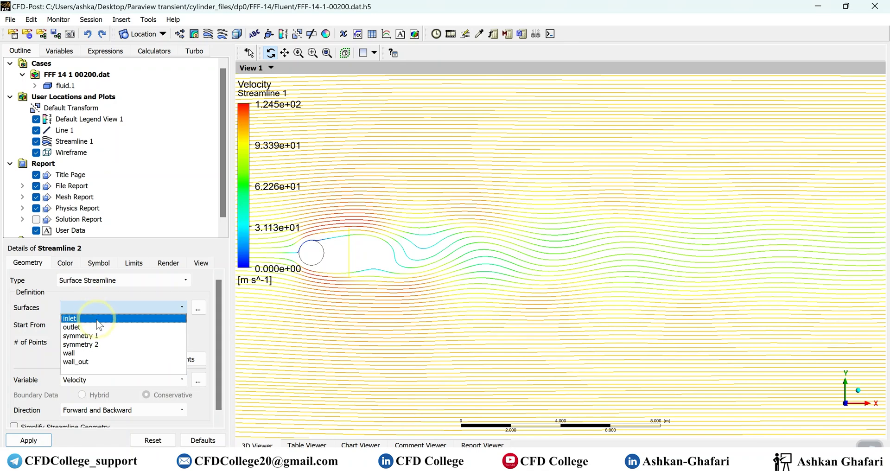
pyautogui.click(93, 337)
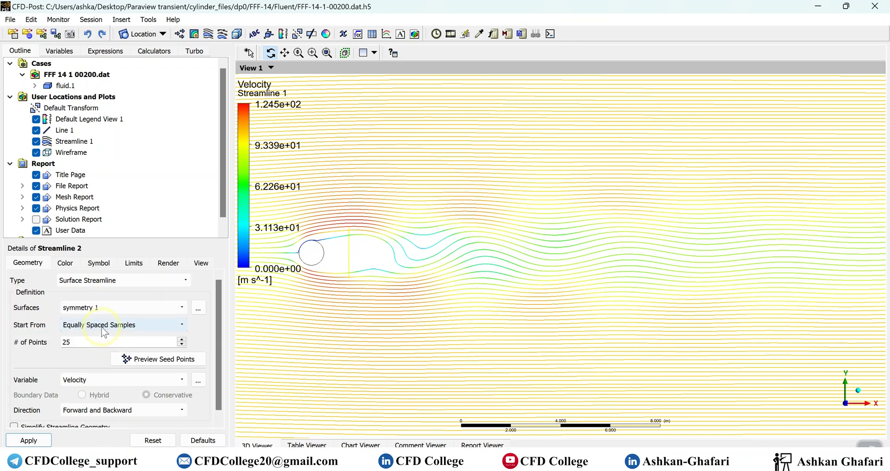
# - Start Streamline 2 from Locations on Line 1 with a maximum of 10 points and generate the plot
pyautogui.click(98, 324)
pyautogui.click(76, 387)
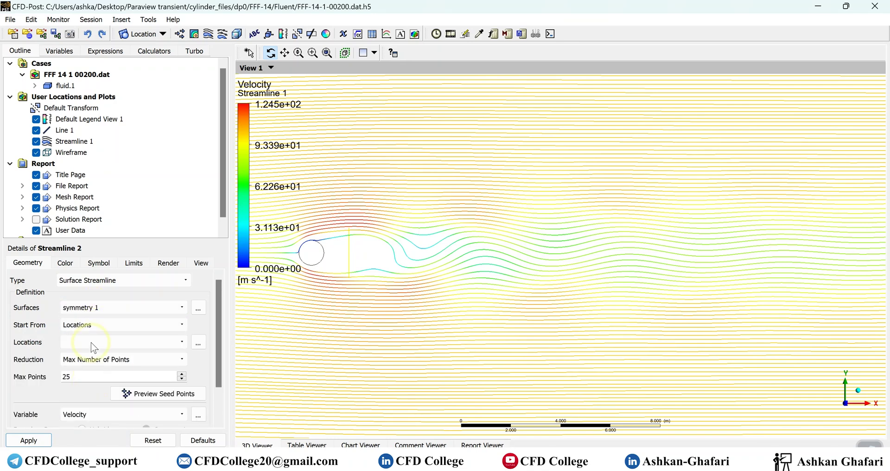
pyautogui.click(90, 342)
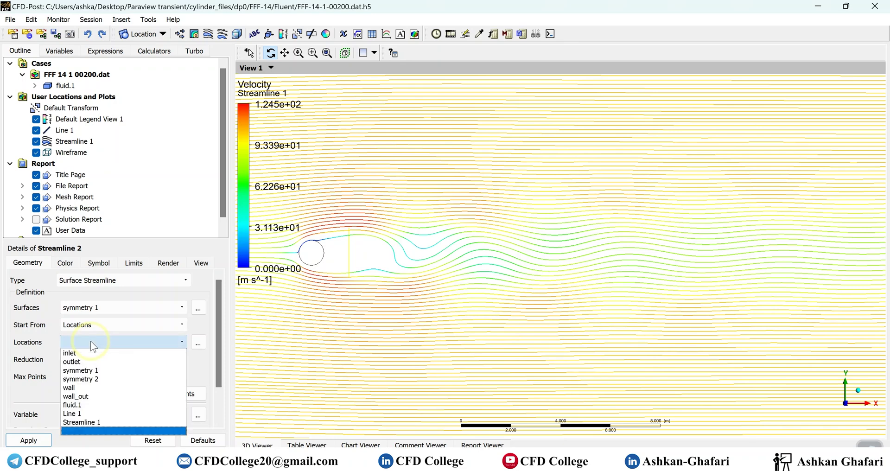
pyautogui.click(84, 414)
pyautogui.doubleClick(85, 377)
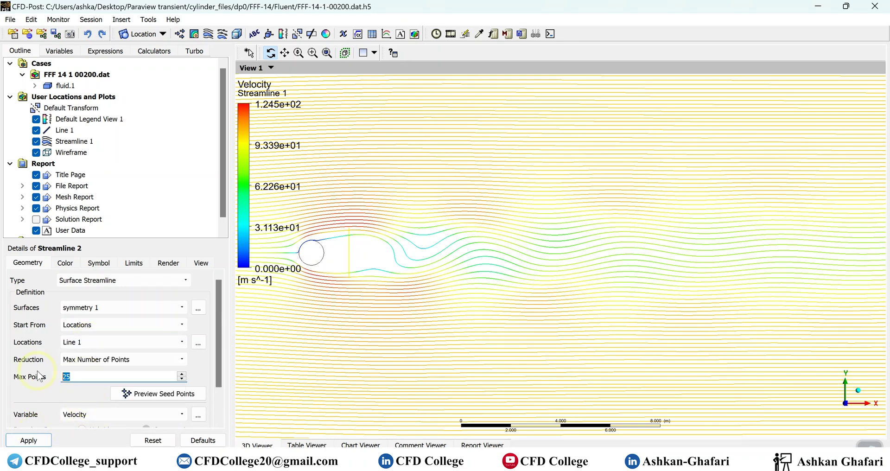
pyautogui.write('10')
pyautogui.click(45, 440)
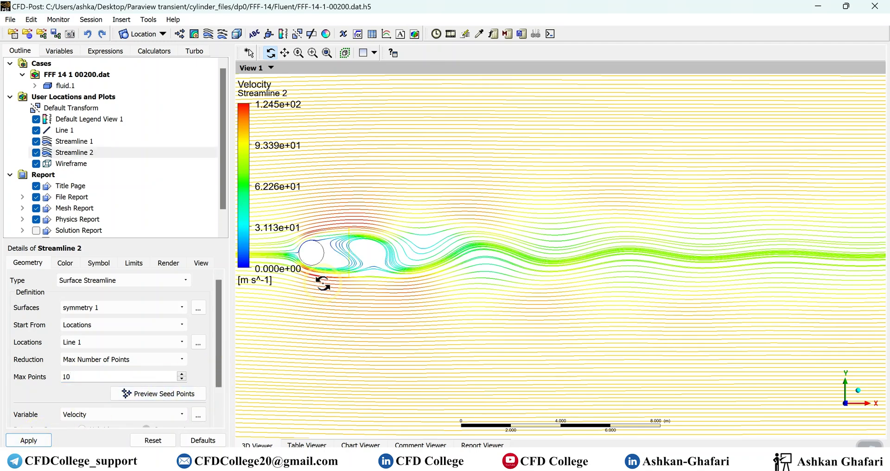
# - Set the Streamline 2 direction to Forward and update the plot around the cylinder wake
pyautogui.scroll(2, 338, 288)
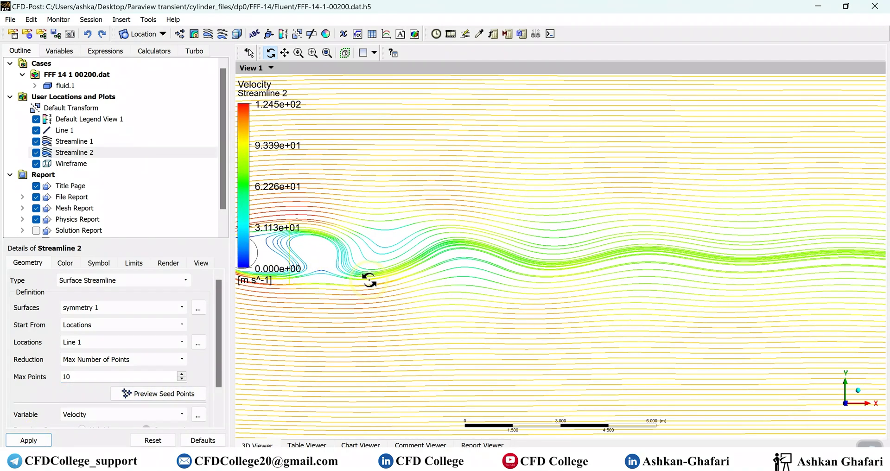
pyautogui.moveTo(299, 299); pyautogui.dragTo(511, 309, button='middle')
pyautogui.scroll(3, 463, 266)
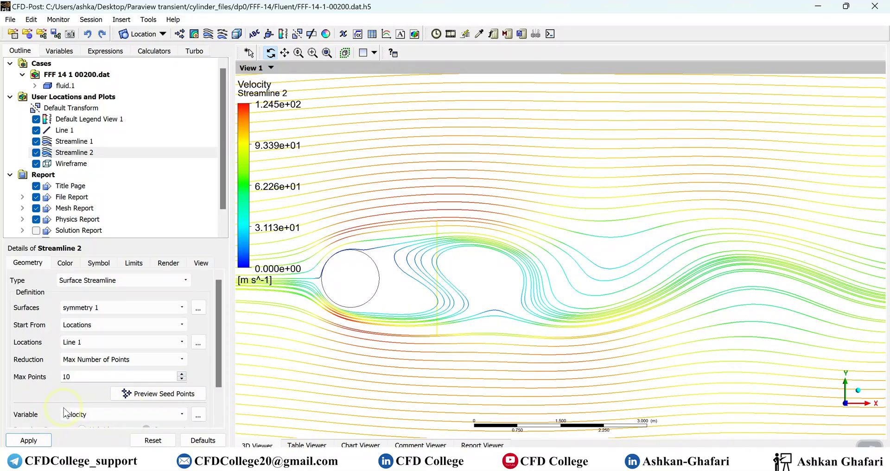
pyautogui.scroll(-1, 68, 395)
pyautogui.click(70, 401)
pyautogui.click(74, 413)
pyautogui.click(28, 440)
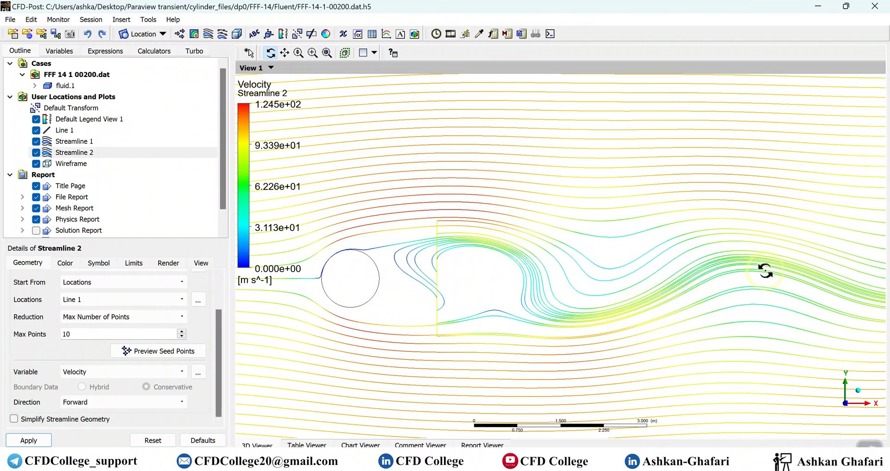
# - Change the Streamline 2 direction to Forward and Backward and update the plot
pyautogui.click(107, 402)
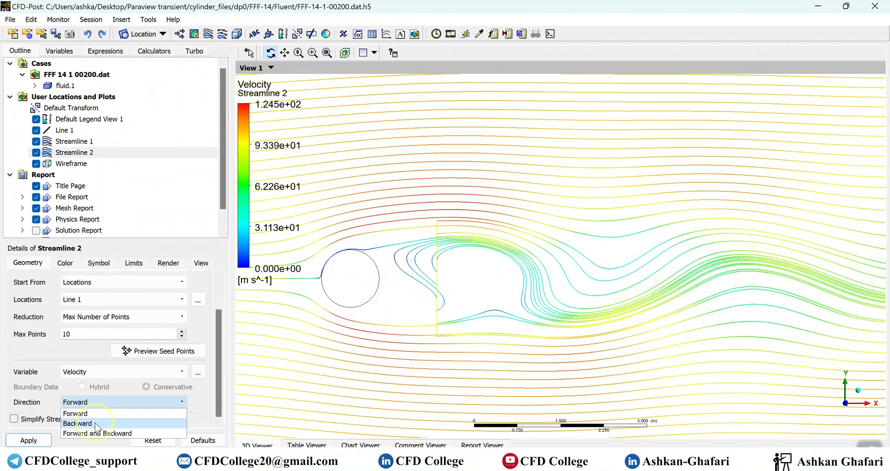
pyautogui.click(97, 434)
pyautogui.click(28, 440)
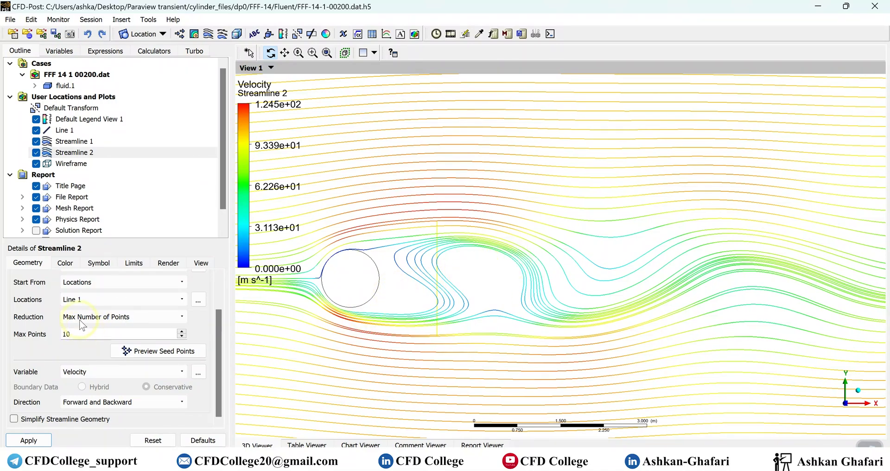
# - Slant Line 1 by setting the X coordinate of Point 1 to 2.5 and of Point 2 to 0.5, and apply
pyautogui.click(65, 130)
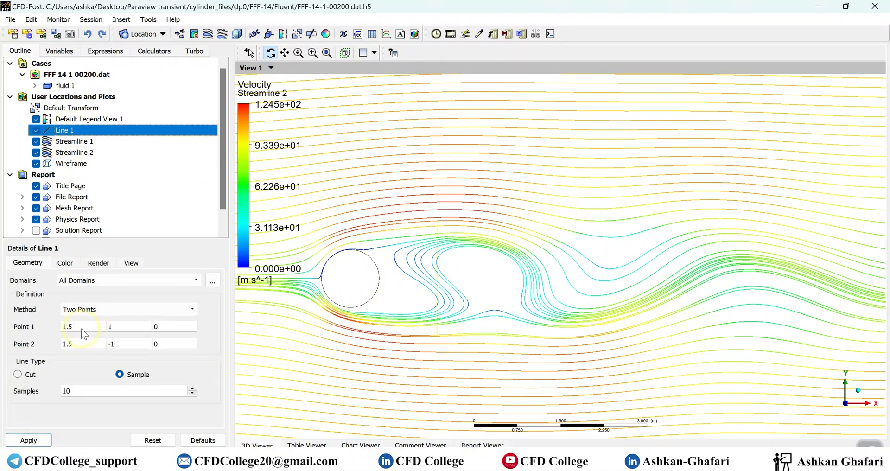
pyautogui.click(82, 328)
pyautogui.click(77, 344)
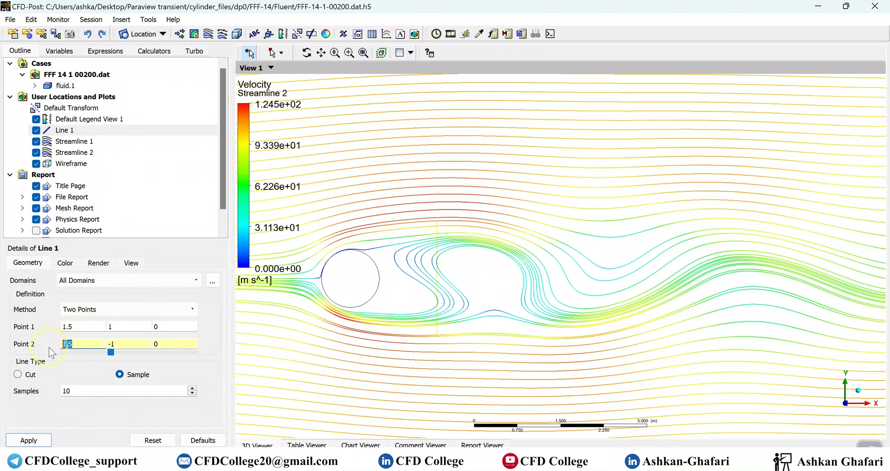
pyautogui.click(82, 326)
pyautogui.write('2.5')
pyautogui.click(34, 439)
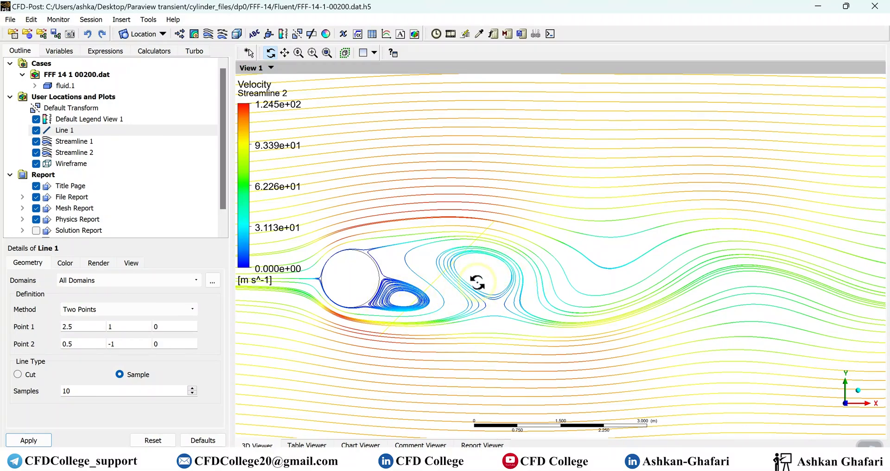
# - Hide Streamline 2 and Line 1 so that only the inlet-seeded Streamline 1 stays displayed
pyautogui.scroll(-5, 516, 339)
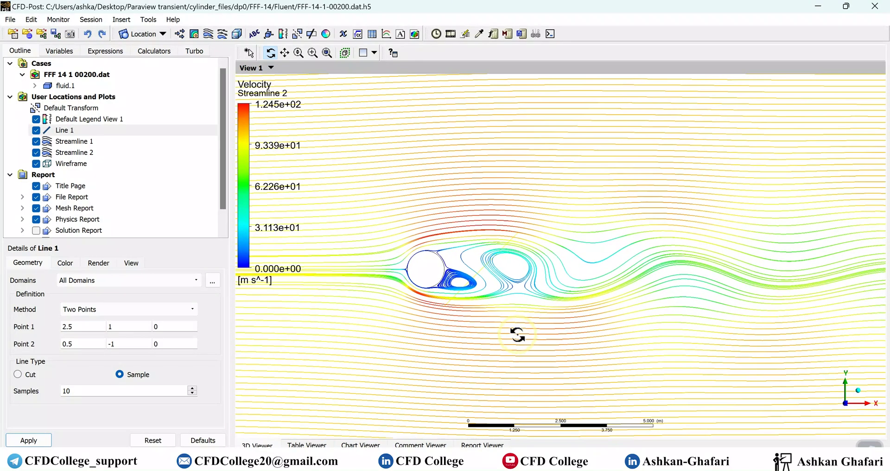
pyautogui.scroll(-3, 511, 328)
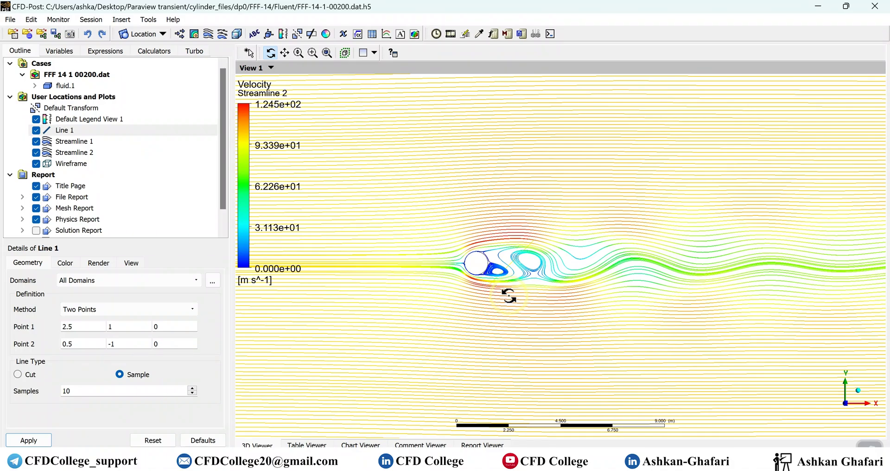
pyautogui.scroll(-4, 525, 283)
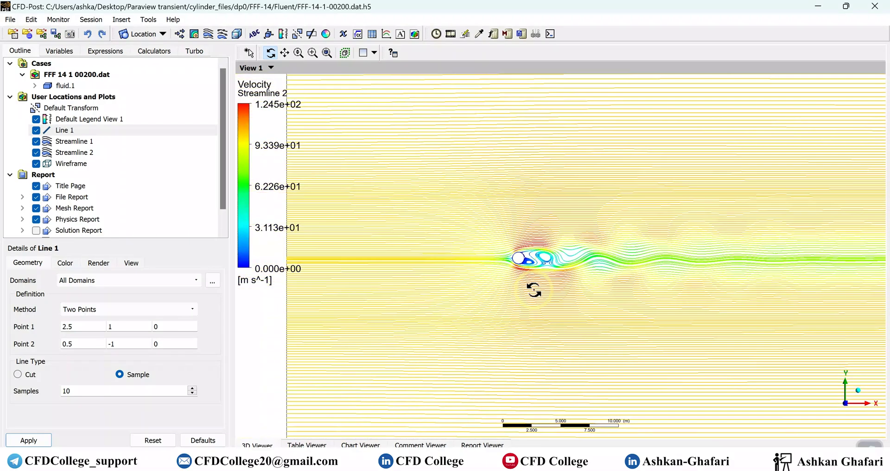
pyautogui.scroll(4, 534, 291)
pyautogui.scroll(3, 535, 296)
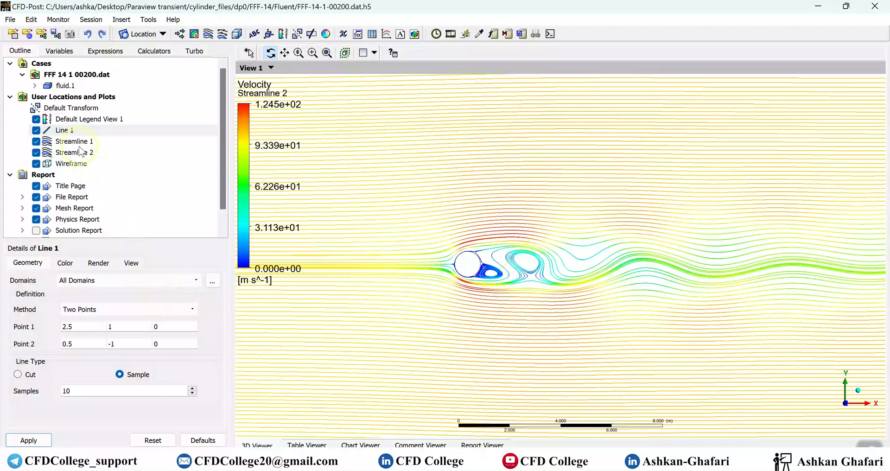
pyautogui.click(77, 141)
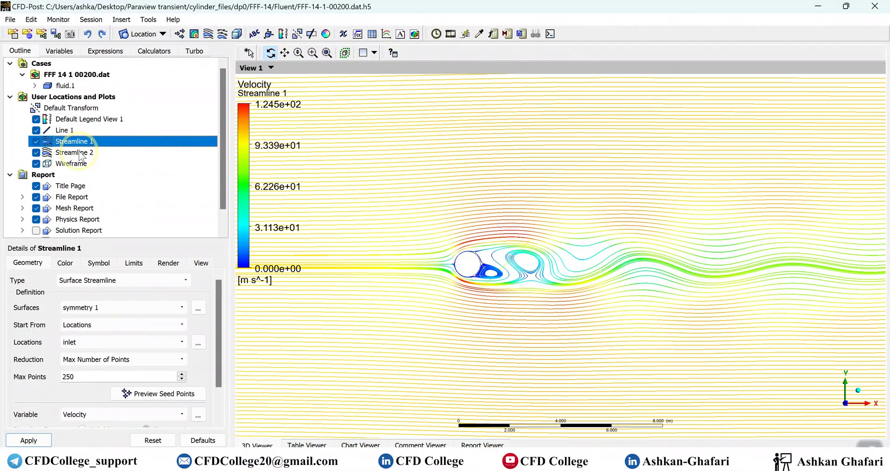
pyautogui.click(79, 153)
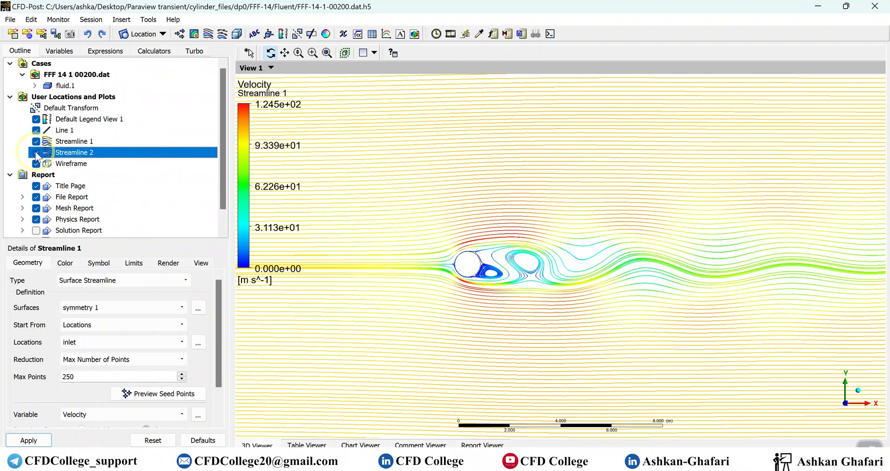
pyautogui.click(35, 131)
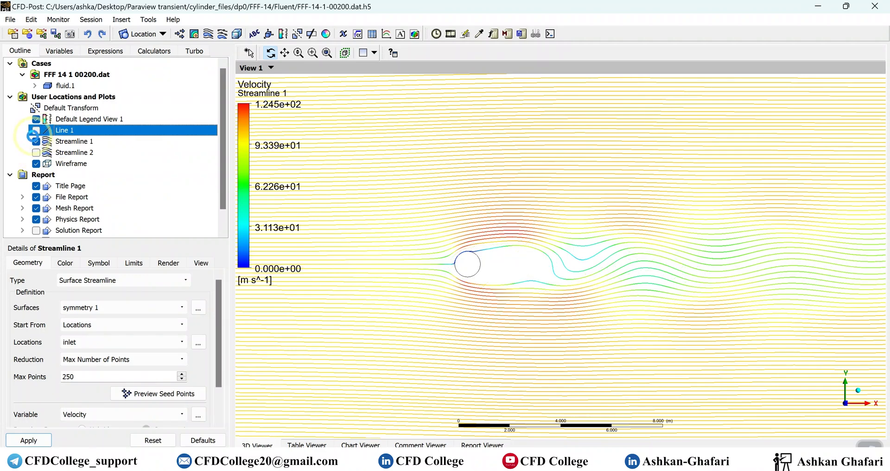
# - Colour Streamline 1 by the Pressure variable with the Global range and apply the change
pyautogui.click(73, 141)
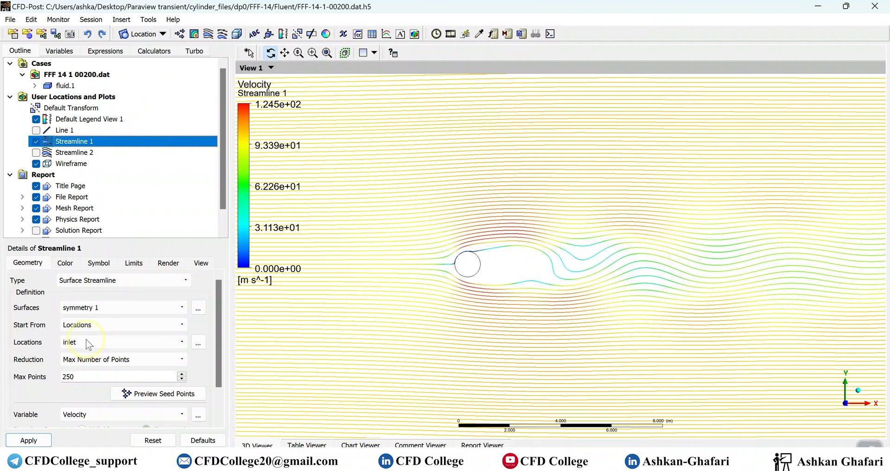
pyautogui.click(64, 263)
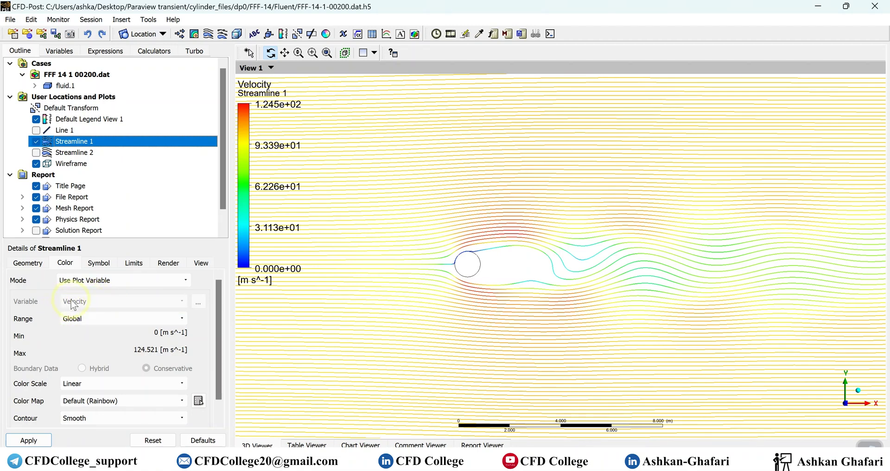
pyautogui.click(137, 284)
pyautogui.click(119, 300)
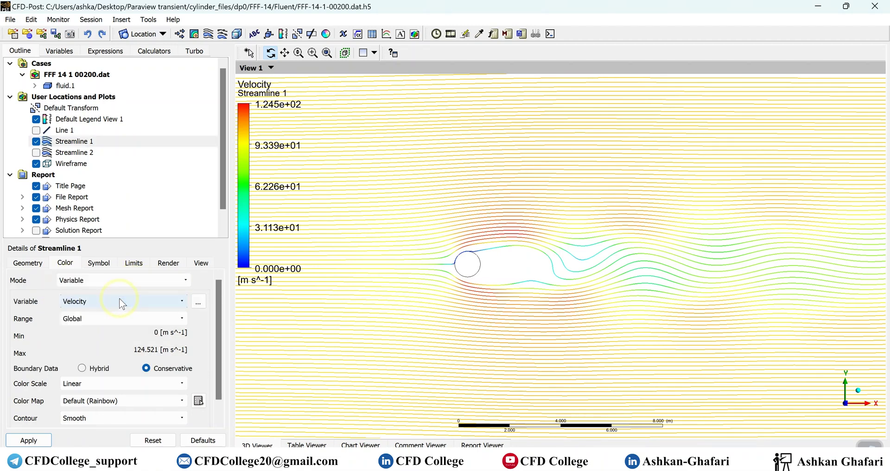
pyautogui.click(106, 303)
pyautogui.click(94, 329)
pyautogui.click(28, 440)
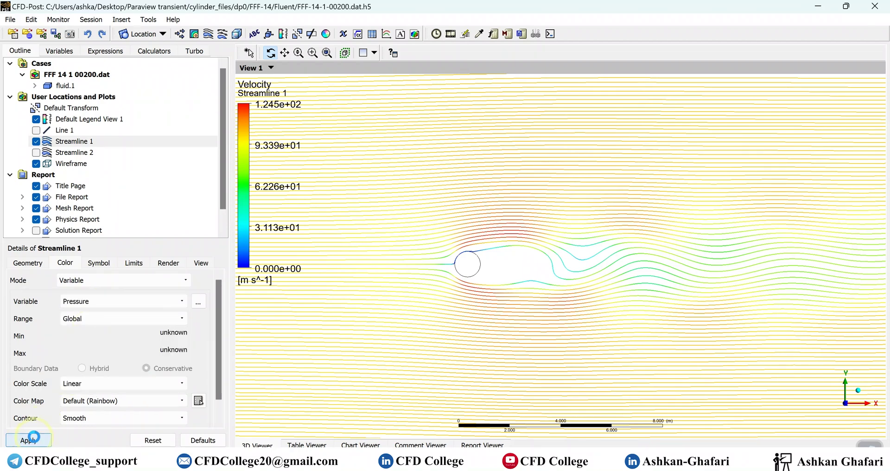
# - Set the Streamline 1 colour mode to Constant with black as the colour, and apply
pyautogui.click(88, 278)
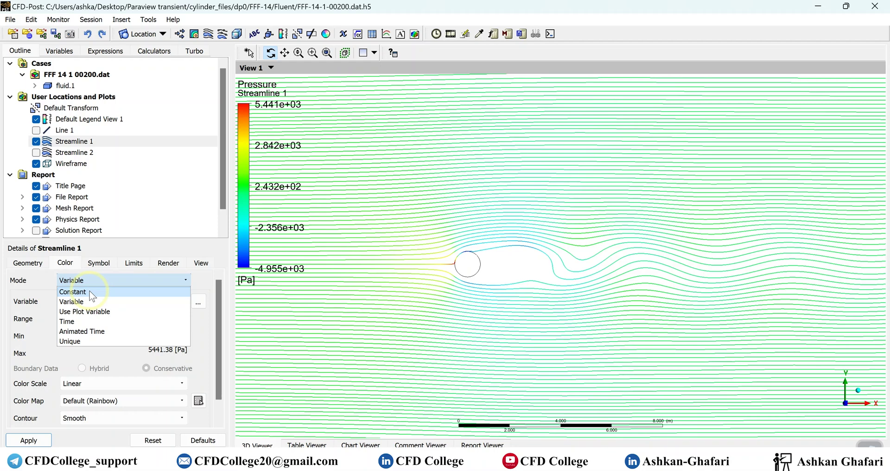
pyautogui.click(89, 292)
pyautogui.click(96, 299)
pyautogui.click(96, 299)
pyautogui.click(96, 300)
pyautogui.click(95, 299)
pyautogui.click(95, 299)
pyautogui.click(96, 299)
pyautogui.click(42, 441)
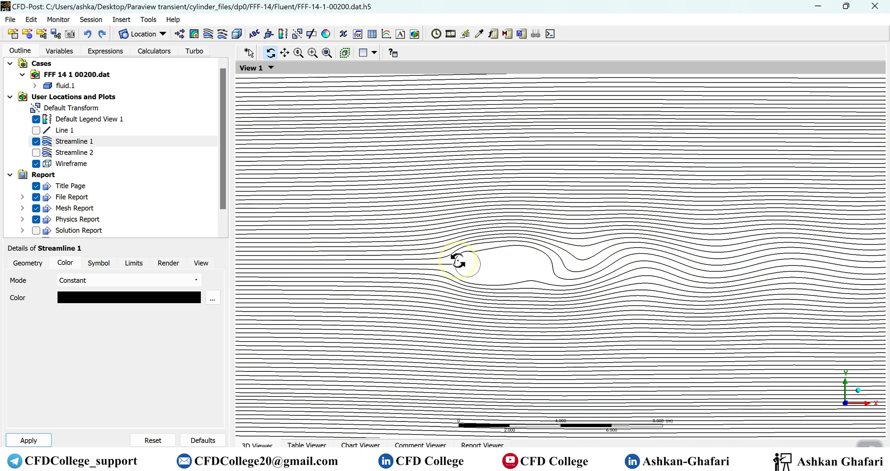
# - Insert Contour 1 showing Velocity on symmetry 1 with the Global range, and set its number of contours to 110
pyautogui.click(194, 34)
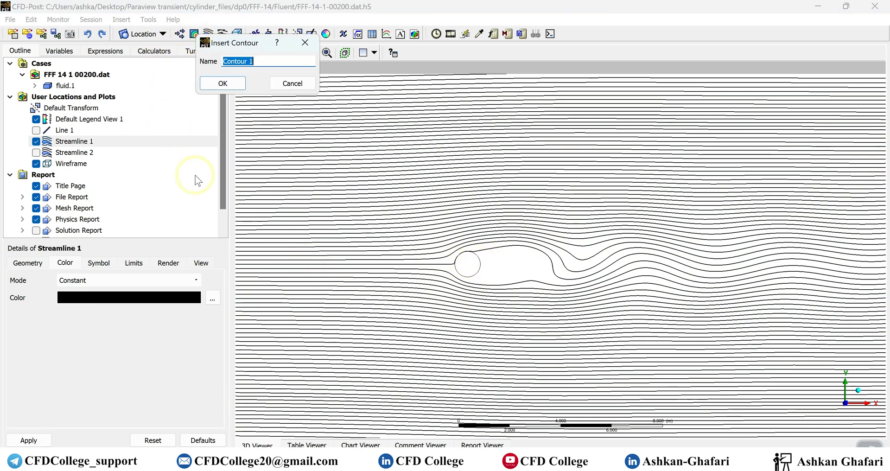
pyautogui.click(227, 82)
pyautogui.click(94, 300)
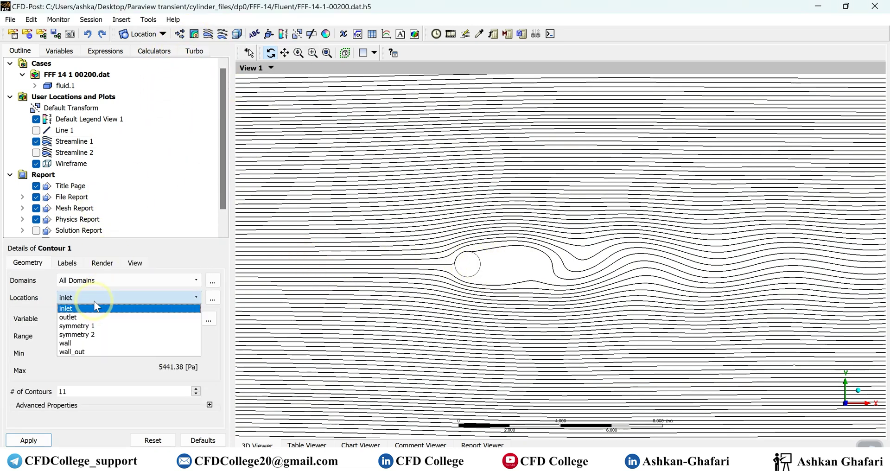
pyautogui.click(93, 321)
pyautogui.click(99, 319)
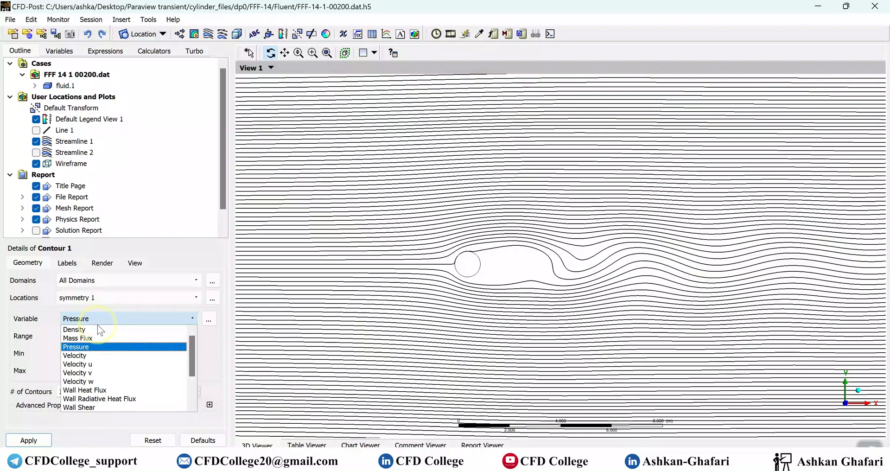
pyautogui.click(89, 356)
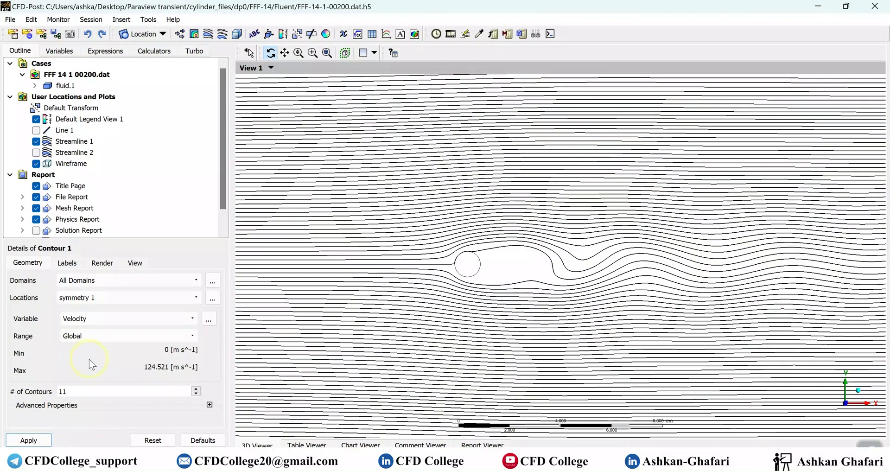
pyautogui.click(42, 439)
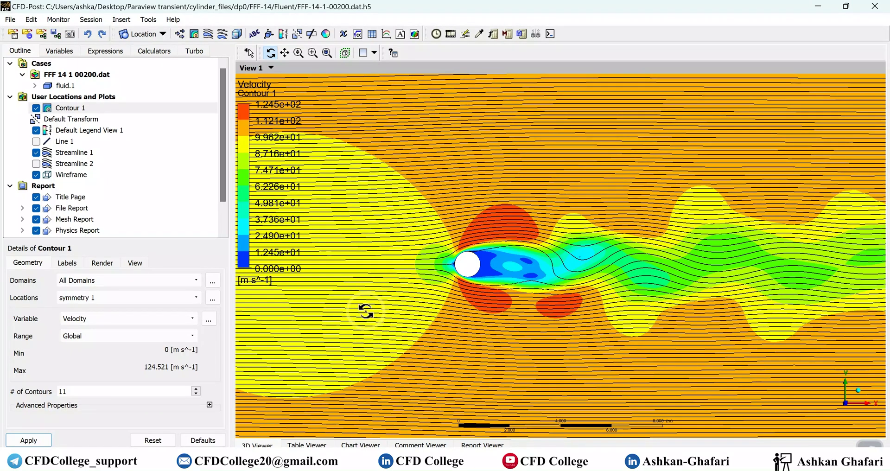
pyautogui.click(41, 441)
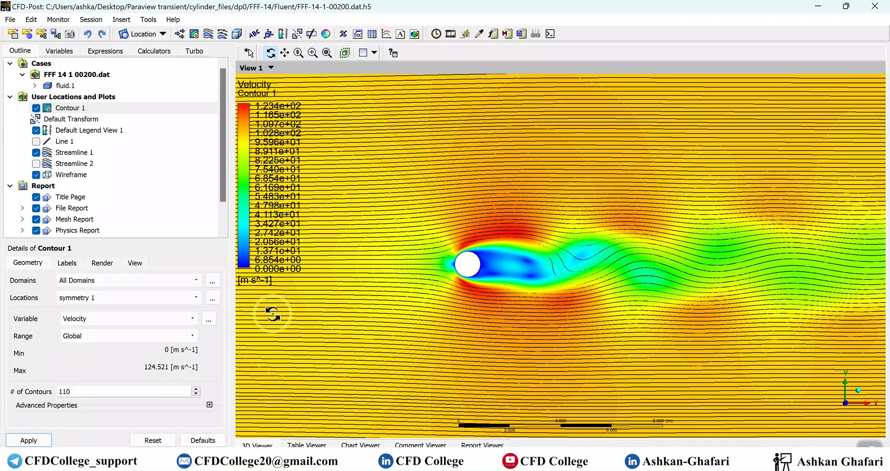
# - Set the transparency of the Contour 1 bands to 0.5 and apply the change
pyautogui.click(102, 262)
pyautogui.click(85, 292)
pyautogui.moveTo(85, 297); pyautogui.dragTo(105, 299)
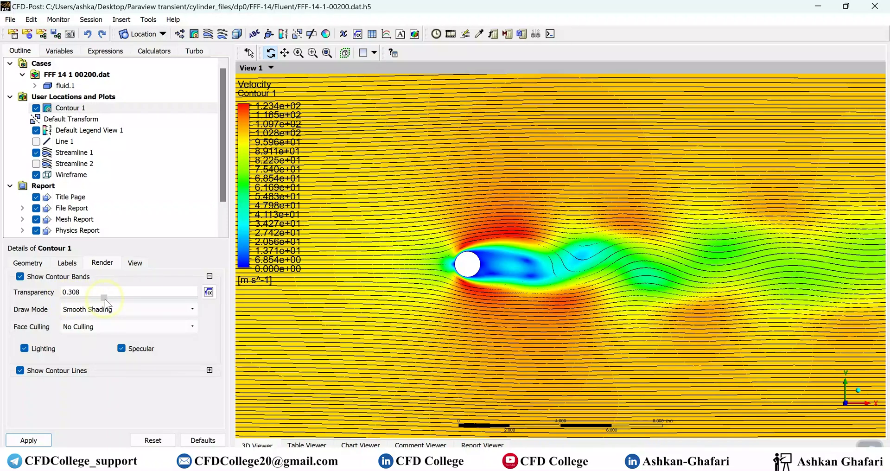
pyautogui.doubleClick(90, 293)
pyautogui.write('5')
pyautogui.click(21, 439)
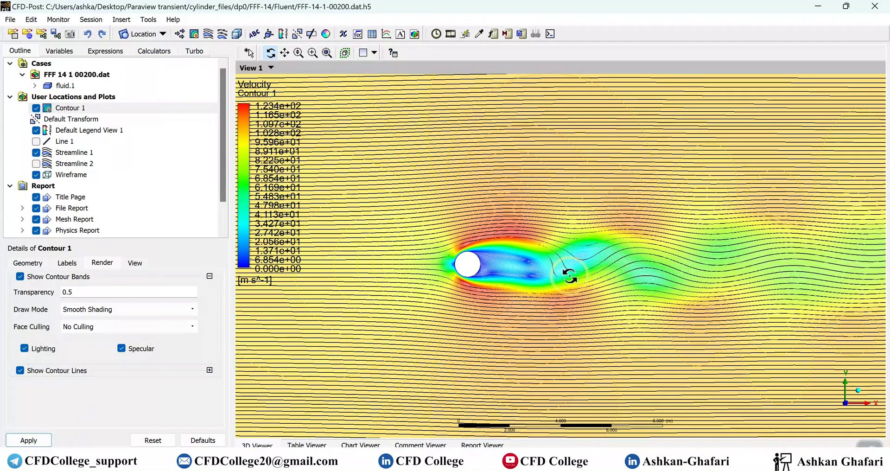
# - Raise the Contour 1 band transparency to 0.8 and apply it
pyautogui.click(93, 293)
pyautogui.write('0.8')
pyautogui.click(25, 440)
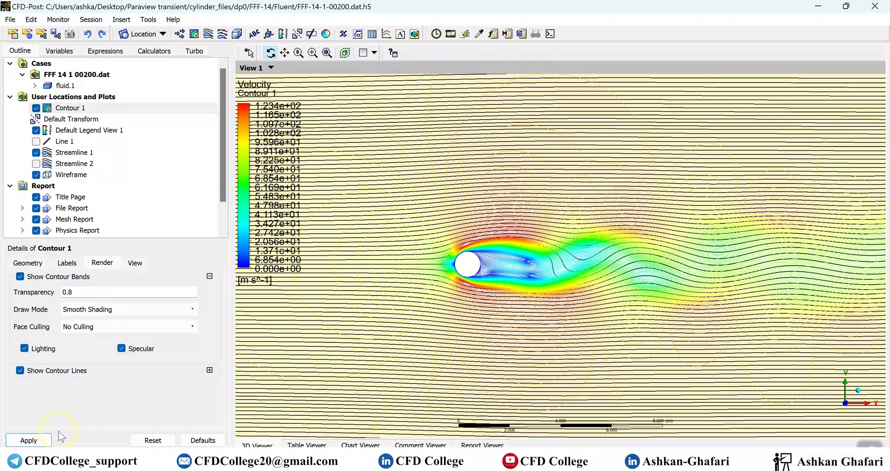
# - Set the Contour 1 band transparency to 0.6 and update the plot
pyautogui.doubleClick(96, 299)
pyautogui.doubleClick(94, 291)
pyautogui.write('6')
pyautogui.click(41, 438)
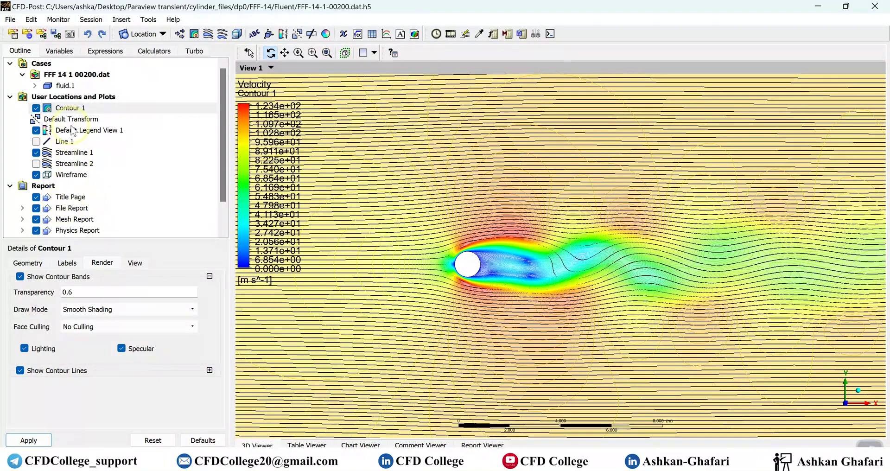
# - Keep Streamline 1 in constant colour, change its stream type to Tube, and apply
pyautogui.click(72, 152)
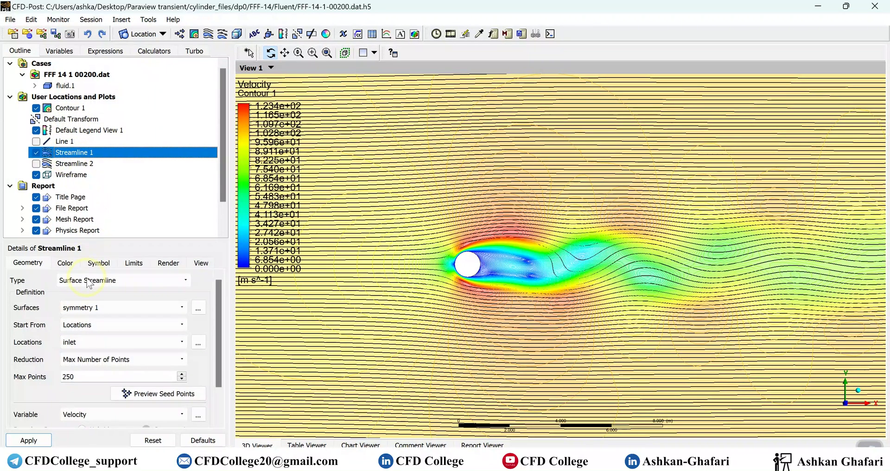
pyautogui.click(88, 281)
pyautogui.click(65, 263)
pyautogui.click(92, 281)
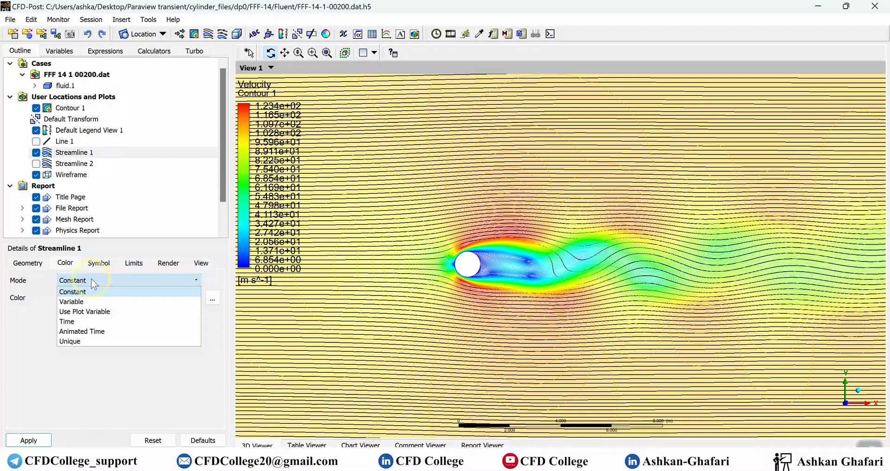
pyautogui.click(92, 291)
pyautogui.click(98, 263)
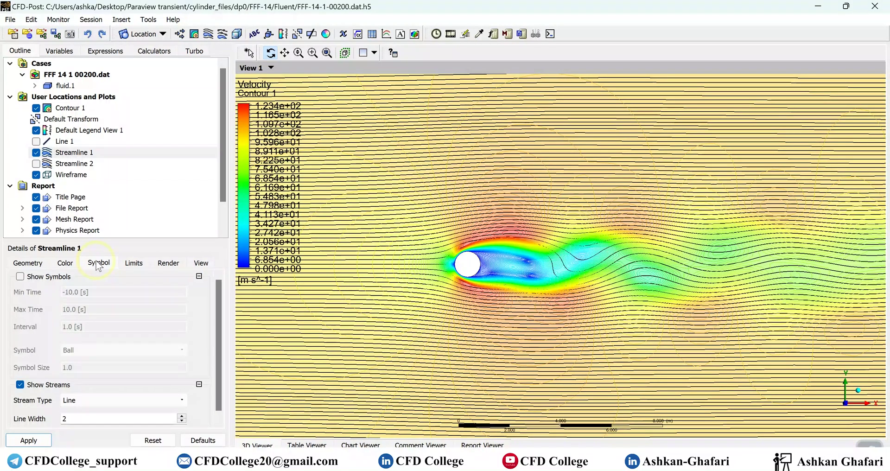
pyautogui.scroll(-1, 105, 316)
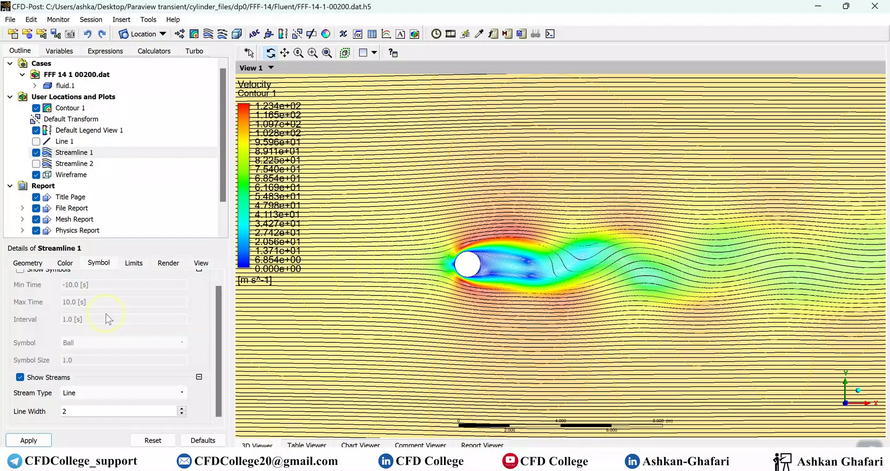
pyautogui.click(106, 394)
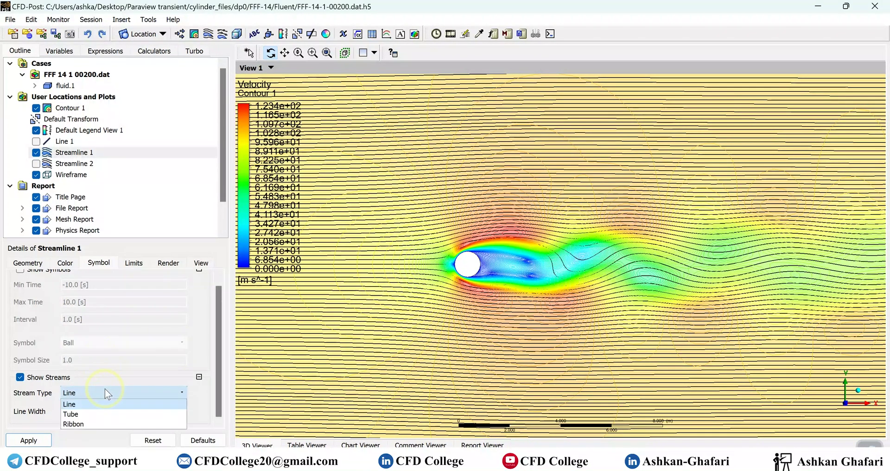
pyautogui.click(88, 415)
pyautogui.click(29, 441)
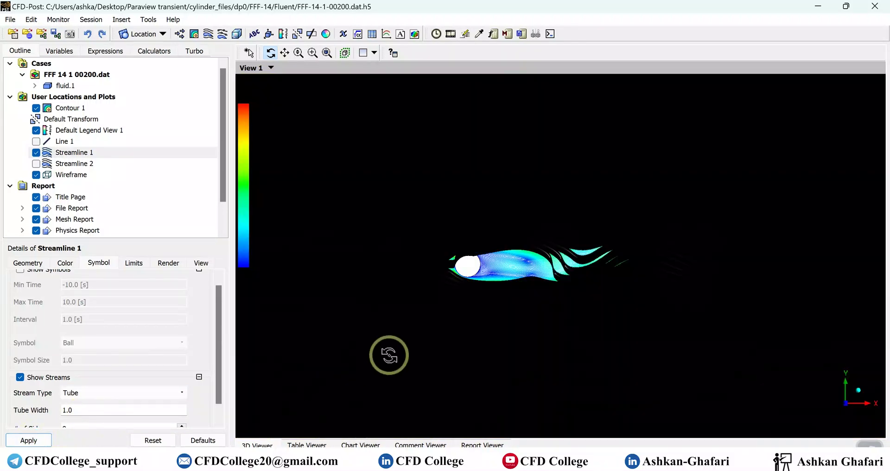
pyautogui.scroll(-1, 154, 372)
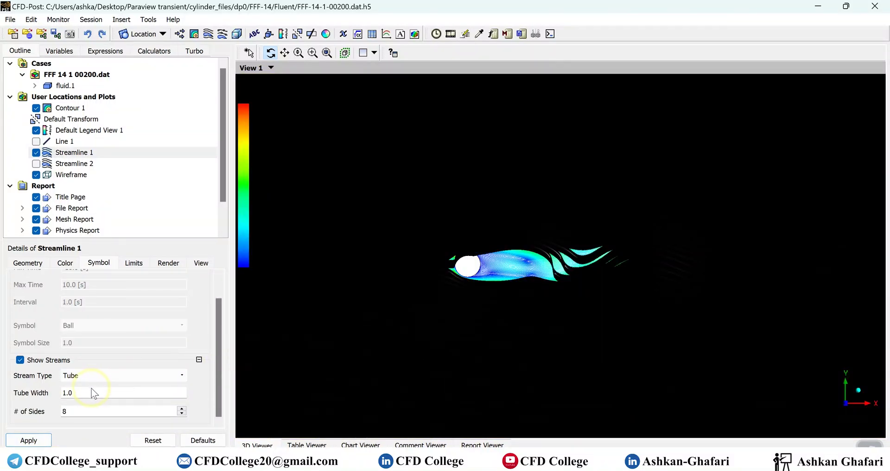
# - Try tube widths of 0.01 and 0.05 for Streamline 1, applying each value
pyautogui.doubleClick(85, 396)
pyautogui.click(36, 432)
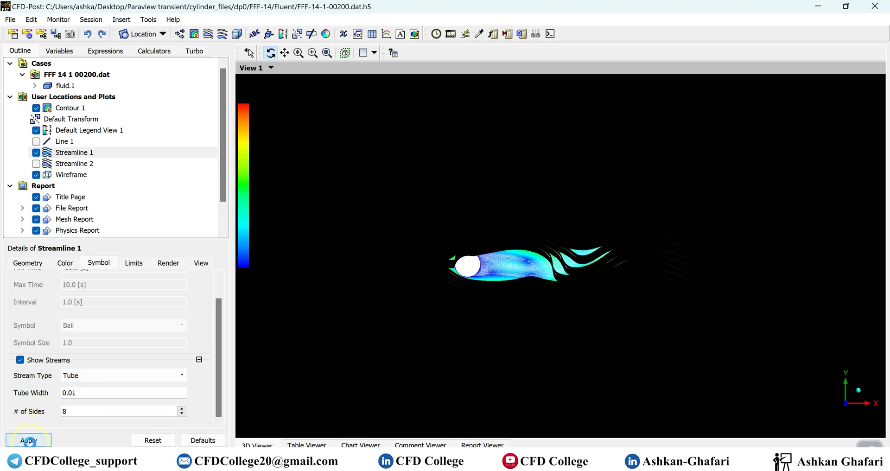
pyautogui.click(79, 395)
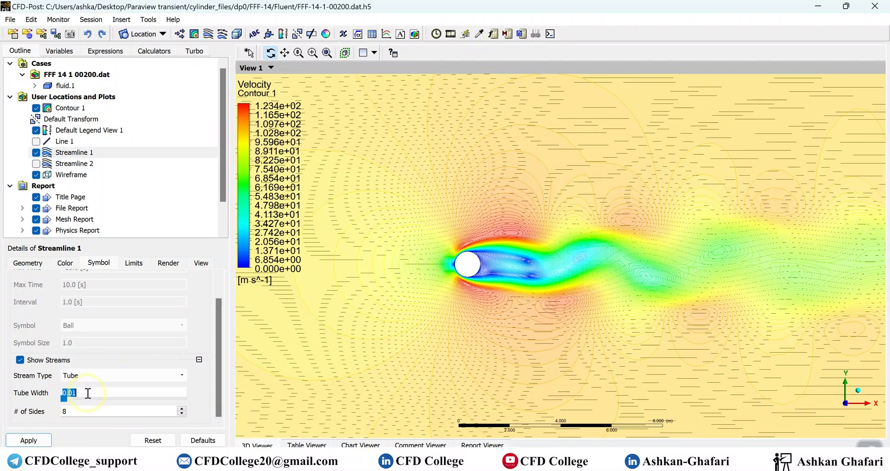
pyautogui.write('0.05')
pyautogui.click(27, 439)
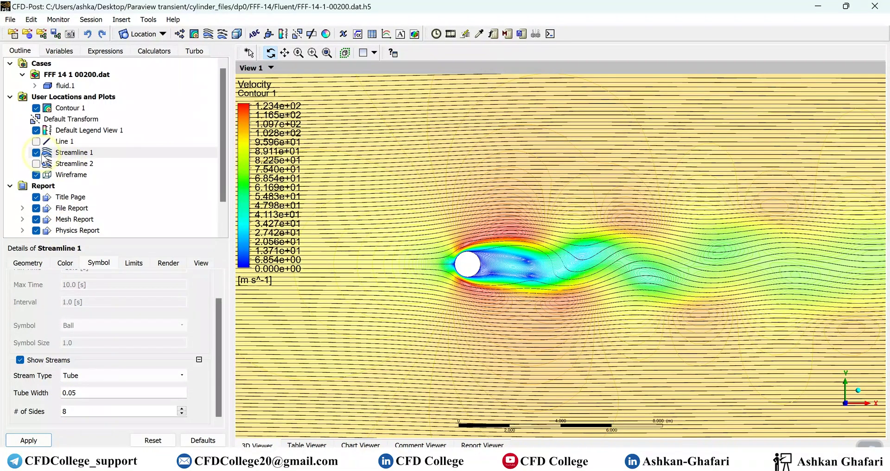
# - Hide Contour 1 and set the Streamline 1 color mode to Use Plot Variable, applying the change
pyautogui.click(35, 108)
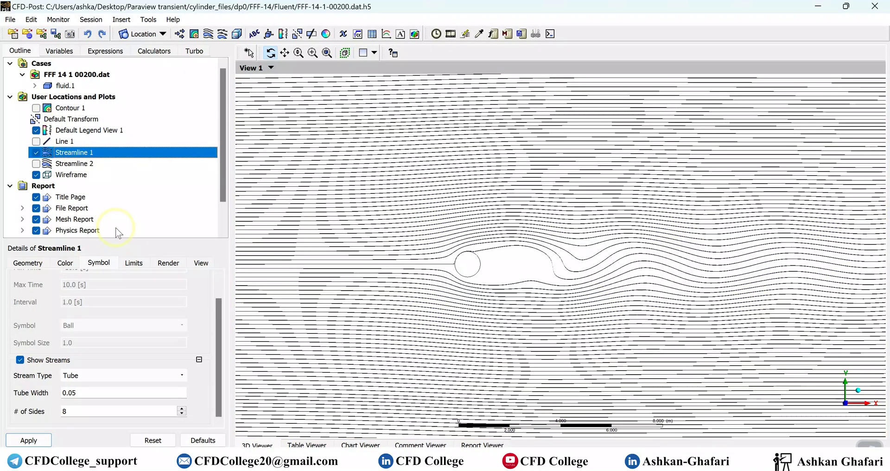
pyautogui.click(94, 264)
pyautogui.click(65, 263)
pyautogui.click(74, 280)
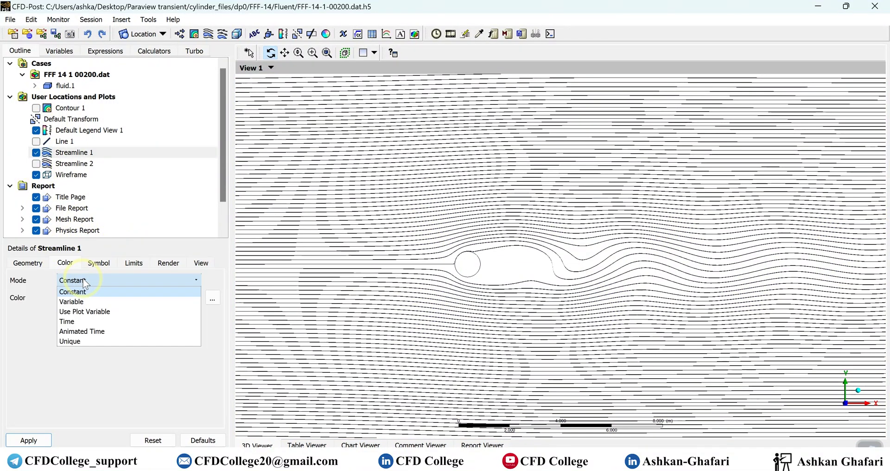
pyautogui.click(91, 311)
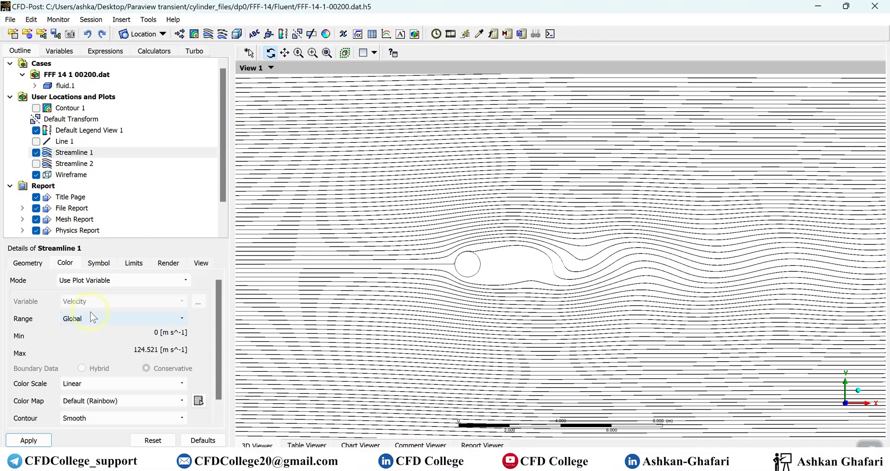
pyautogui.click(32, 440)
# - Set the Streamline 1 tube width to 0.2 and apply it
pyautogui.click(99, 263)
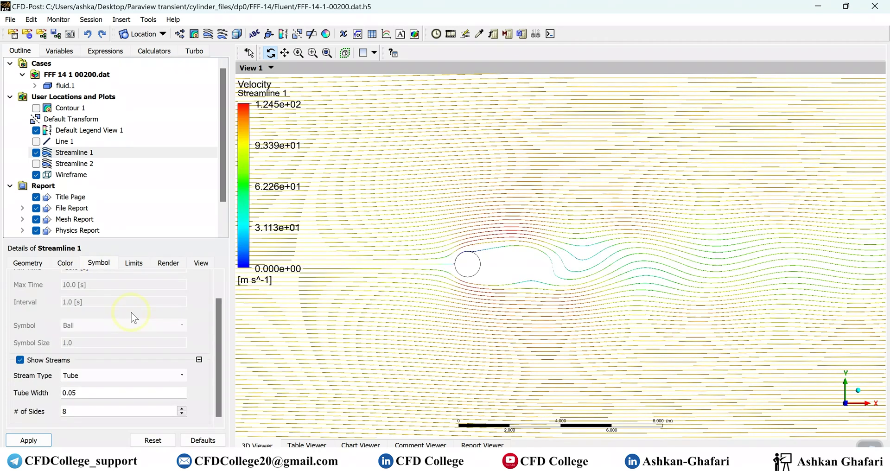
pyautogui.write('0.2')
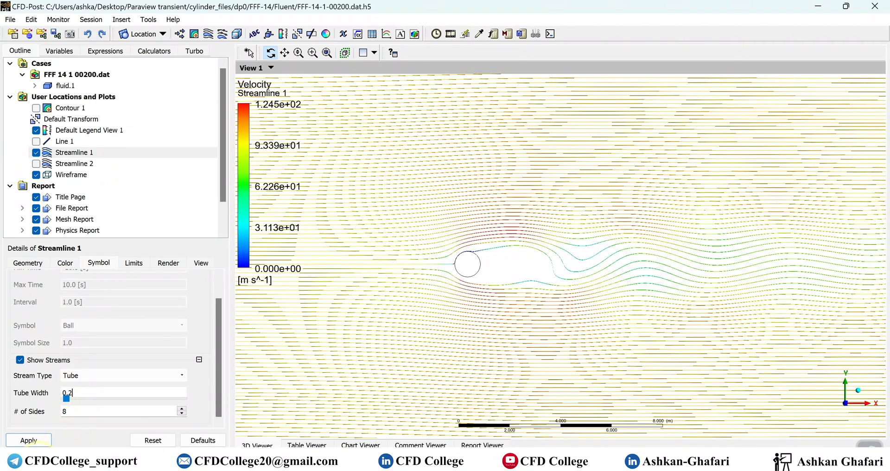
pyautogui.click(29, 440)
# - Set the number of sides of the Streamline 1 tubes to 20 and apply it
pyautogui.moveTo(473, 308); pyautogui.dragTo(510, 304)
pyautogui.scroll(5, 510, 304)
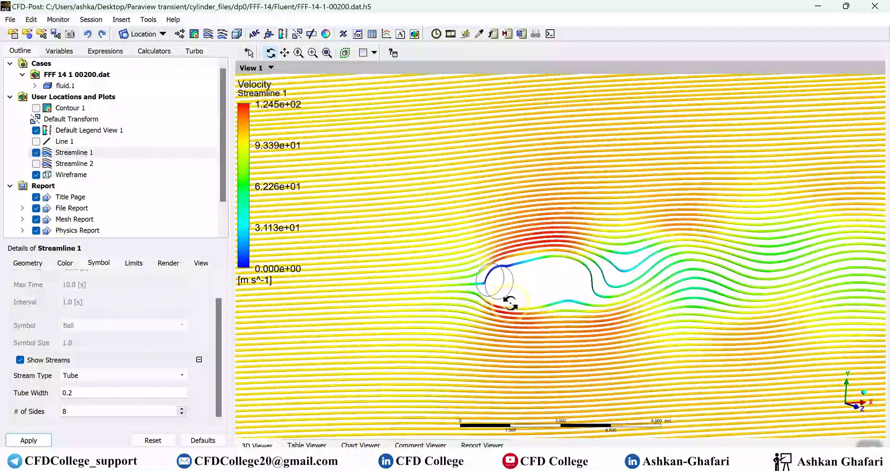
pyautogui.scroll(2, 508, 302)
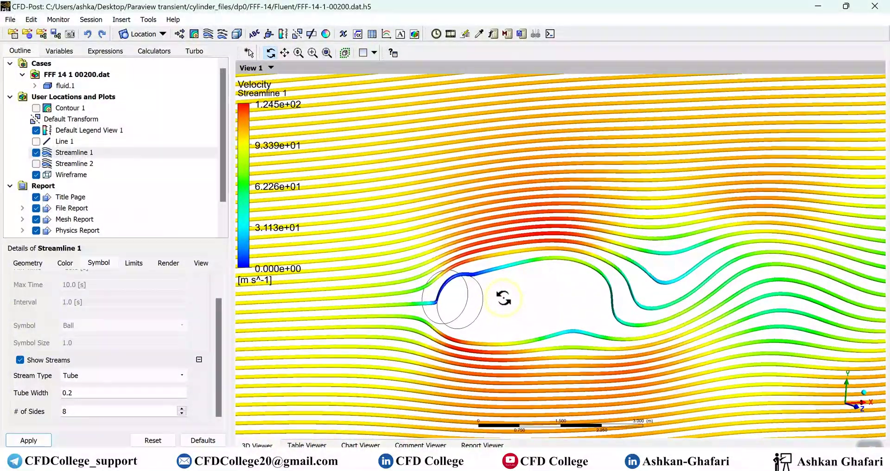
pyautogui.scroll(3, 504, 298)
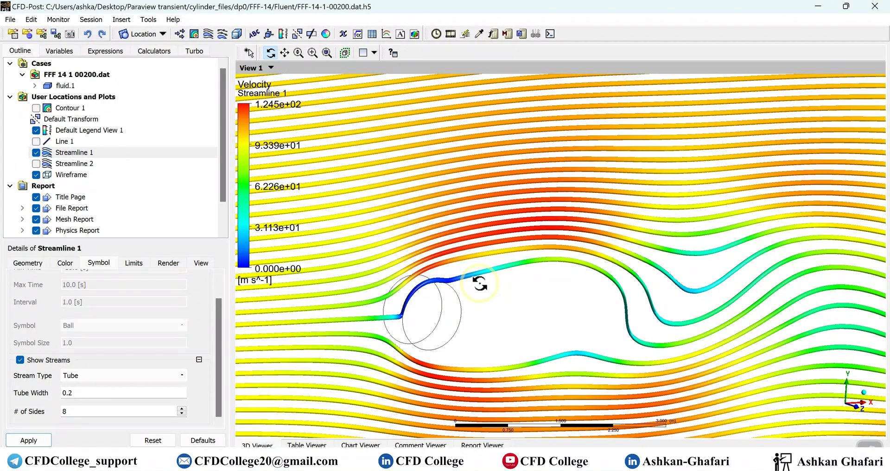
pyautogui.moveTo(477, 305); pyautogui.dragTo(487, 317)
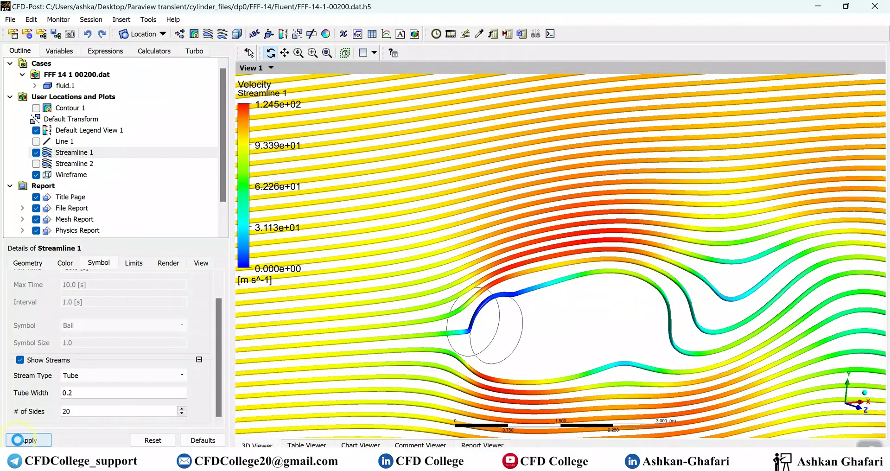
# - Examine the tube streamlines around the cylinder and its wake at an angle and in the view along the Z axis
pyautogui.moveTo(587, 320); pyautogui.dragTo(574, 307)
pyautogui.scroll(-8, 573, 308)
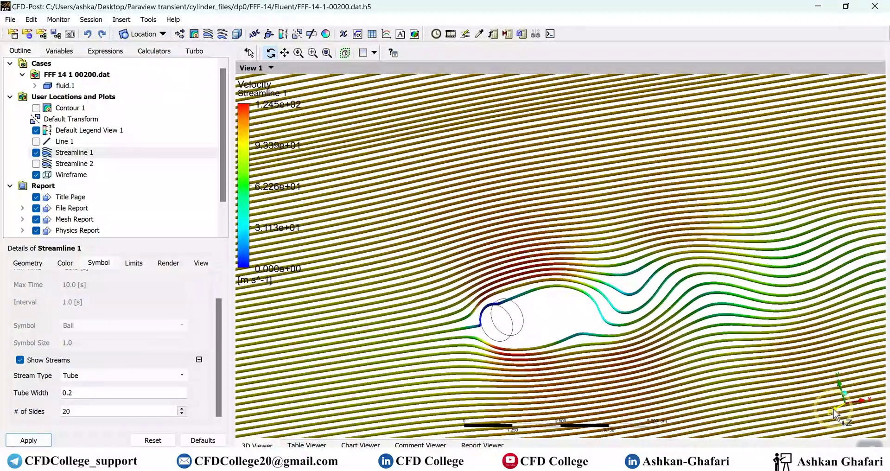
pyautogui.click(835, 412)
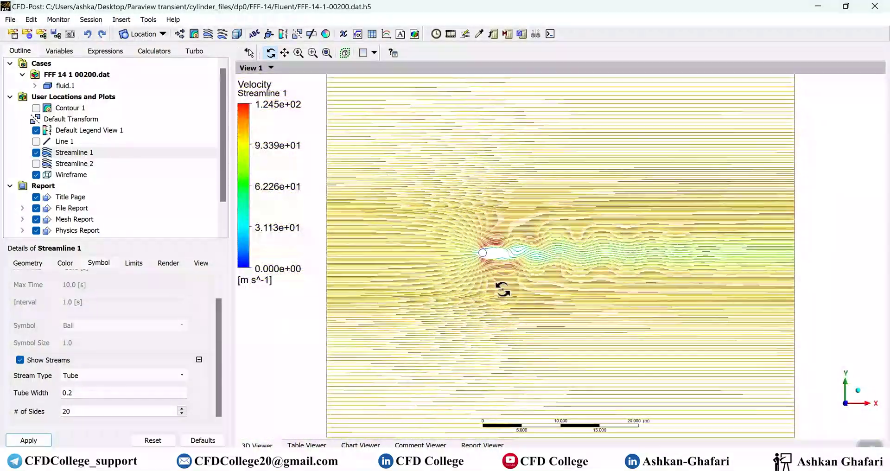
pyautogui.scroll(6, 503, 289)
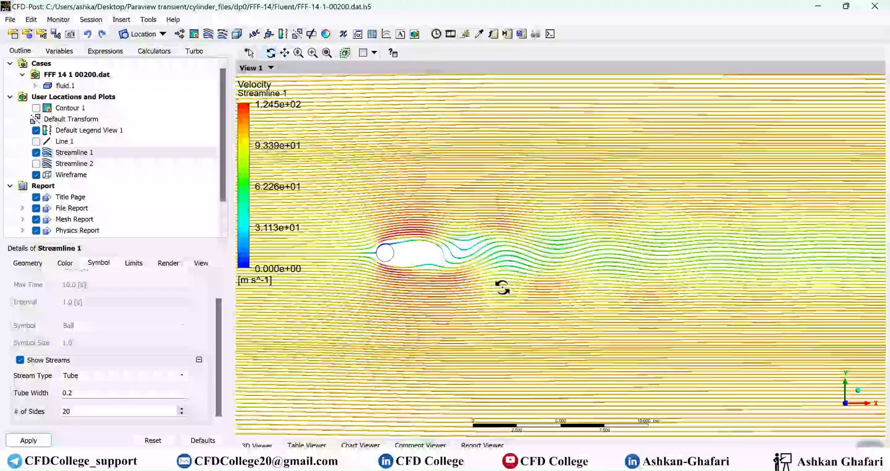
pyautogui.scroll(2, 503, 288)
pyautogui.keyDown('ctrl'); pyautogui.moveTo(461, 293); pyautogui.dragTo(646, 295, button='middle'); pyautogui.keyUp('ctrl')
pyautogui.moveTo(645, 295); pyautogui.dragTo(549, 290, button='middle')
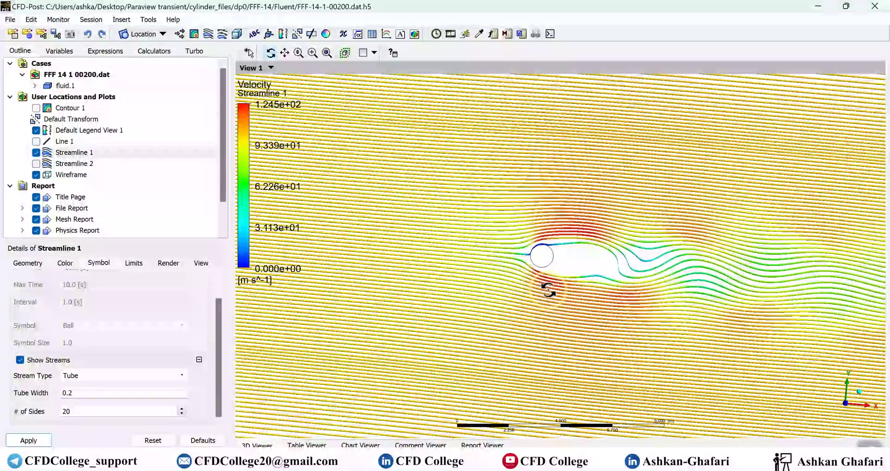
pyautogui.scroll(1, 549, 290)
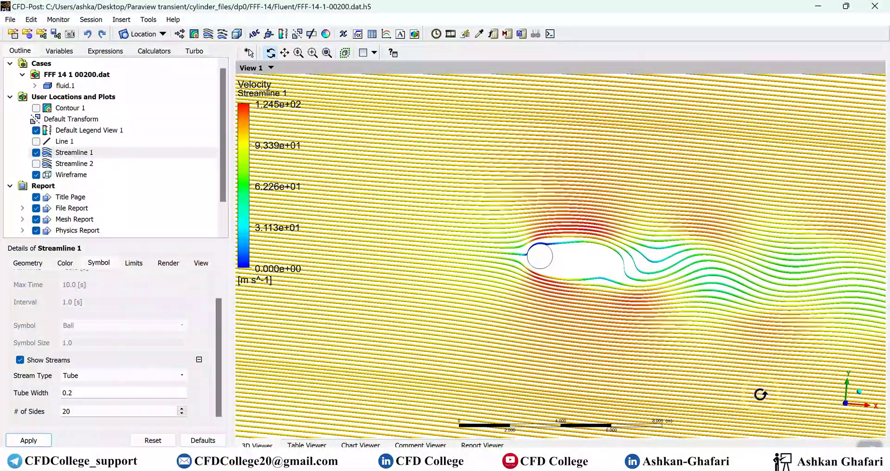
pyautogui.click(845, 410)
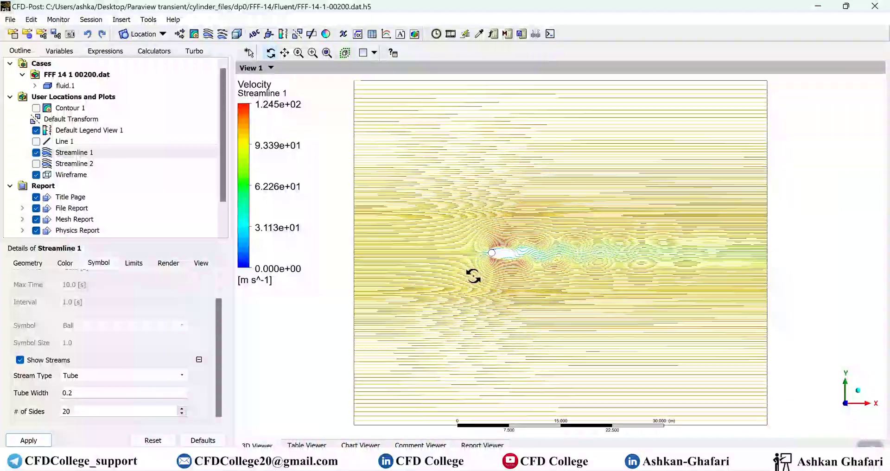
pyautogui.scroll(5, 474, 275)
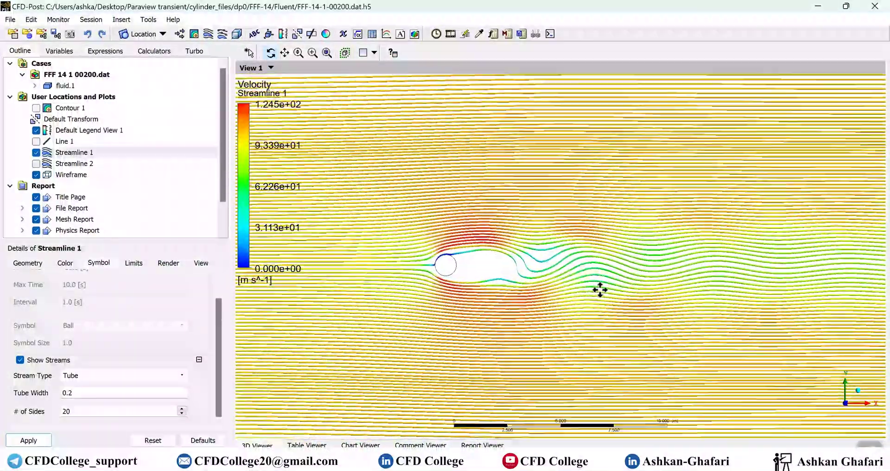
pyautogui.keyDown('ctrl'); pyautogui.moveTo(600, 290); pyautogui.dragTo(618, 288, button='middle'); pyautogui.keyUp('ctrl')
pyautogui.scroll(3, 541, 284)
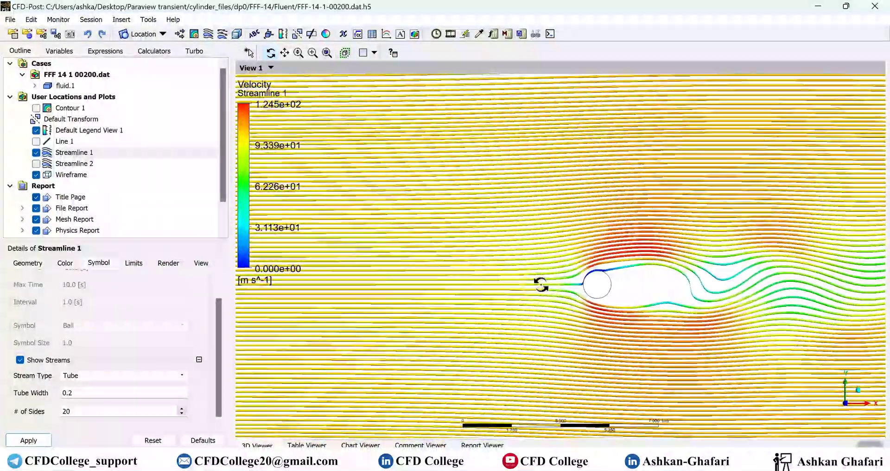
# - Review the limits, render, view and geometry settings of Streamline 1
pyautogui.click(70, 376)
pyautogui.click(71, 378)
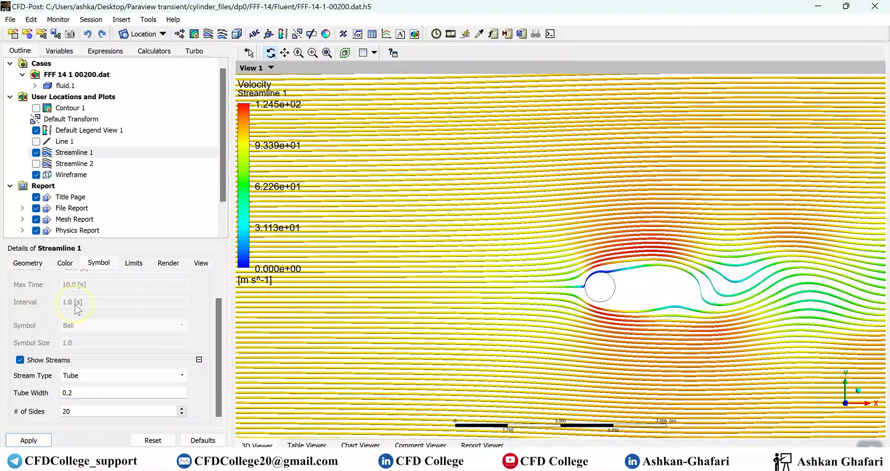
pyautogui.click(133, 264)
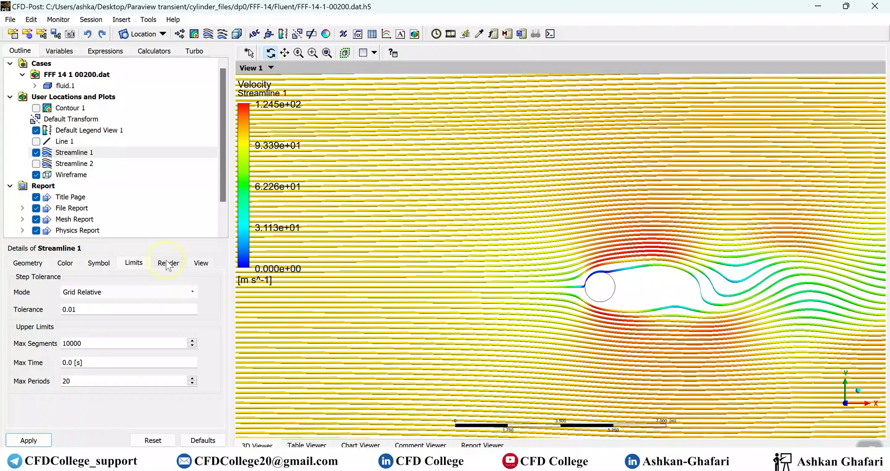
pyautogui.click(168, 265)
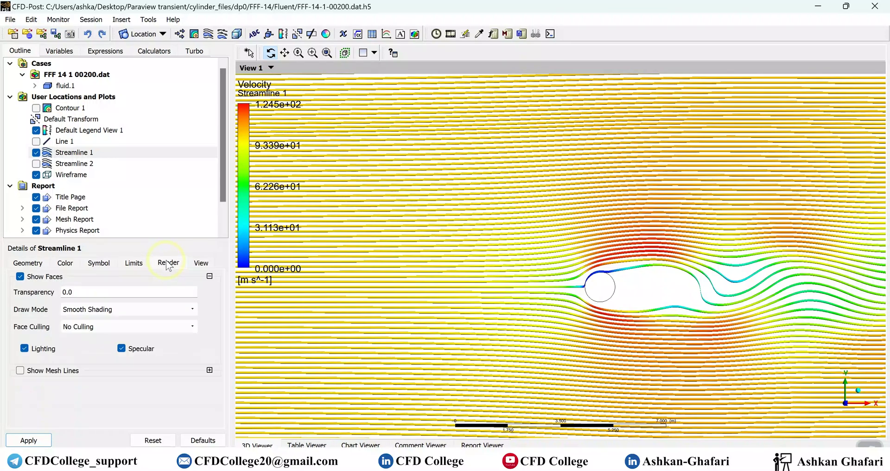
pyautogui.click(195, 263)
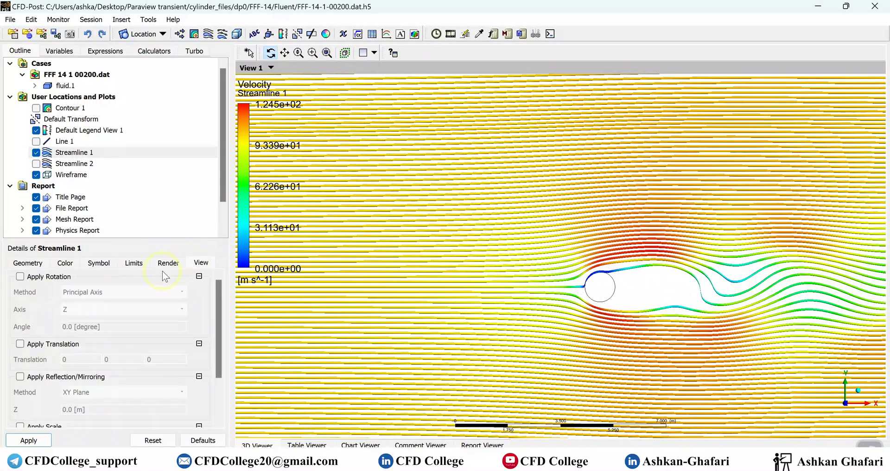
pyautogui.click(29, 265)
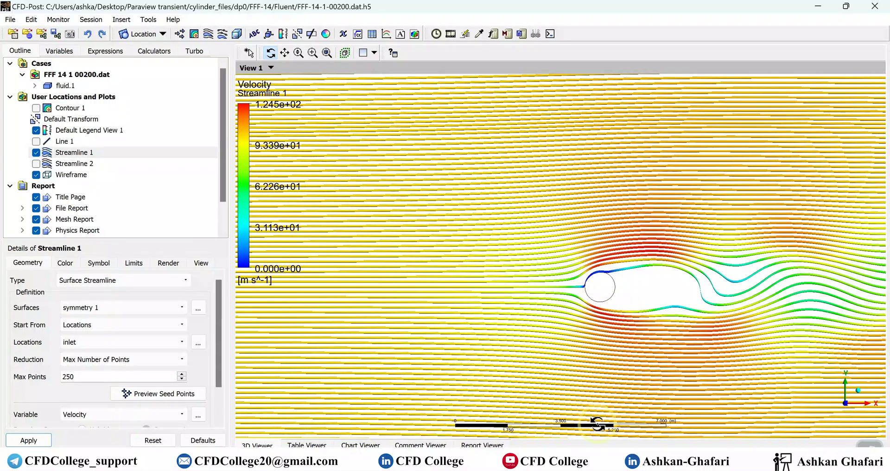
# - Switch to the CFD-Post window with the FFF-2-00591.dat.h5 results and collapse the part solid domain
pyautogui.moveTo(609, 463)
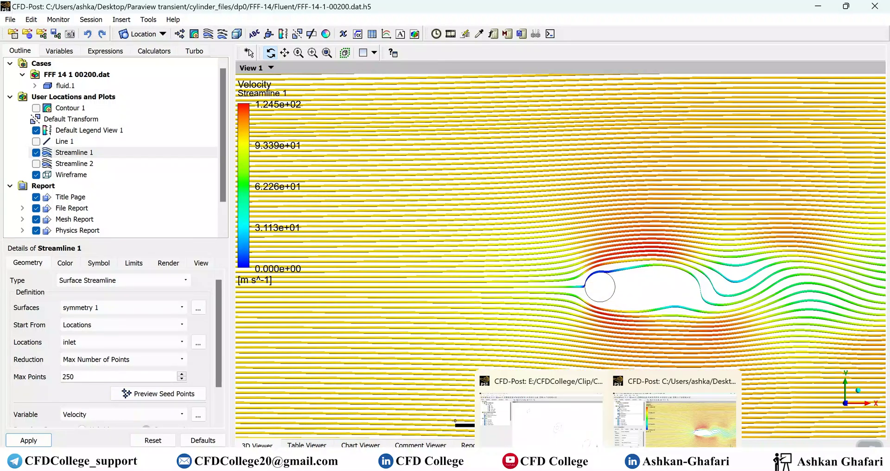
pyautogui.click(571, 421)
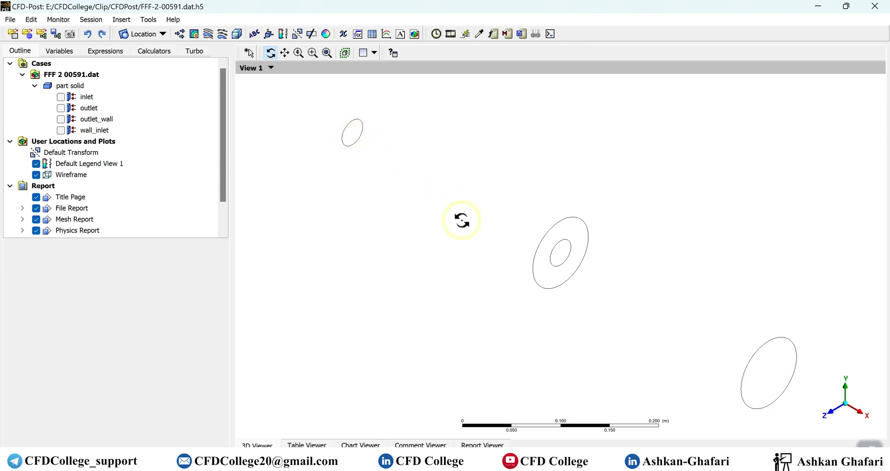
pyautogui.click(35, 85)
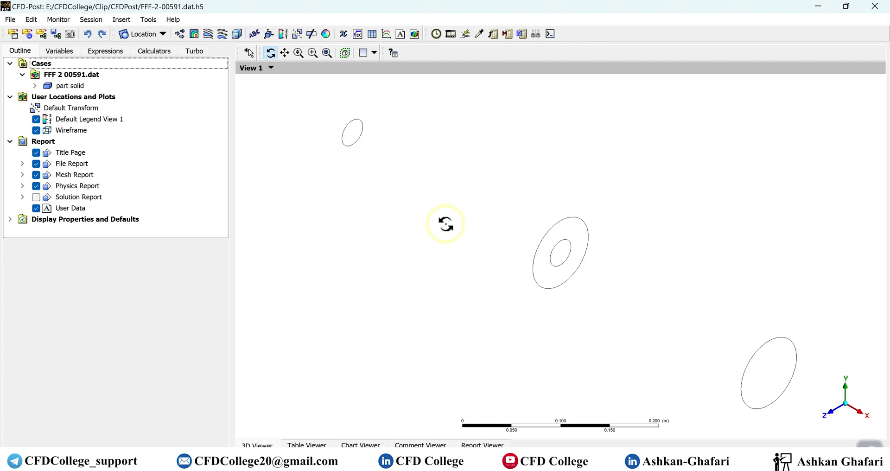
# - Insert Streamline 1 as a 3D streamline starting from the inlet, with 25 equally spaced points and Velocity as variable
pyautogui.click(208, 34)
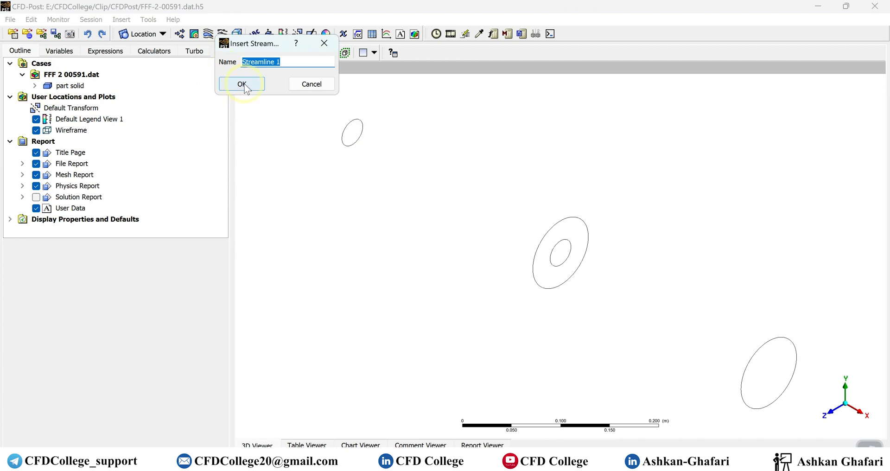
pyautogui.click(244, 87)
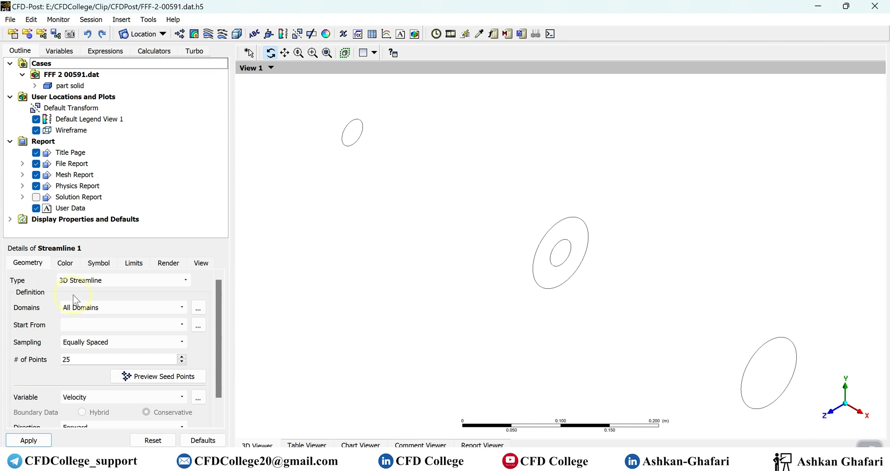
pyautogui.click(95, 324)
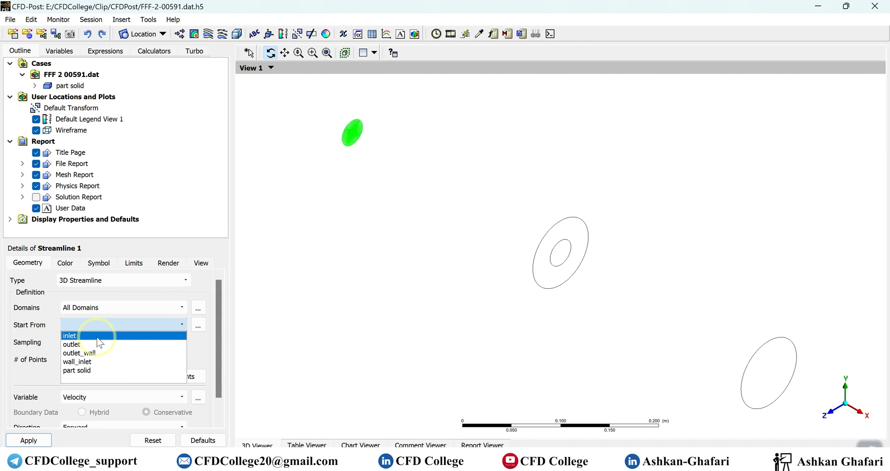
pyautogui.click(98, 336)
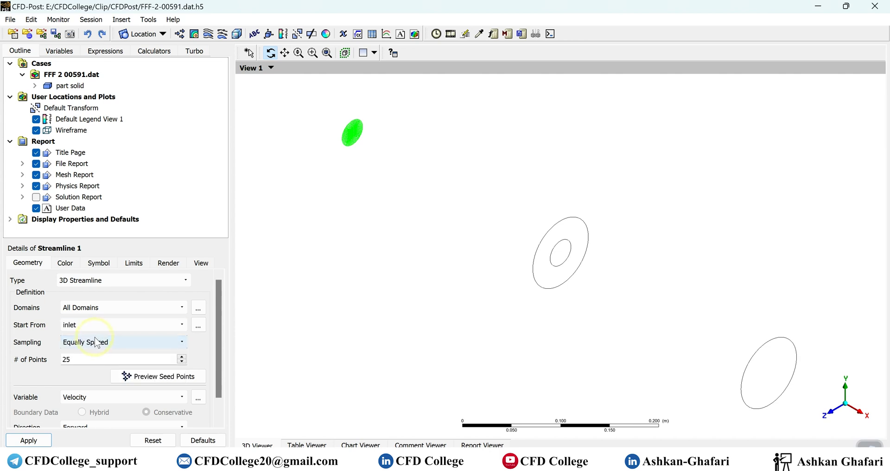
pyautogui.click(41, 441)
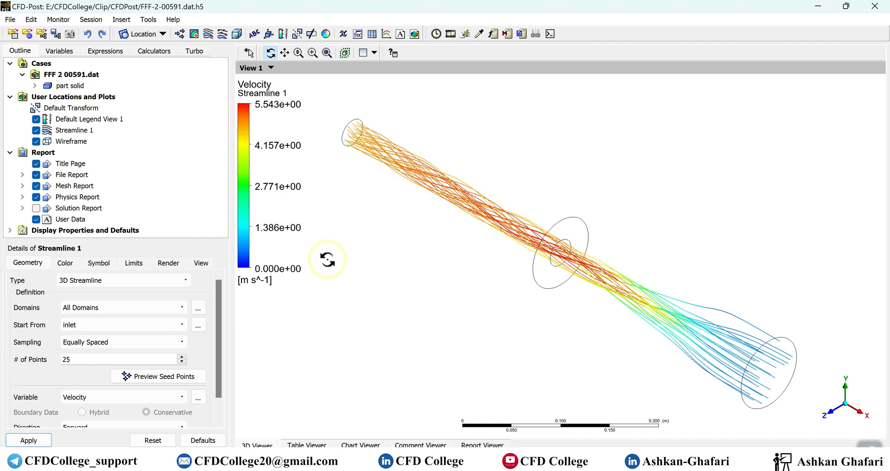
# - Show the wall_inlet and outlet_wall boundaries of the part solid domain and set outlet_wall's transparency to 0.8
pyautogui.click(35, 86)
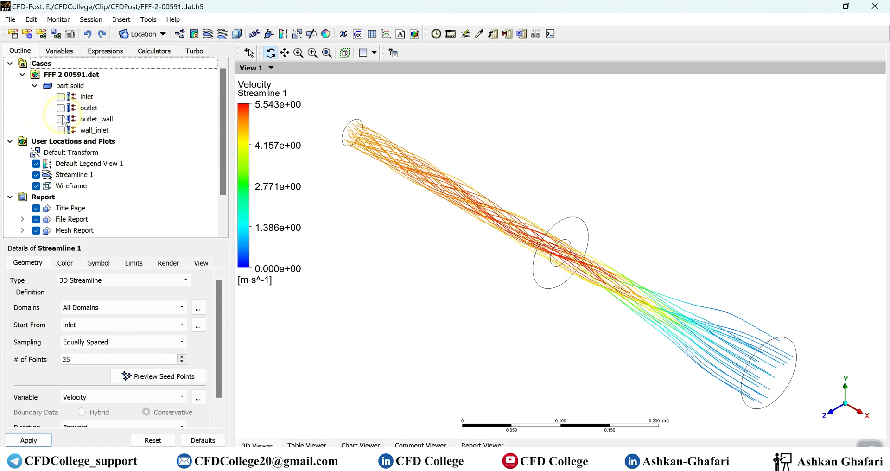
pyautogui.click(60, 131)
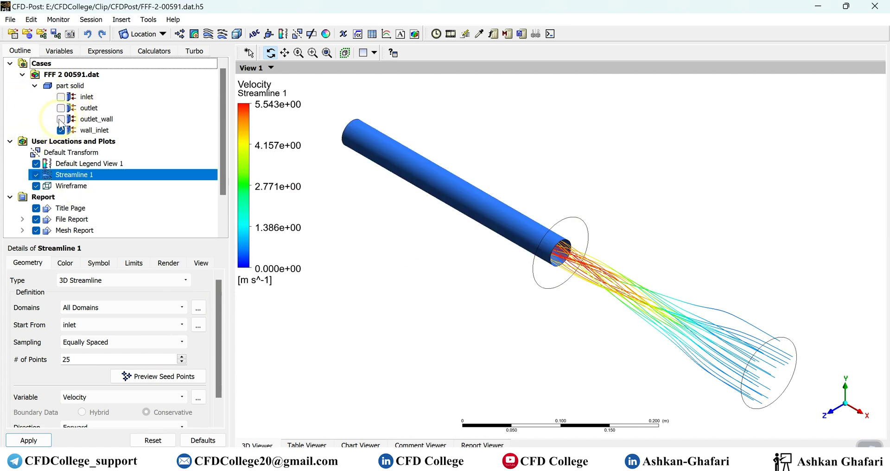
pyautogui.click(61, 119)
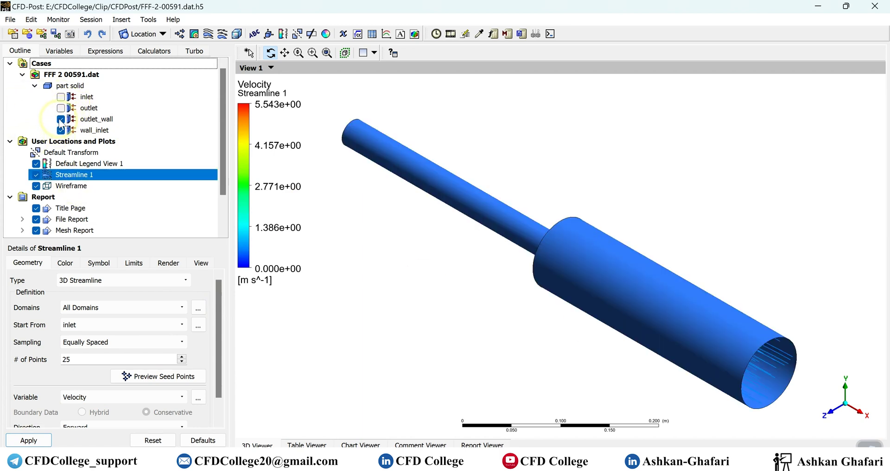
pyautogui.click(87, 122)
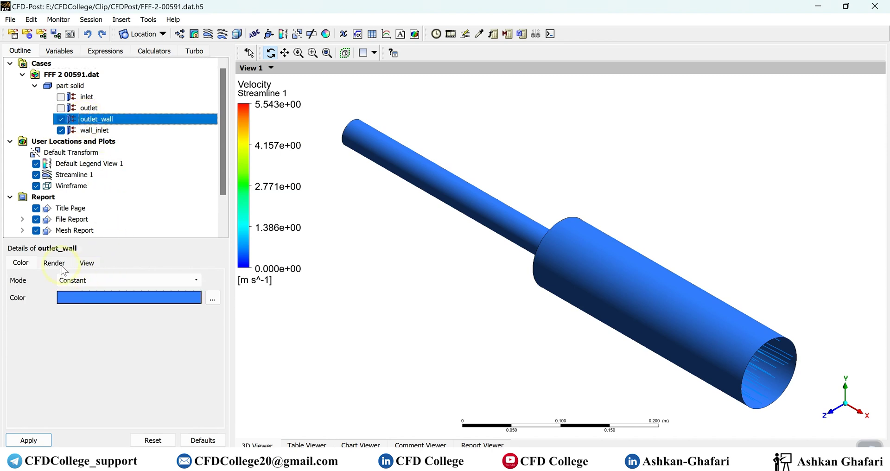
pyautogui.click(59, 266)
pyautogui.click(109, 292)
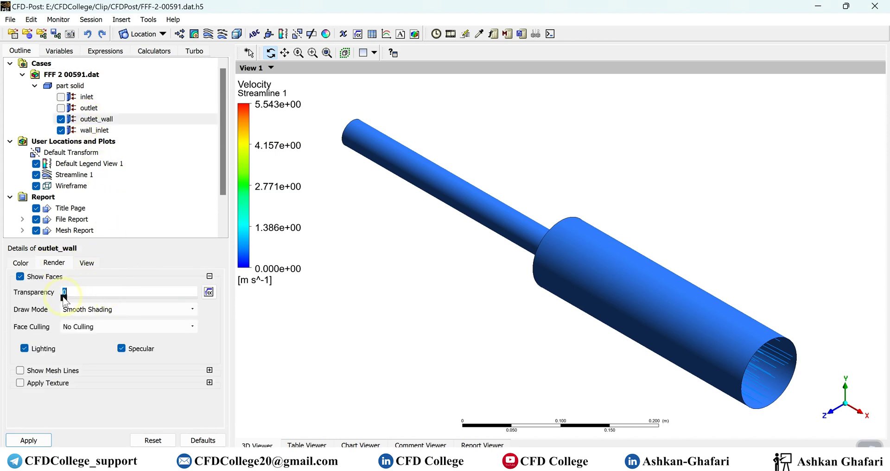
pyautogui.write('.8')
pyautogui.click(44, 439)
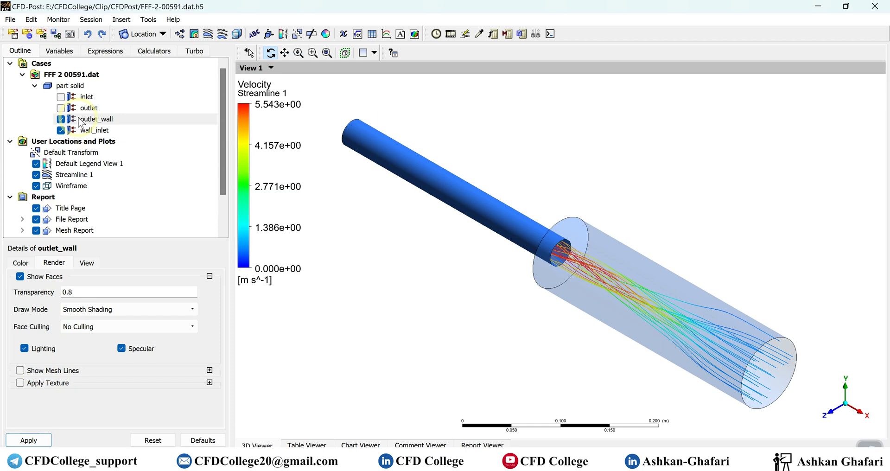
# - Set the transparency of wall_inlet to 0.8 and collapse the part solid domain
pyautogui.click(95, 130)
pyautogui.click(91, 295)
pyautogui.write('.8')
pyautogui.click(40, 435)
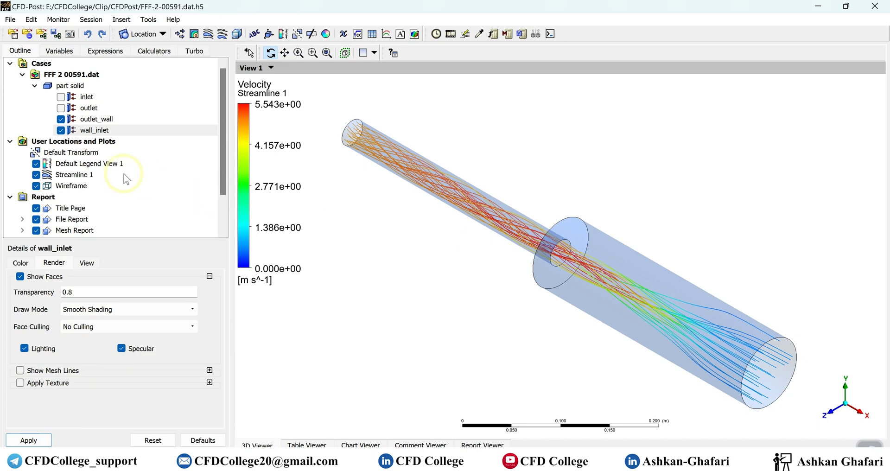
pyautogui.click(35, 85)
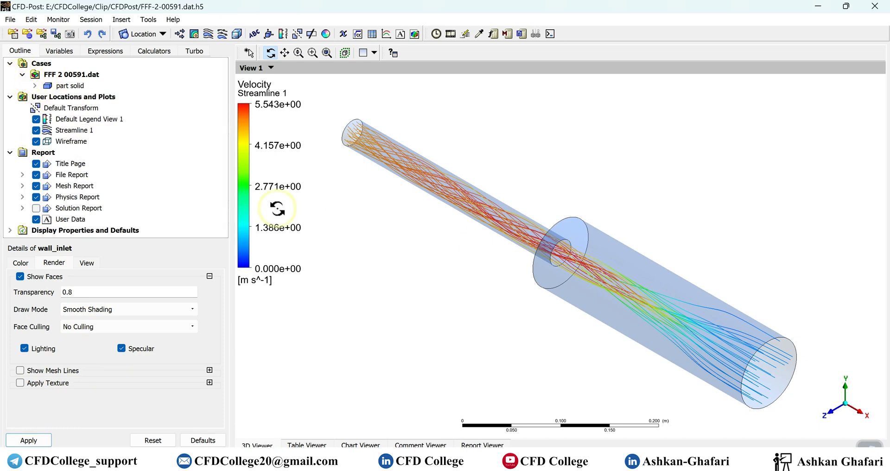
# - Increase Streamline 1's equally spaced starting points to 50
pyautogui.click(80, 131)
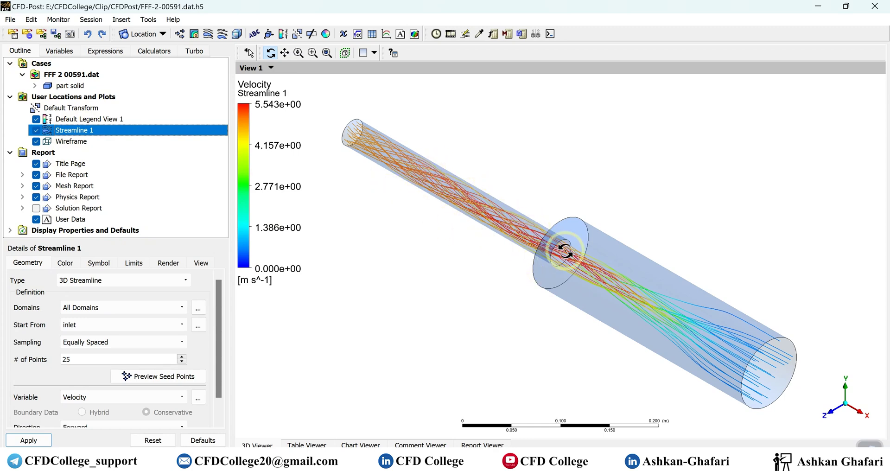
pyautogui.moveTo(417, 223); pyautogui.dragTo(490, 274)
pyautogui.scroll(4, 485, 267)
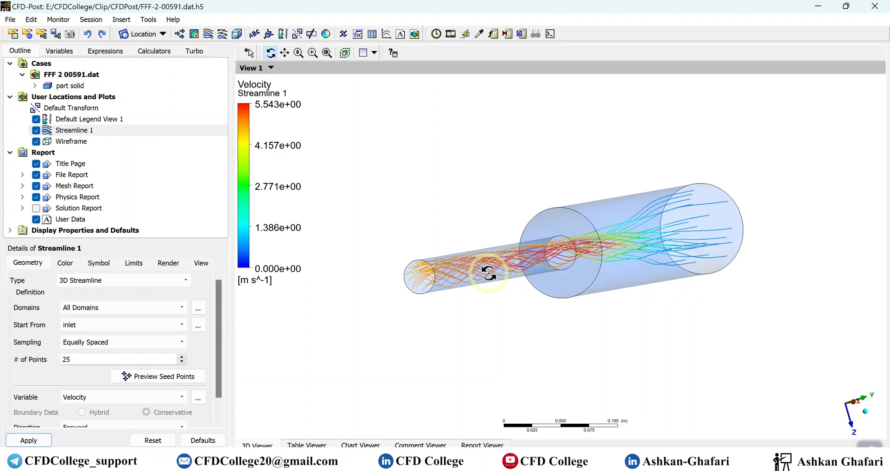
pyautogui.click(93, 361)
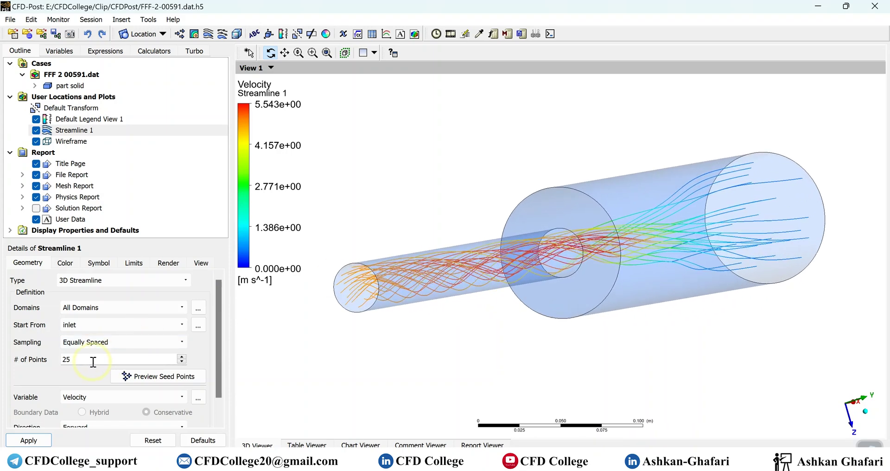
pyautogui.write('50')
pyautogui.click(28, 441)
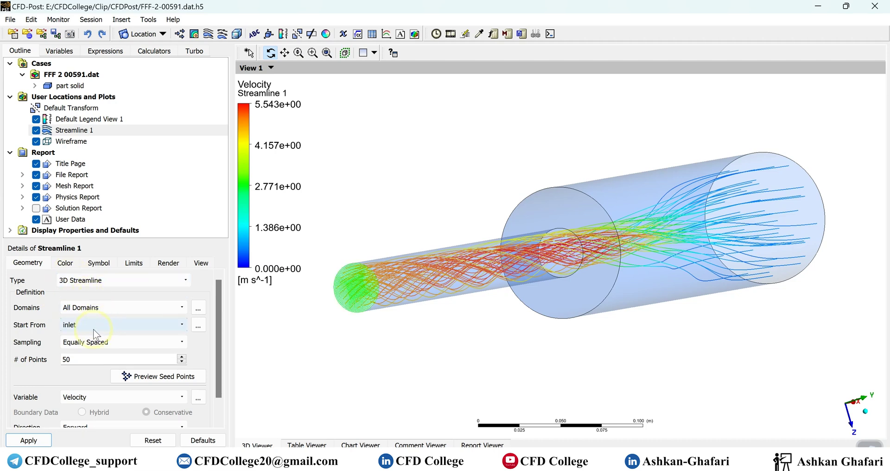
# - Switch Streamline 1's sampling to Vertex, first applying a maximum of 250 points and then reducing it to 100
pyautogui.click(106, 344)
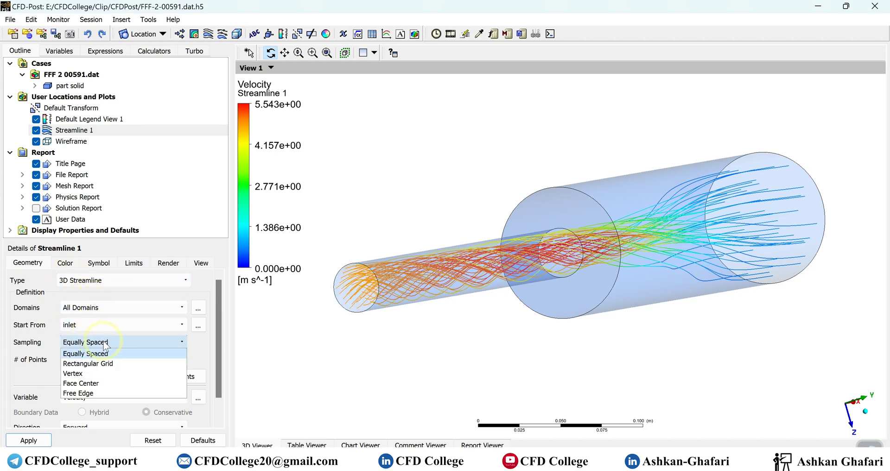
pyautogui.click(78, 374)
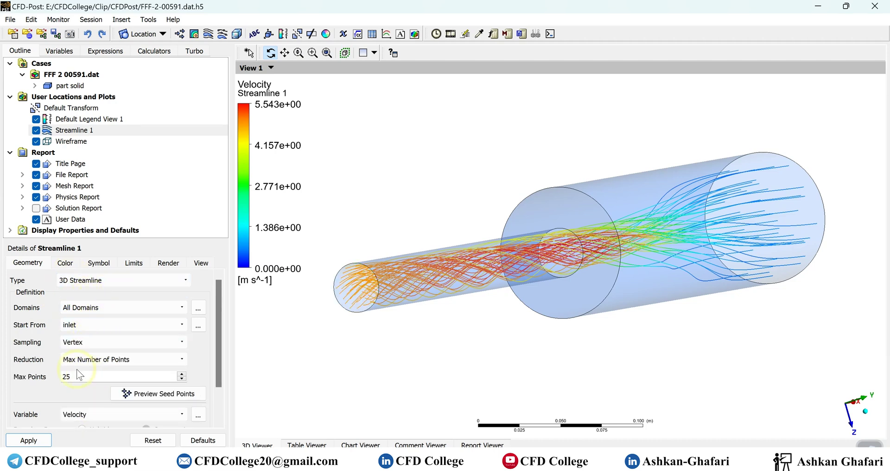
pyautogui.click(27, 440)
pyautogui.write('0')
pyautogui.click(34, 440)
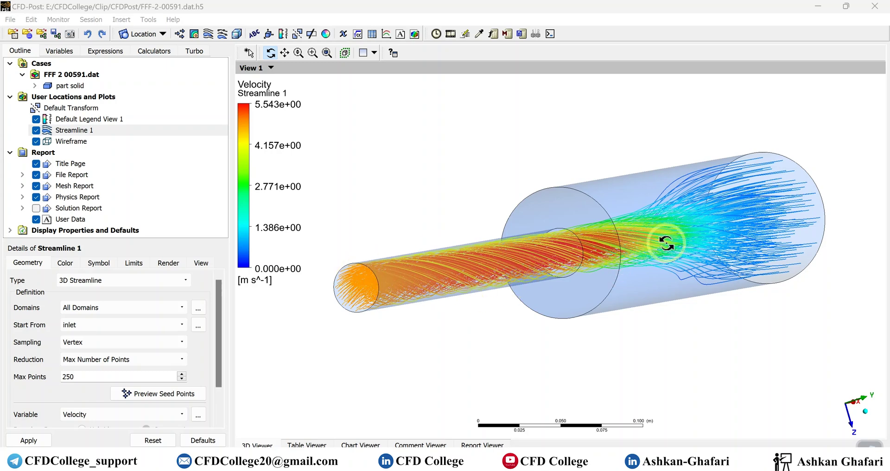
pyautogui.doubleClick(87, 378)
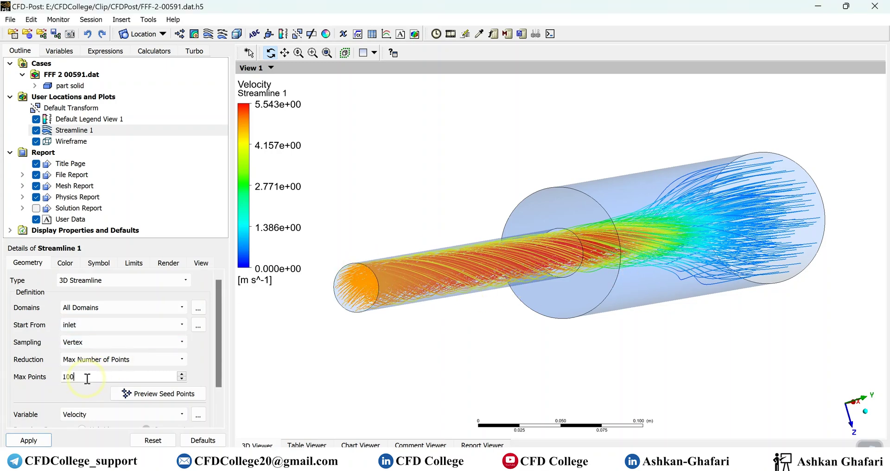
pyautogui.click(28, 440)
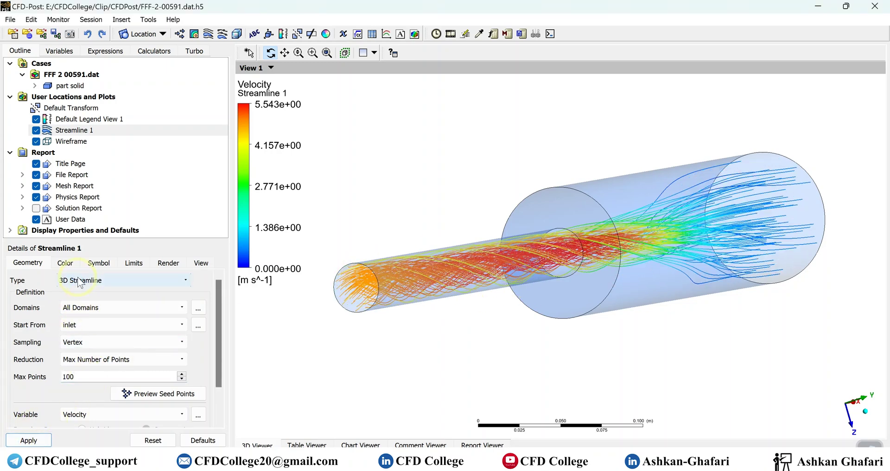
# - Display Streamline 1's streams as tubes with a tube width of 0.2
pyautogui.click(94, 267)
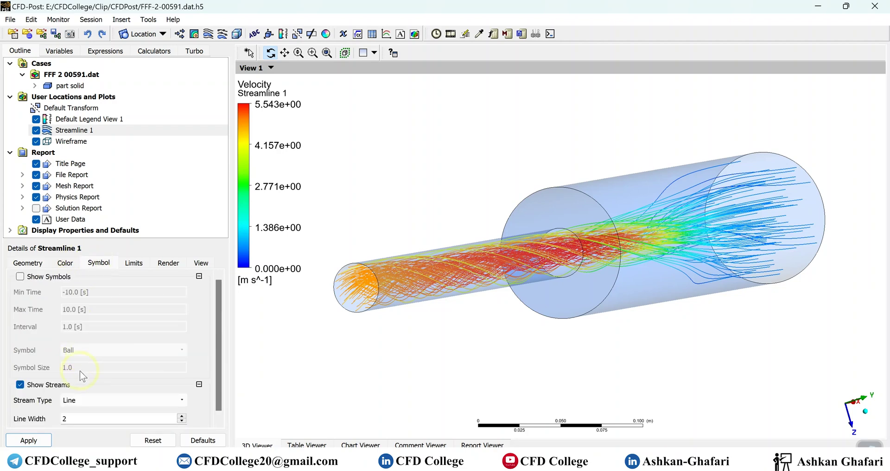
pyautogui.click(88, 407)
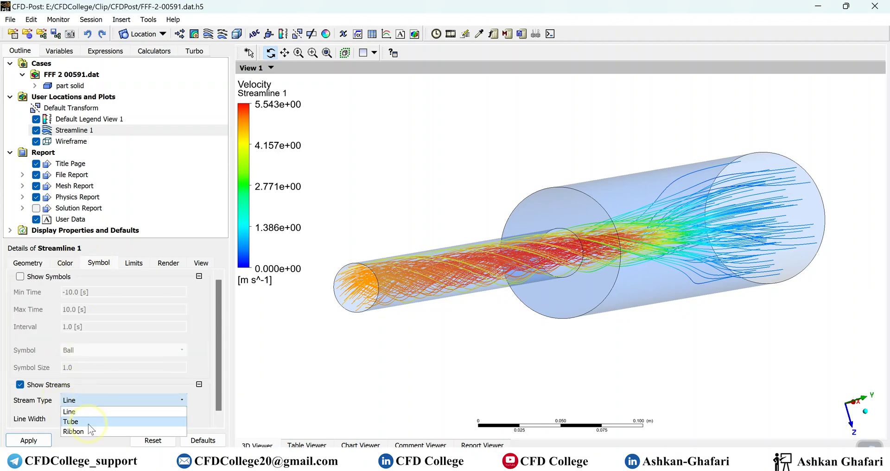
pyautogui.click(88, 424)
pyautogui.write('0.')
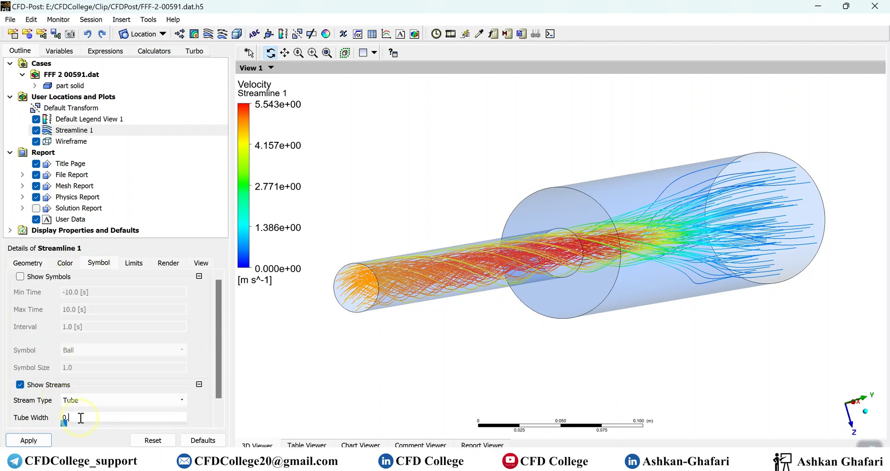
pyautogui.write('2')
pyautogui.scroll(-1, 28, 420)
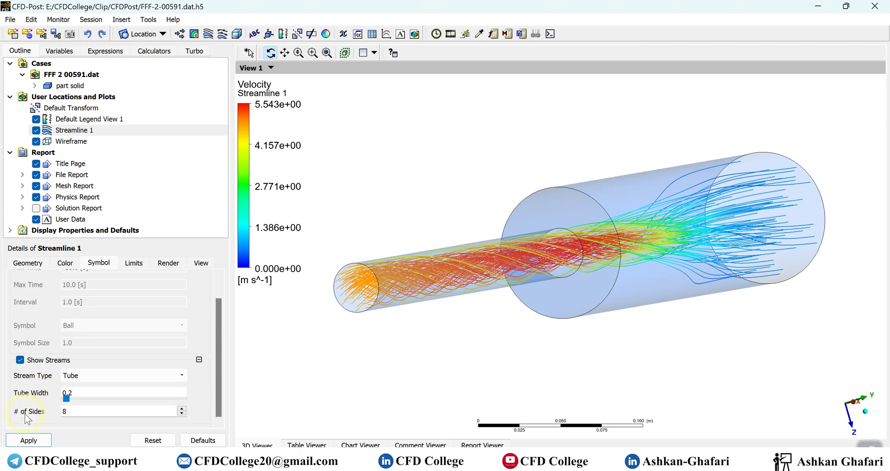
pyautogui.click(40, 438)
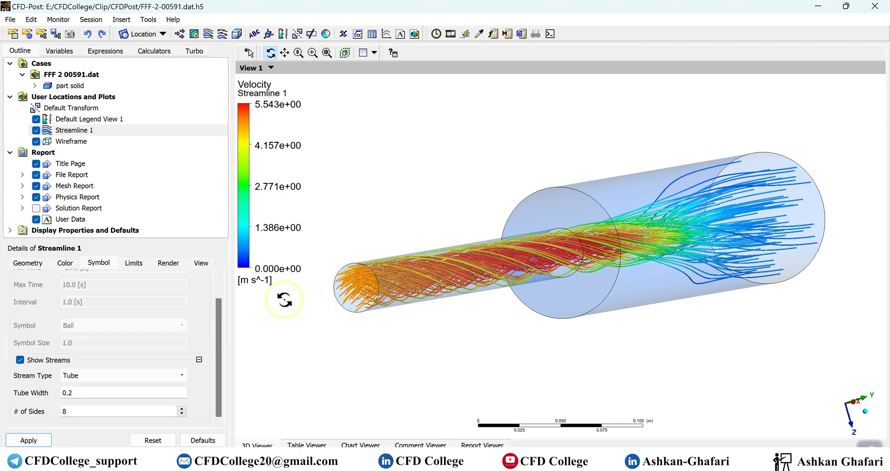
# - Review the color and geometry settings of Streamline 1 and examine the tube streamlines around the pipe expansion
pyautogui.click(69, 263)
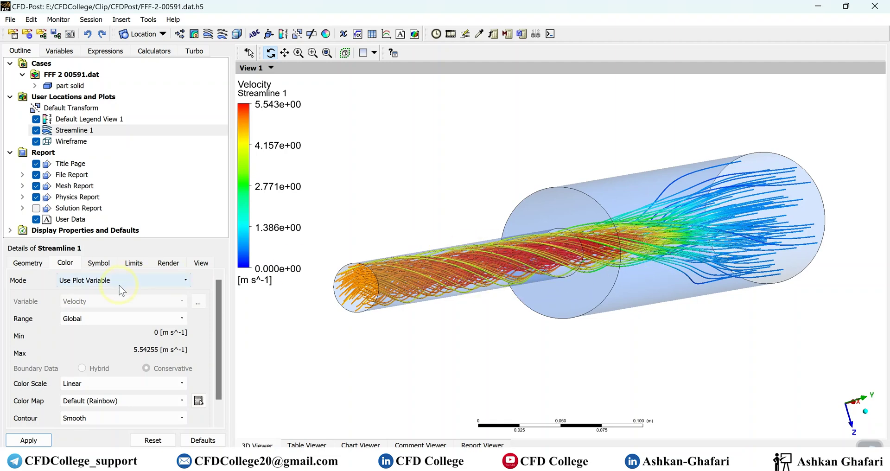
pyautogui.click(39, 264)
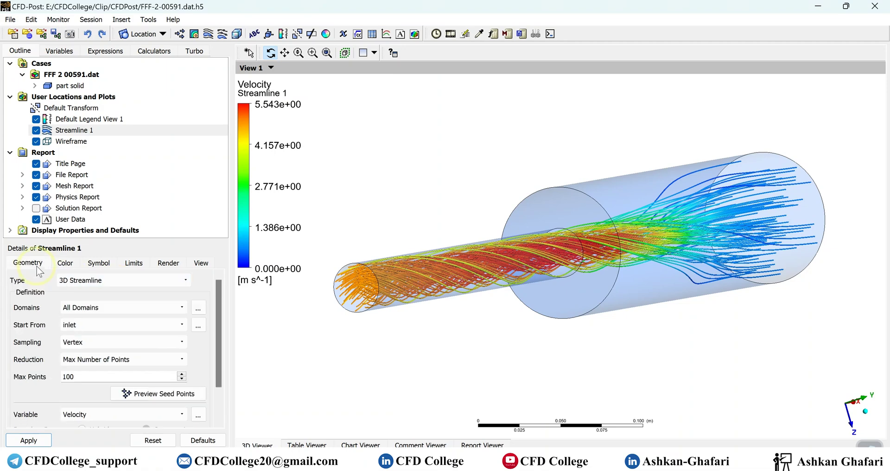
pyautogui.scroll(-1, 27, 321)
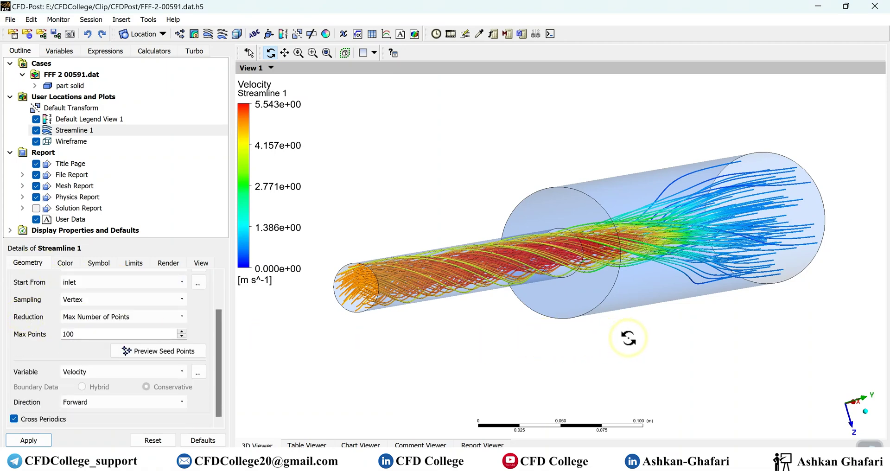
pyautogui.moveTo(638, 338); pyautogui.dragTo(615, 342)
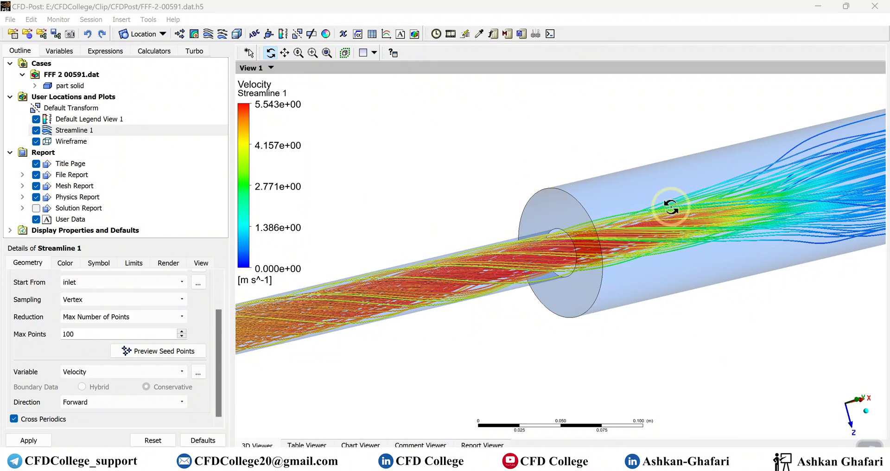
pyautogui.moveTo(663, 300); pyautogui.dragTo(640, 308)
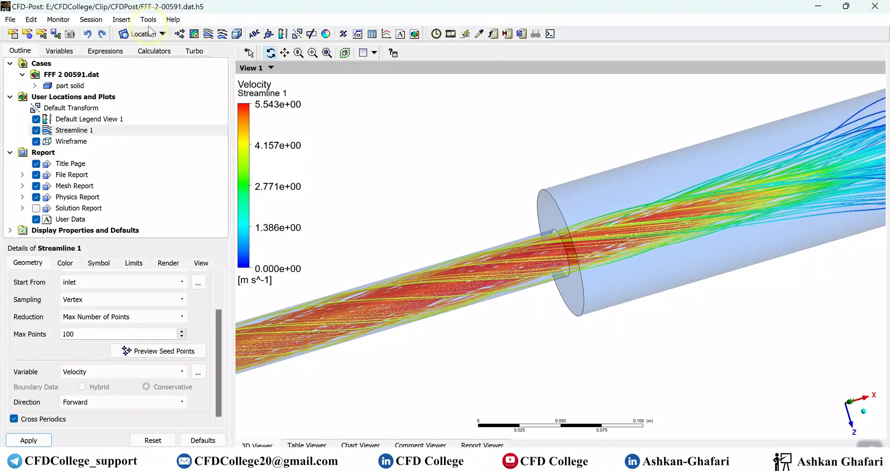
# - Insert Isosurface 1 based on variable X with a value of 0.35 m, just downstream of the expansion
pyautogui.click(150, 34)
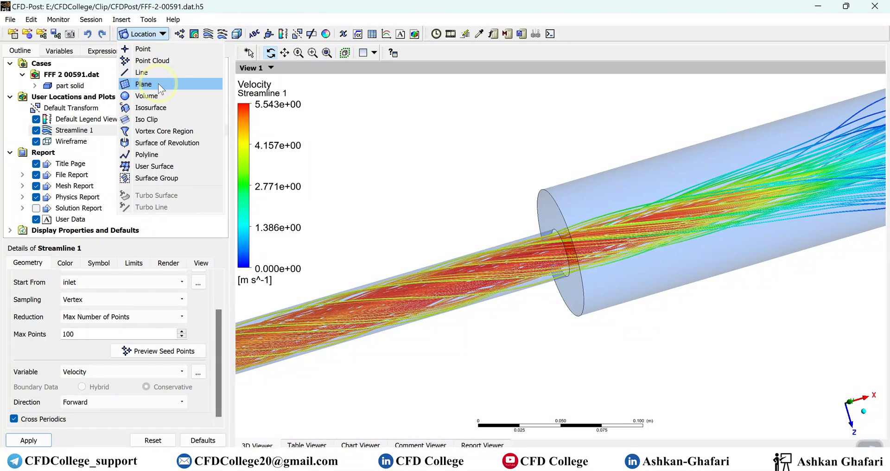
pyautogui.click(160, 111)
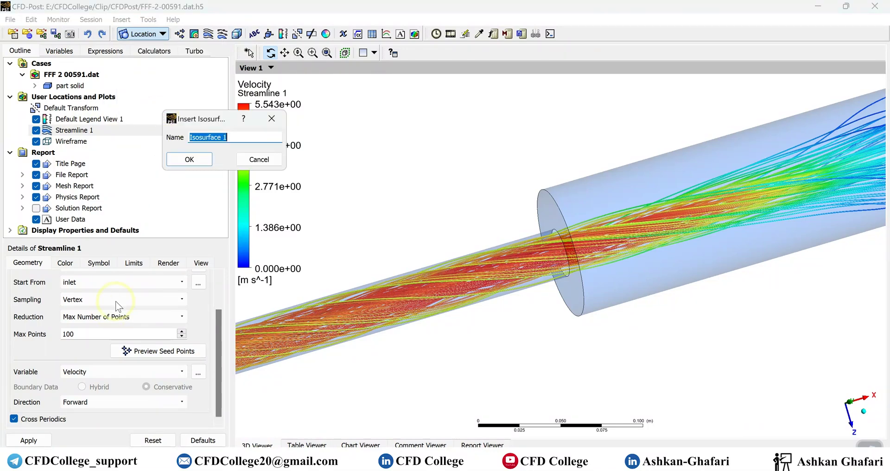
pyautogui.click(186, 159)
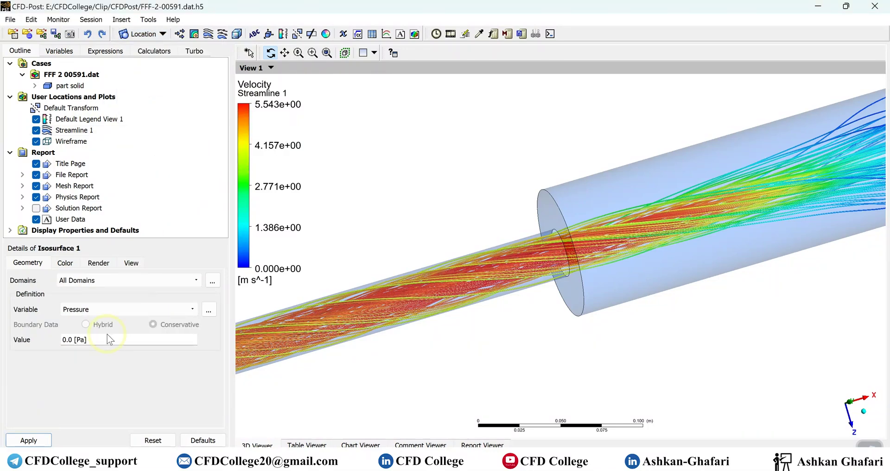
pyautogui.click(108, 305)
pyautogui.scroll(-5, 98, 378)
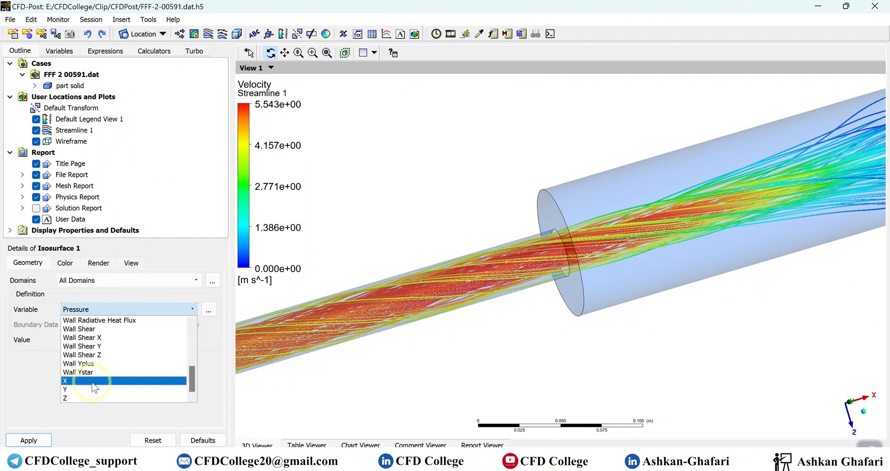
pyautogui.click(94, 381)
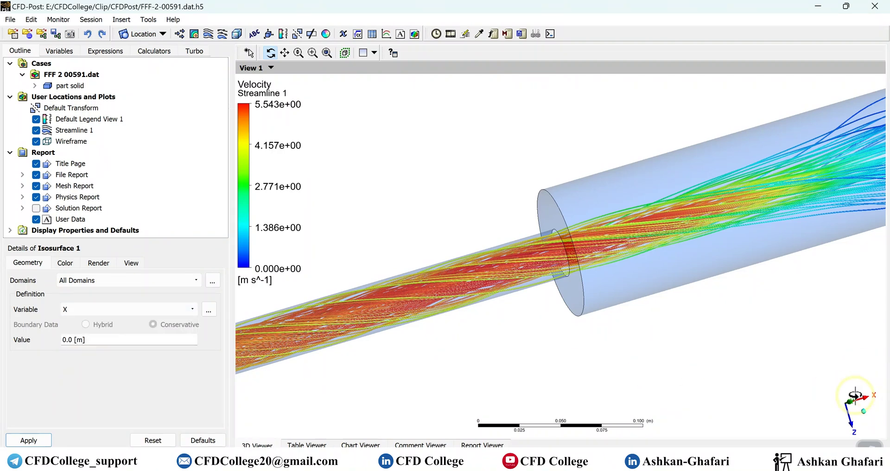
pyautogui.click(95, 339)
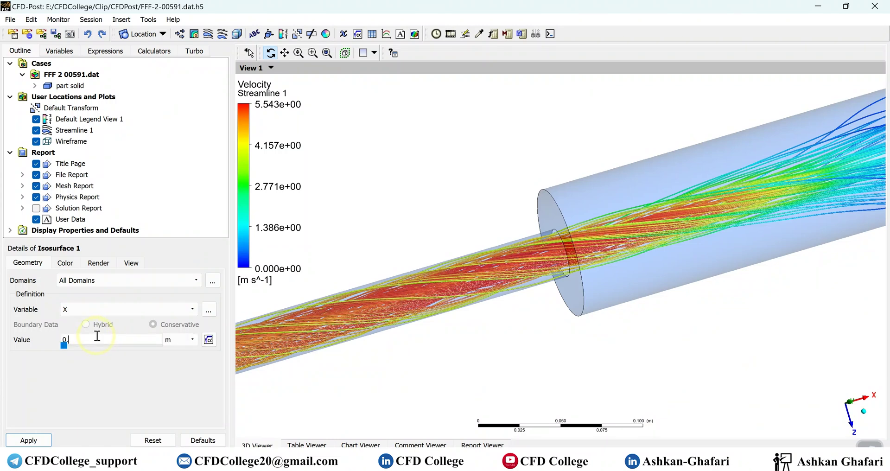
pyautogui.write('0.35')
pyautogui.click(28, 440)
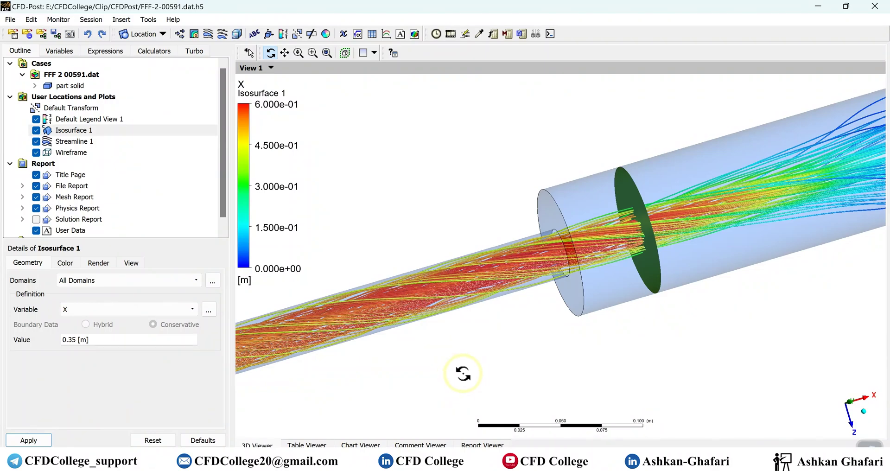
pyautogui.moveTo(485, 367); pyautogui.dragTo(604, 357)
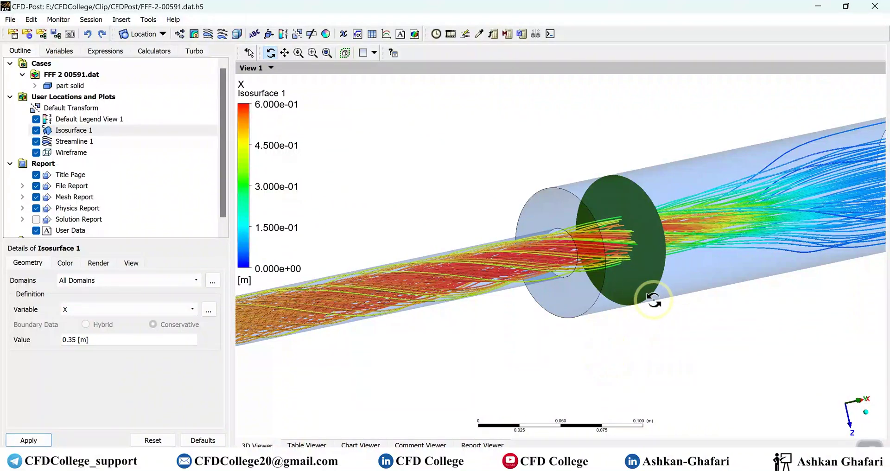
# - Insert Streamline 2 as a 3D streamline starting from Isosurface 1, with 25 equally spaced points, the Velocity variable and Forward direction
pyautogui.moveTo(651, 343)
pyautogui.mouseDown()
pyautogui.moveTo(626, 350)
pyautogui.moveTo(641, 352)
pyautogui.mouseUp()
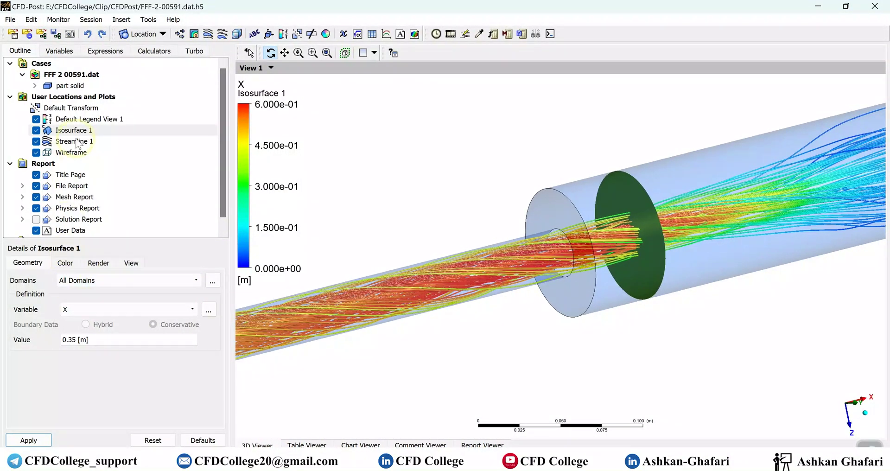
pyautogui.click(208, 34)
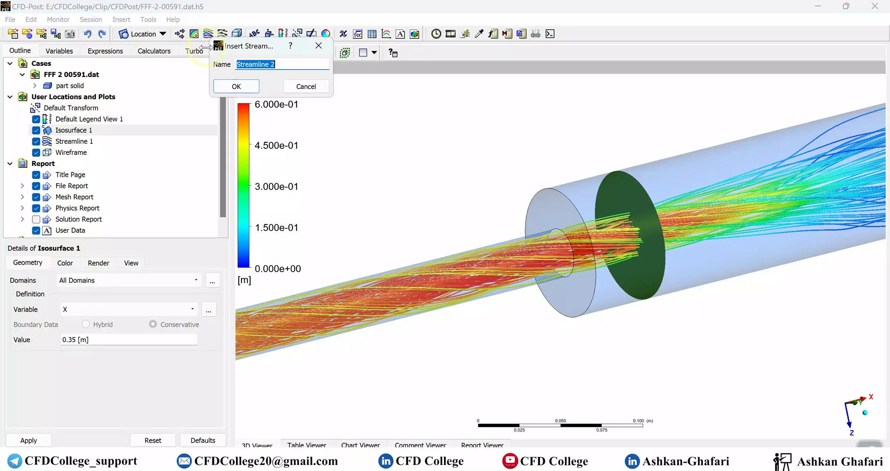
pyautogui.click(241, 88)
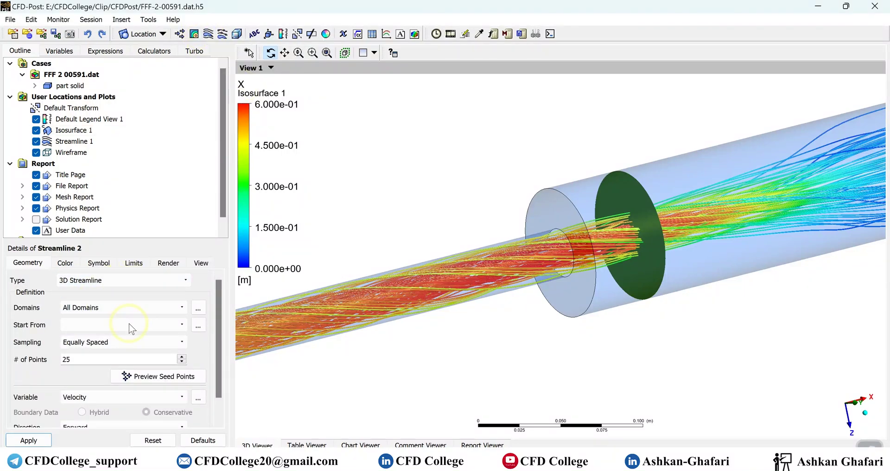
pyautogui.click(131, 325)
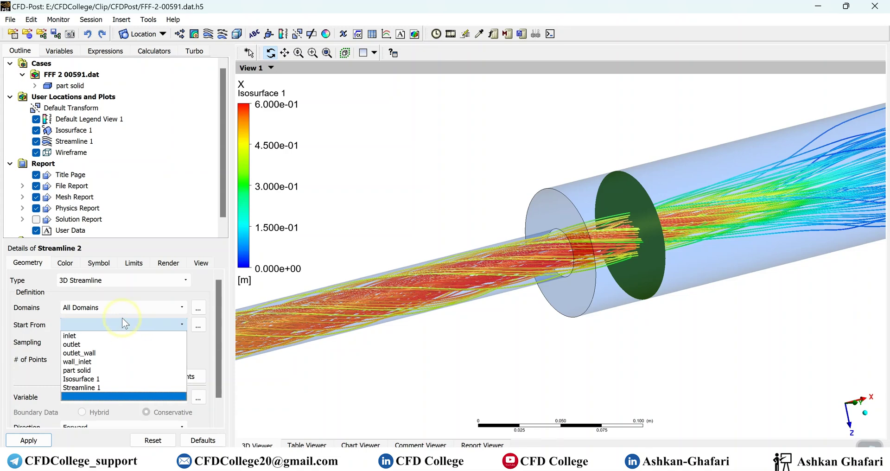
pyautogui.click(88, 379)
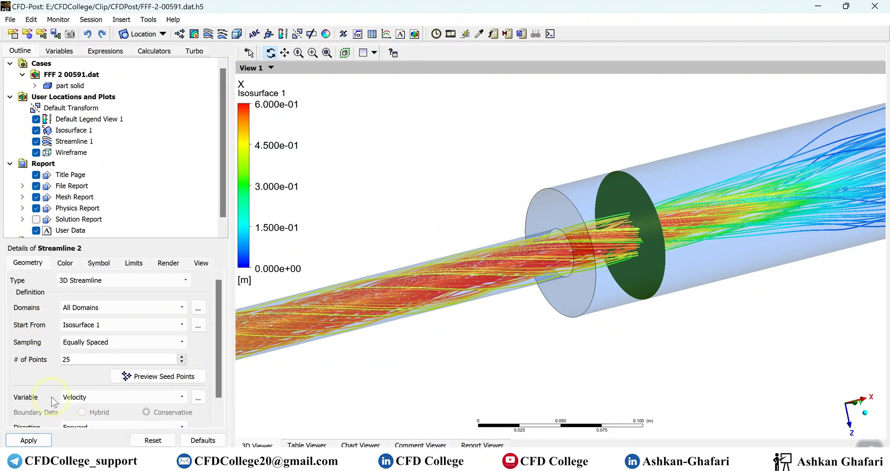
pyautogui.scroll(-1, 55, 382)
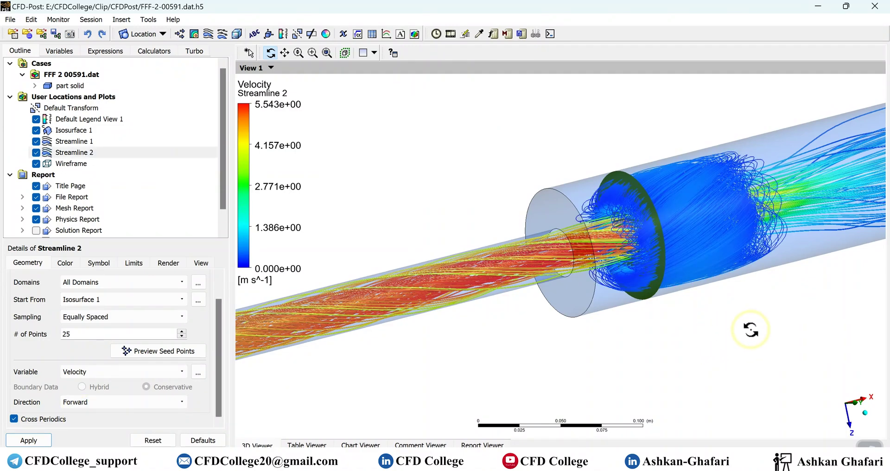
pyautogui.moveTo(756, 330); pyautogui.dragTo(700, 369)
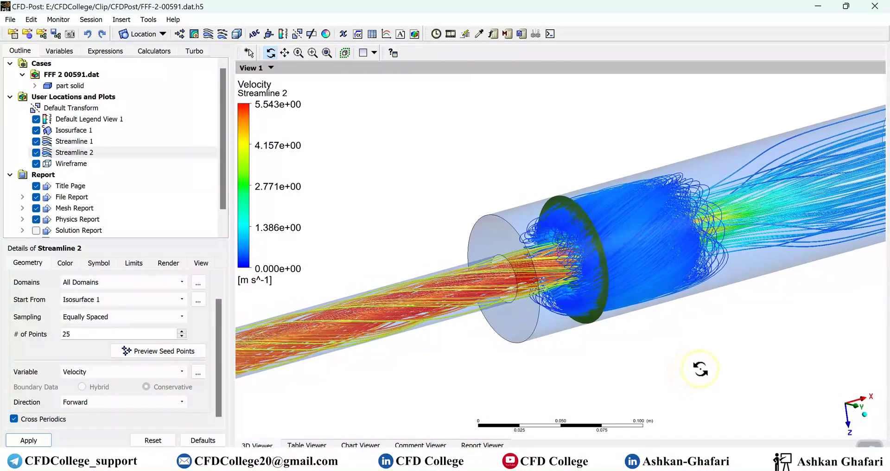
# - Reduce Streamline 2's number of points to 15, then set its direction to Forward and Backward
pyautogui.click(83, 333)
pyautogui.moveTo(77, 335); pyautogui.dragTo(59, 340)
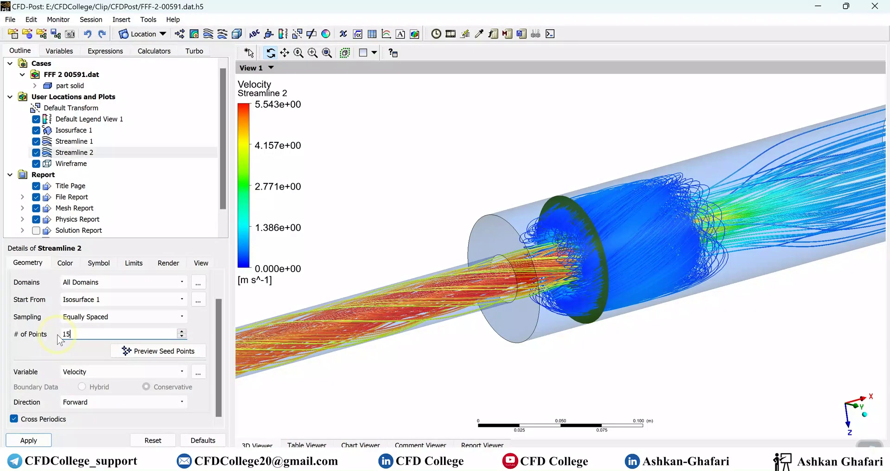
pyautogui.click(27, 440)
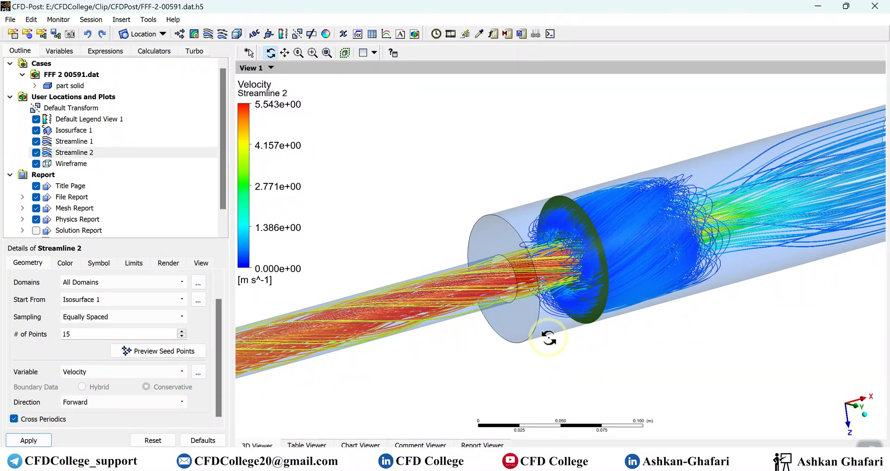
pyautogui.click(125, 403)
pyautogui.click(97, 433)
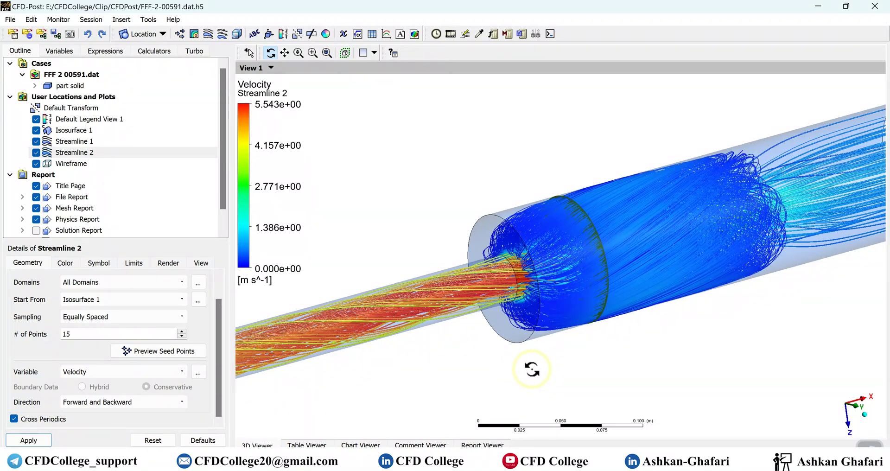
# - Set Streamline 2's number of points to 10
pyautogui.moveTo(702, 370); pyautogui.dragTo(686, 387)
pyautogui.moveTo(73, 334); pyautogui.dragTo(37, 337)
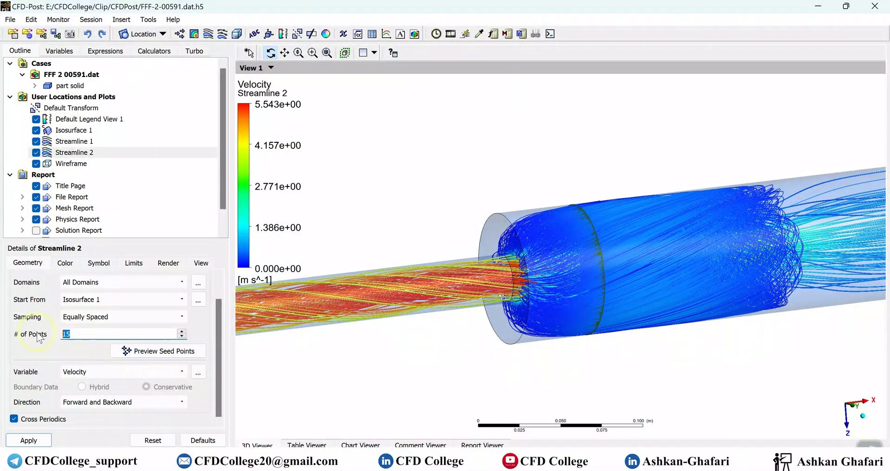
pyautogui.write('10')
pyautogui.click(30, 439)
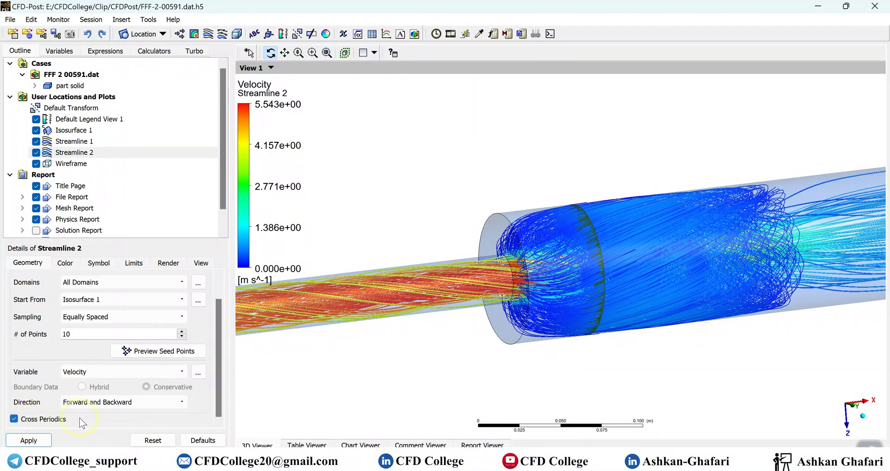
# - Display Streamline 2's streams as tubes with a tube width of 0.2
pyautogui.click(99, 263)
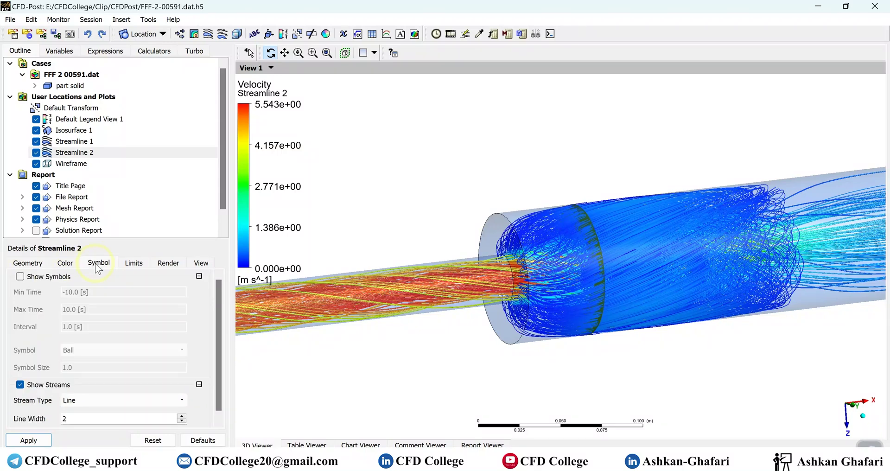
pyautogui.click(65, 263)
pyautogui.click(98, 263)
pyautogui.click(77, 400)
pyautogui.click(78, 418)
pyautogui.doubleClick(78, 419)
pyautogui.write('0.2')
pyautogui.click(29, 440)
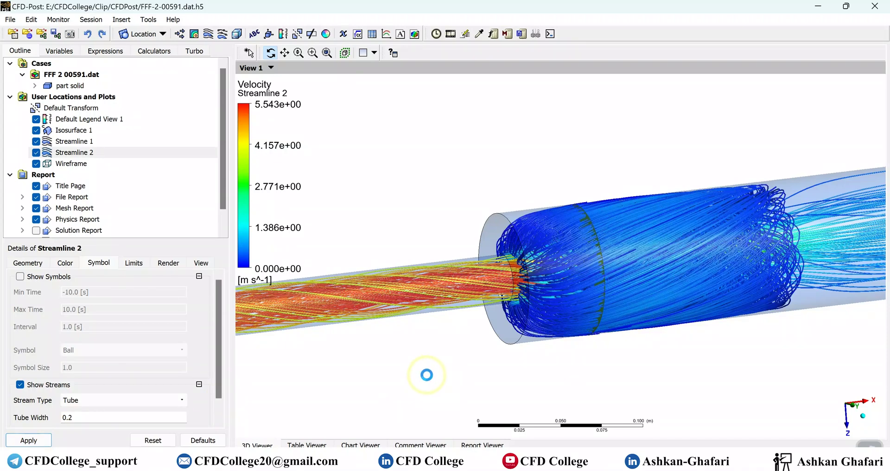
# - Hide Isosurface 1 so only the streamlines and pipe walls are shown around the expansion
pyautogui.click(131, 263)
pyautogui.moveTo(692, 327); pyautogui.dragTo(611, 324)
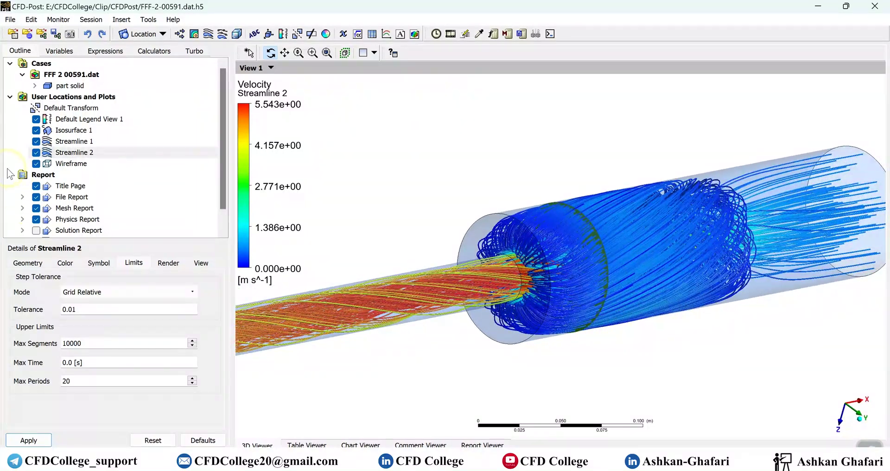
pyautogui.click(36, 130)
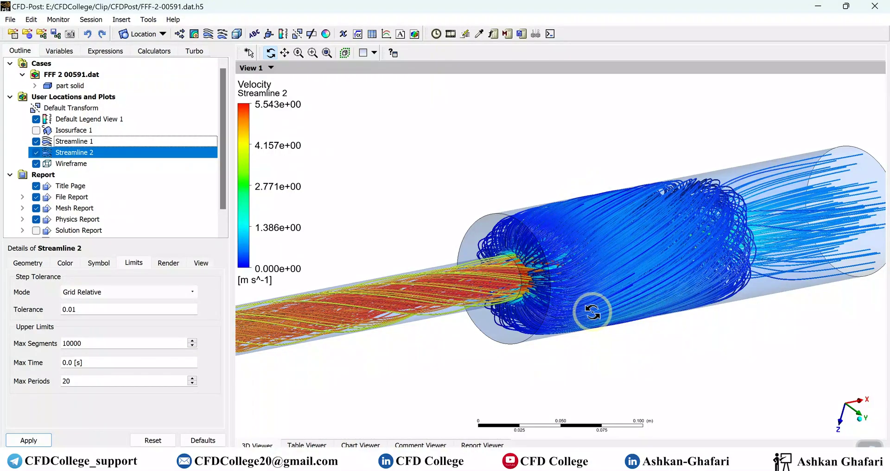
# - Try the Local color range on Streamline 2, then restore the Global range
pyautogui.click(69, 266)
pyautogui.click(93, 322)
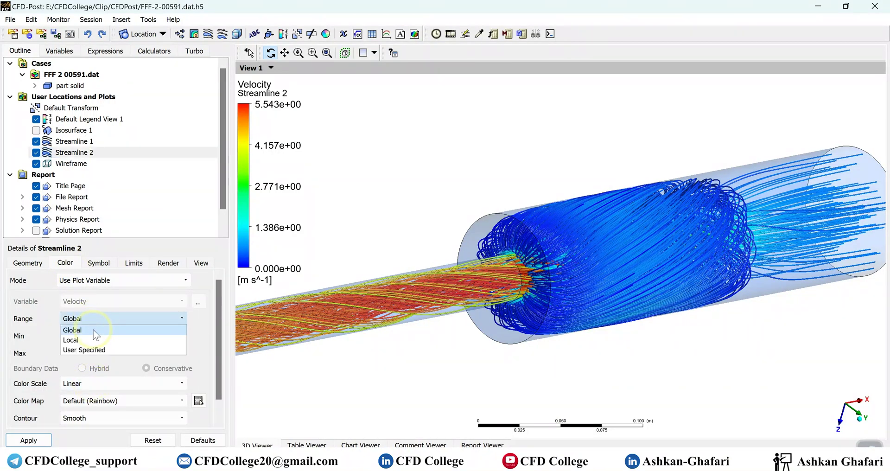
pyautogui.click(76, 339)
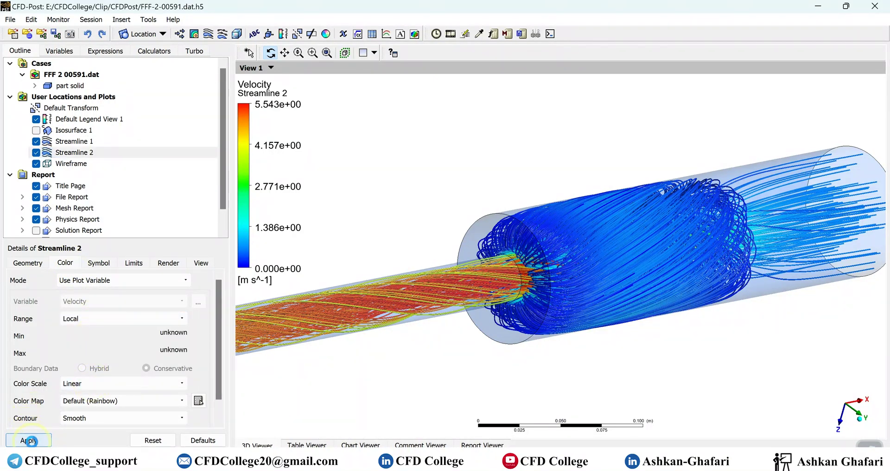
pyautogui.click(30, 440)
pyautogui.click(93, 318)
pyautogui.click(77, 328)
pyautogui.click(37, 441)
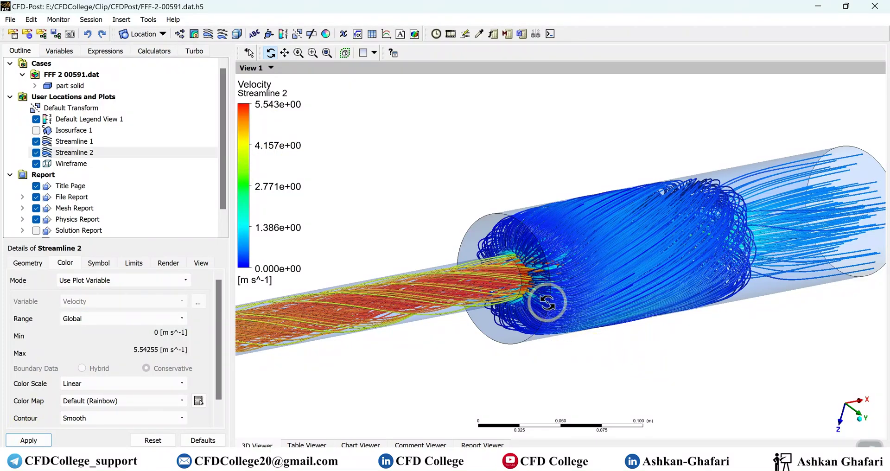
pyautogui.moveTo(638, 353); pyautogui.dragTo(568, 370)
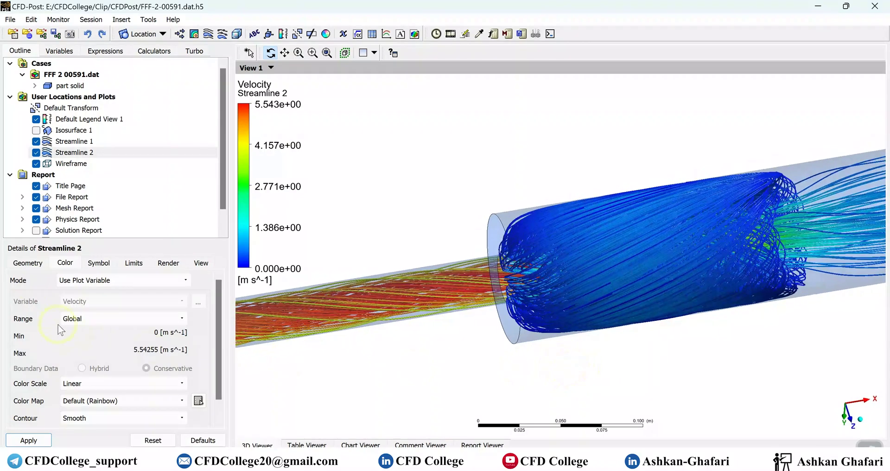
# - Try an Absolute step tolerance of 0.05 m in Streamline 2's limits
pyautogui.click(134, 265)
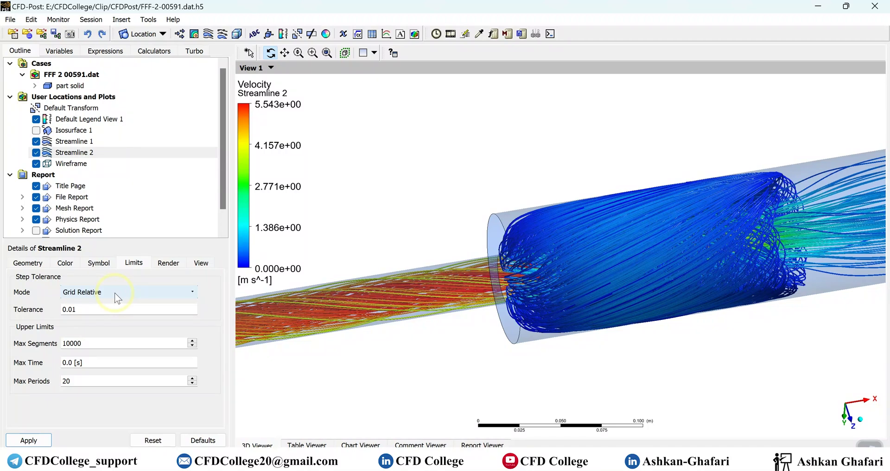
pyautogui.click(100, 295)
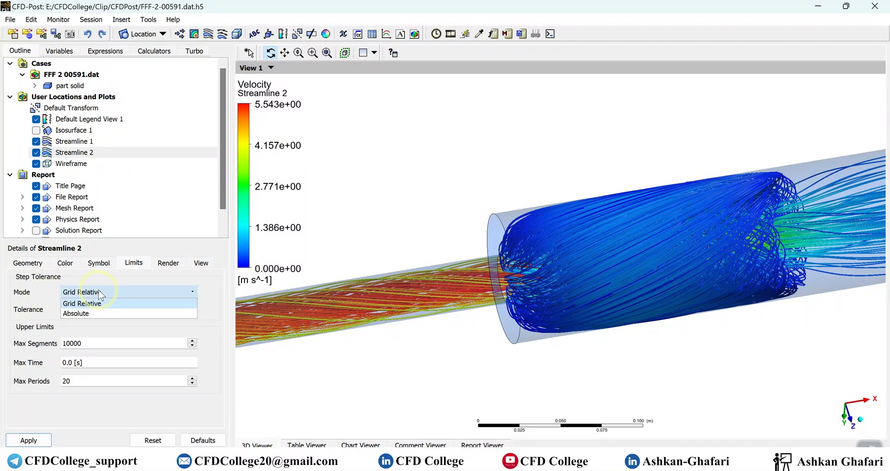
pyautogui.click(101, 313)
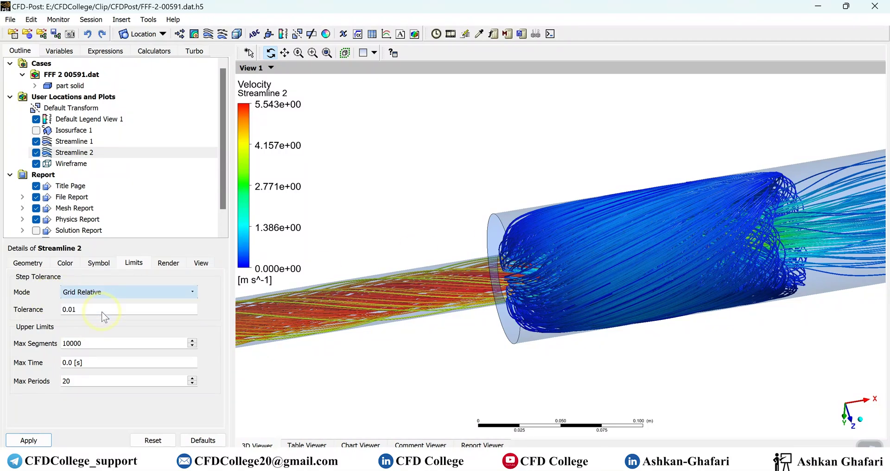
pyautogui.click(102, 293)
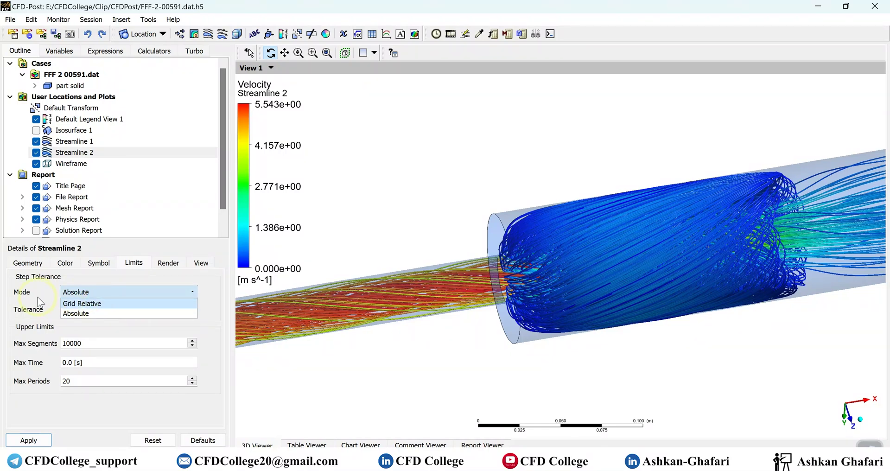
pyautogui.click(93, 304)
pyautogui.click(93, 294)
pyautogui.click(93, 313)
pyautogui.click(92, 313)
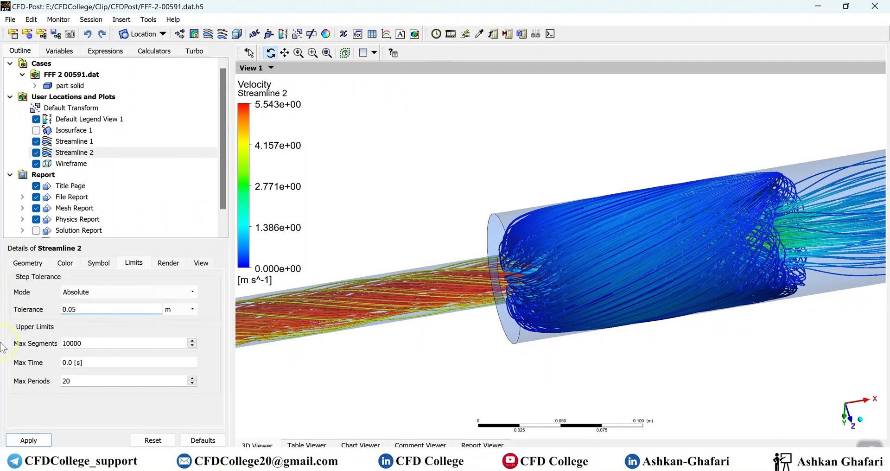
pyautogui.click(41, 438)
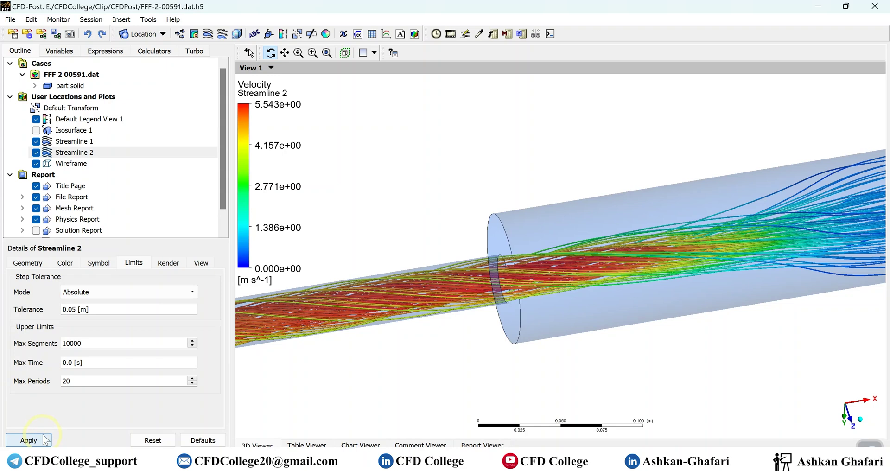
# - Try an absolute step tolerance of 0.5 m on Streamline 2, then return the tolerance mode to Grid Relative
pyautogui.click(103, 311)
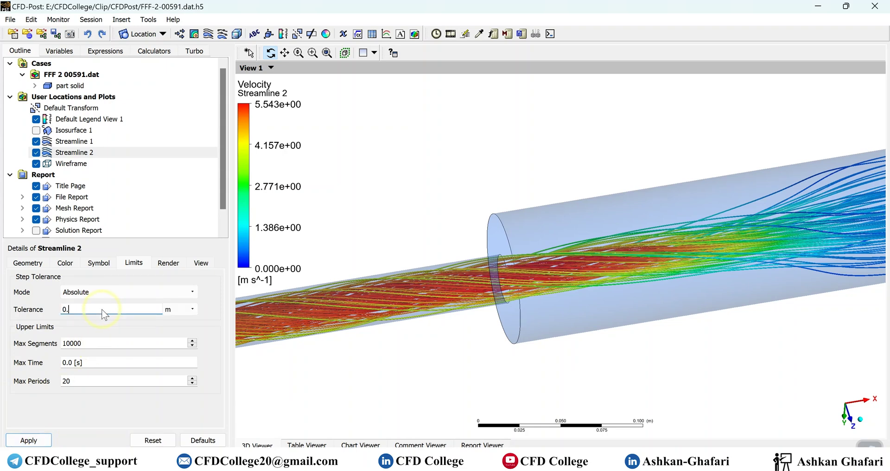
pyautogui.write('0.5')
pyautogui.click(28, 440)
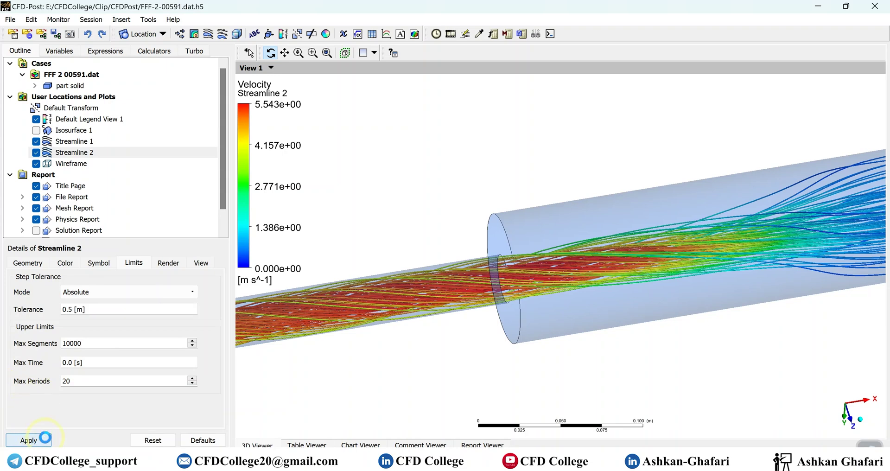
pyautogui.click(116, 291)
pyautogui.click(111, 302)
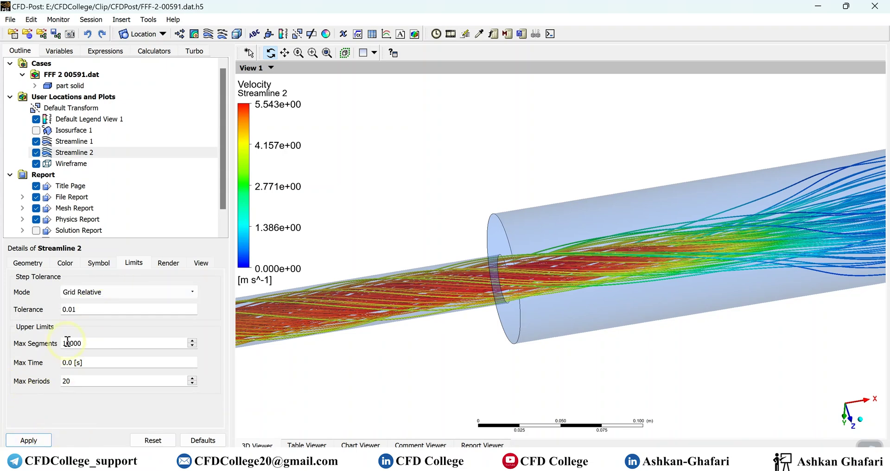
pyautogui.click(41, 441)
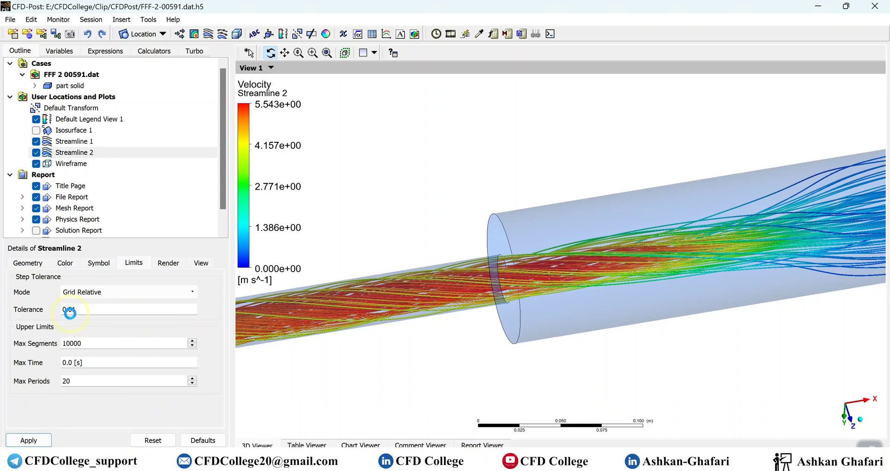
# - Set Streamline 2's grid-relative step tolerance to 0.005 and examine the recirculating tubes
pyautogui.click(85, 309)
pyautogui.press('BackSpace')
pyautogui.press('BackSpace')
pyautogui.press('BackSpace')
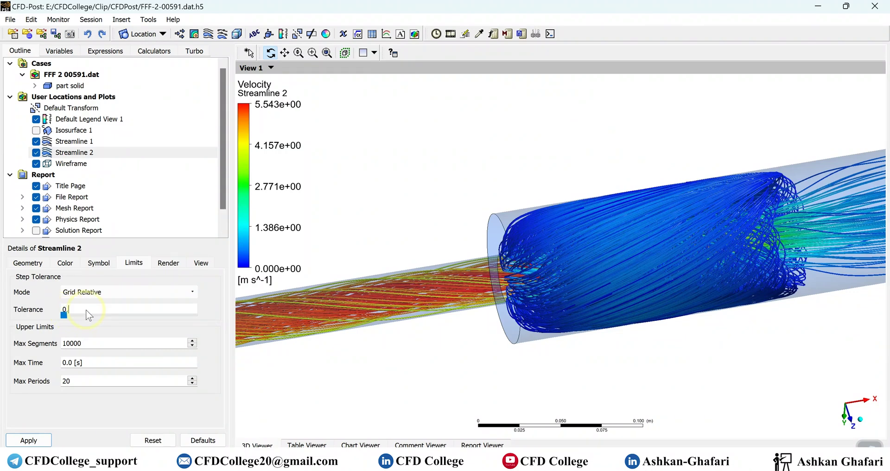
pyautogui.write('.005')
pyautogui.click(32, 441)
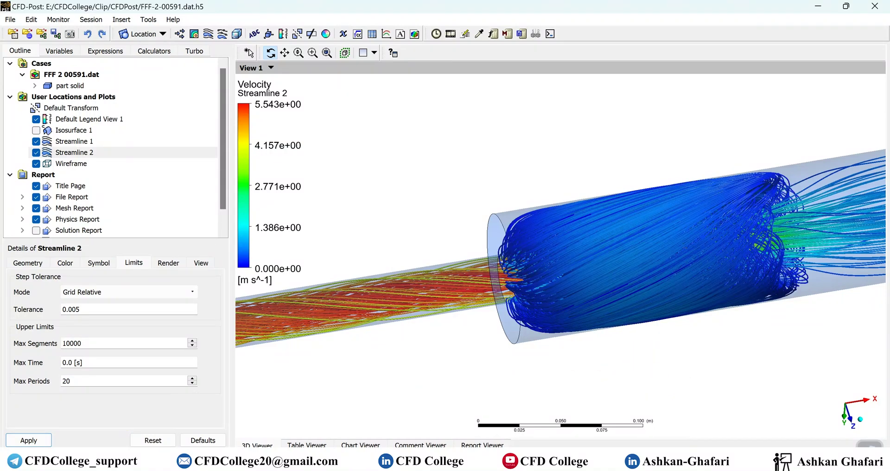
pyautogui.moveTo(711, 342); pyautogui.dragTo(294, 340)
# - Set Streamline 2's grid-relative step tolerance to 0.1 and inspect the coarser tubes in the expansion
pyautogui.doubleClick(85, 310)
pyautogui.write('0.')
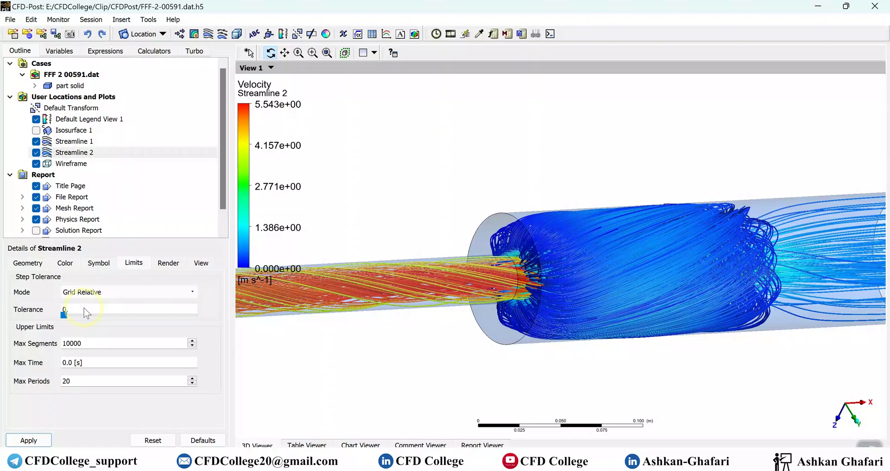
pyautogui.write('1')
pyautogui.click(28, 440)
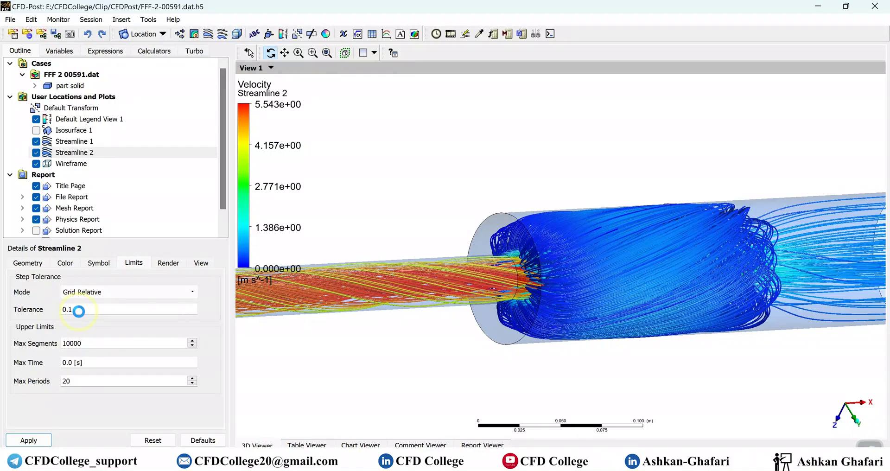
pyautogui.moveTo(686, 382); pyautogui.dragTo(664, 385)
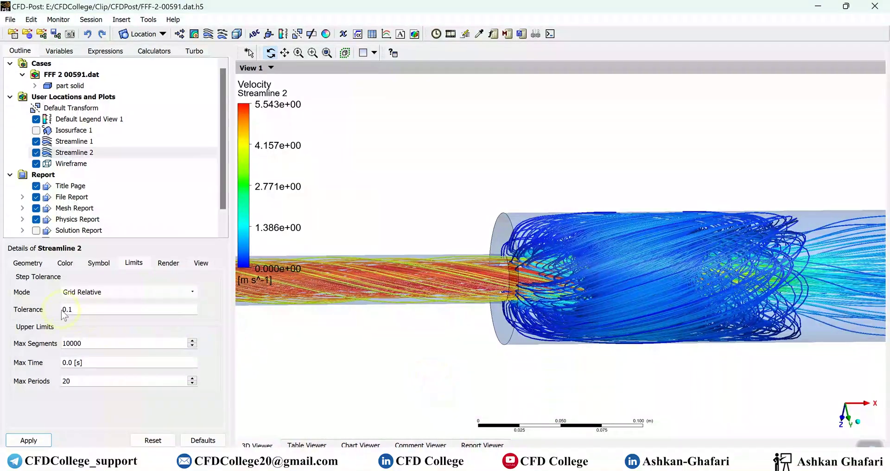
# - Set Streamline 2's grid-relative step tolerance to 0.2 and examine the tubes in the pipe expansion
pyautogui.doubleClick(84, 308)
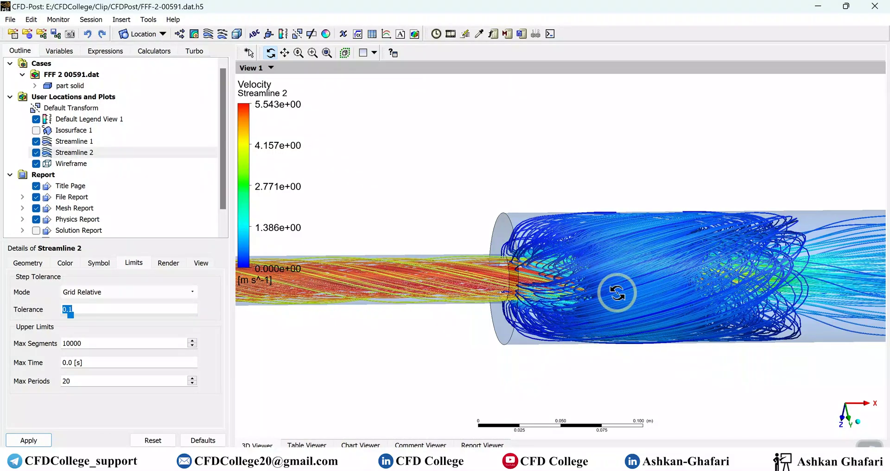
pyautogui.write('0.2')
pyautogui.click(26, 439)
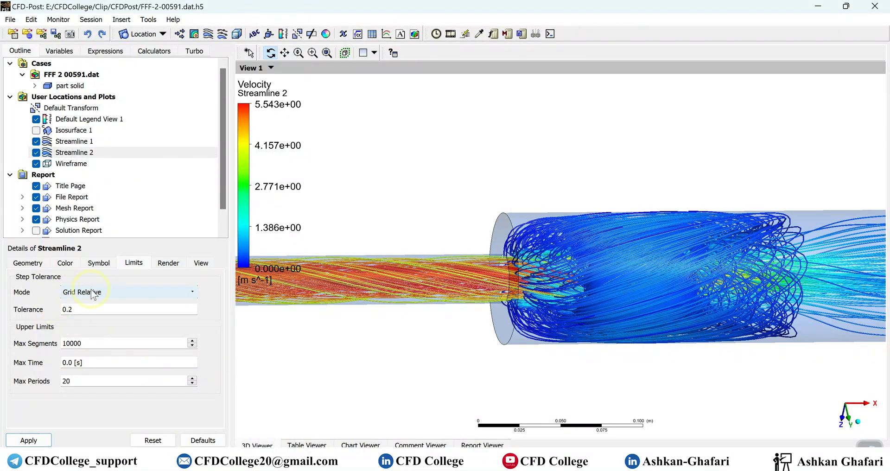
pyautogui.click(33, 264)
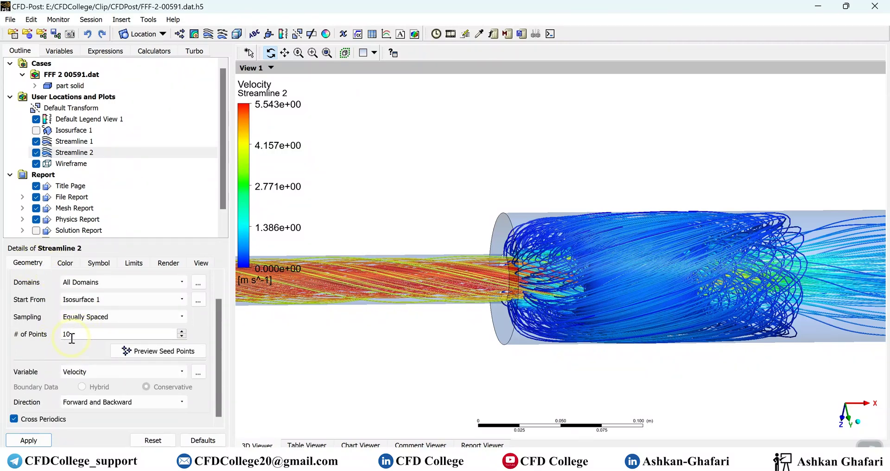
pyautogui.click(98, 264)
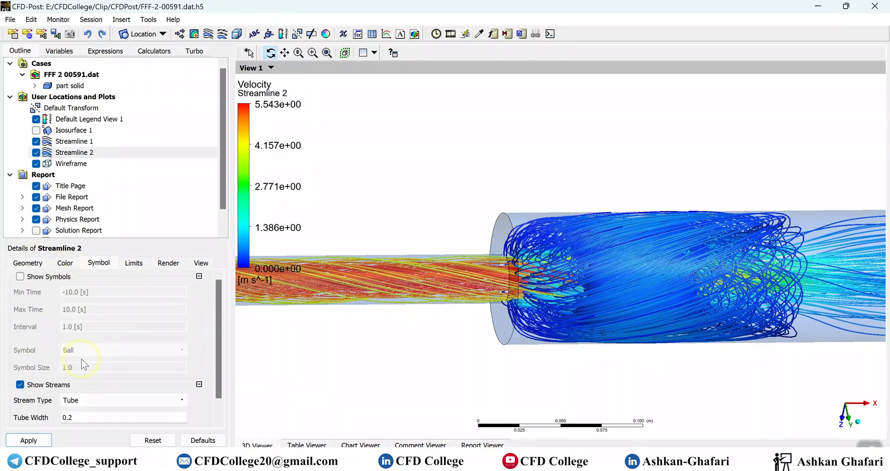
pyautogui.click(132, 263)
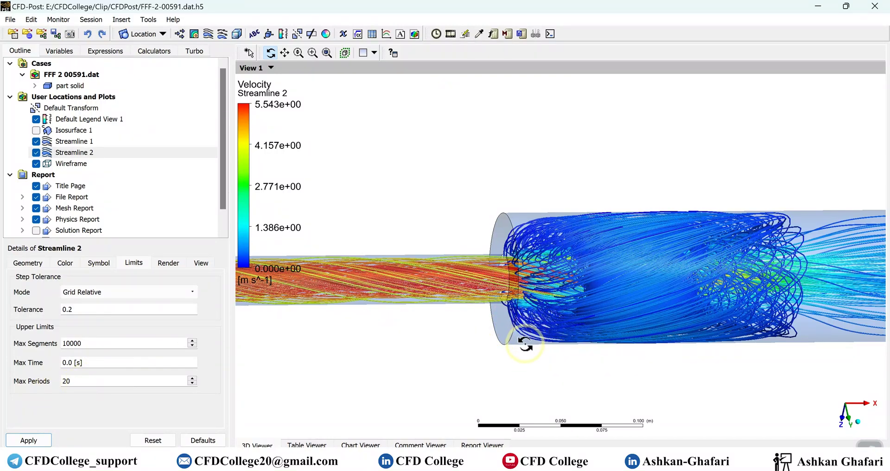
pyautogui.moveTo(478, 363); pyautogui.dragTo(354, 370)
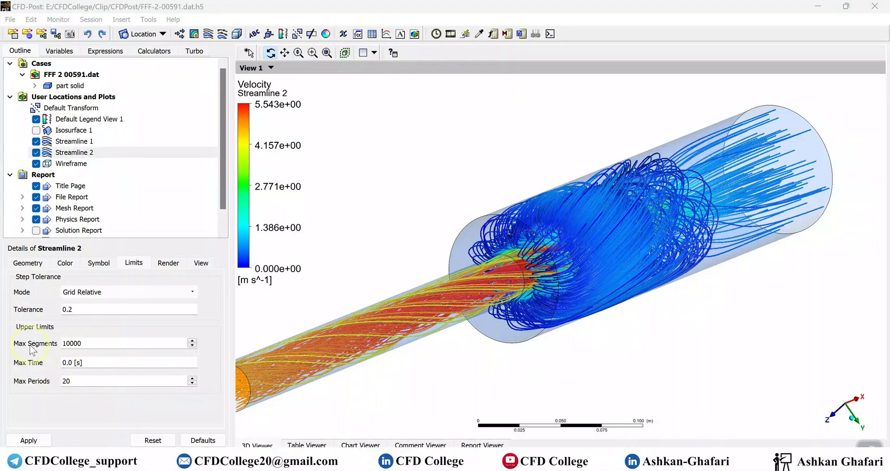
# - Try a maximum of 1000 segments for Streamline 2 and inspect the recirculation tubes from several angles
pyautogui.click(95, 344)
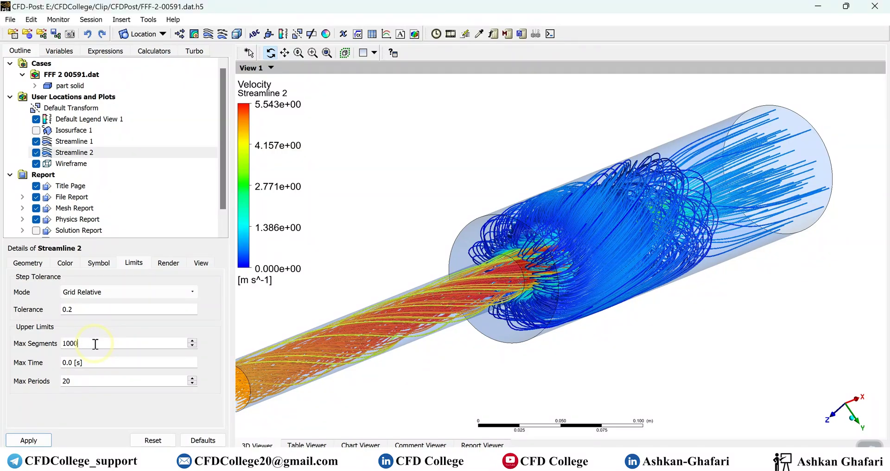
pyautogui.click(28, 440)
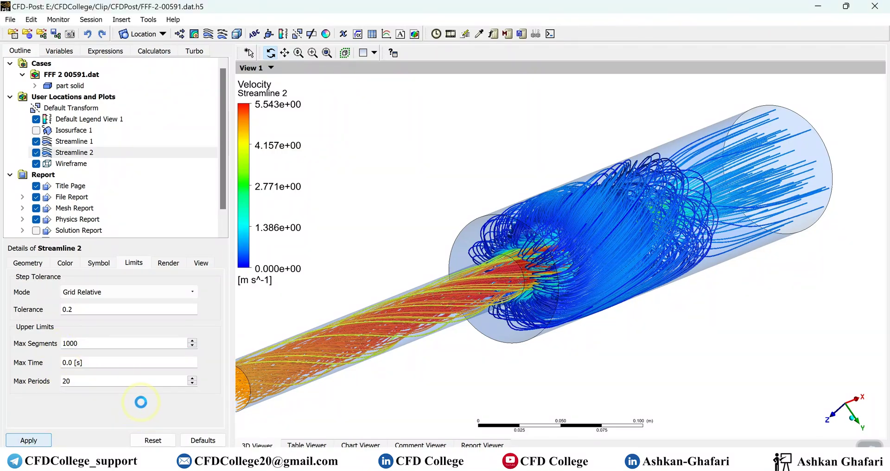
pyautogui.moveTo(530, 325); pyautogui.dragTo(689, 218)
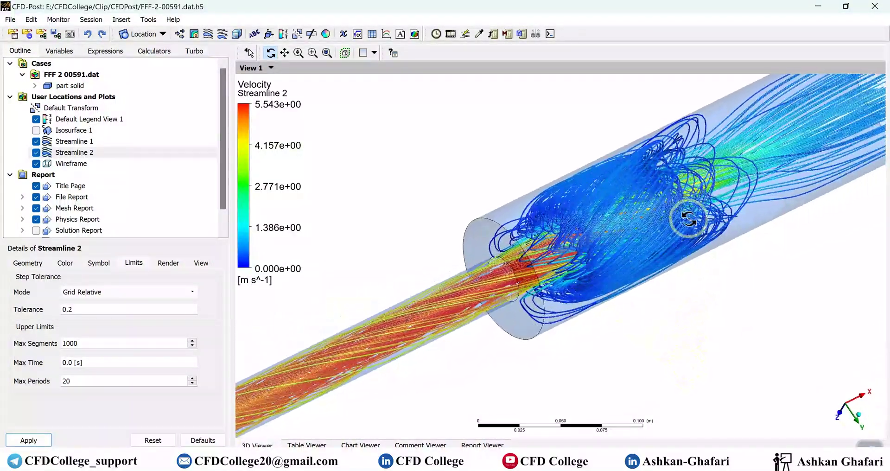
pyautogui.moveTo(680, 290); pyautogui.dragTo(672, 249)
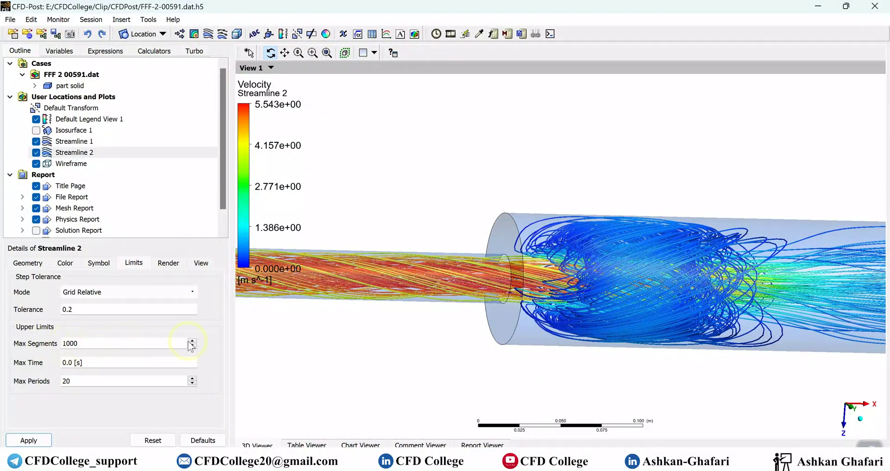
pyautogui.moveTo(628, 378); pyautogui.dragTo(679, 379)
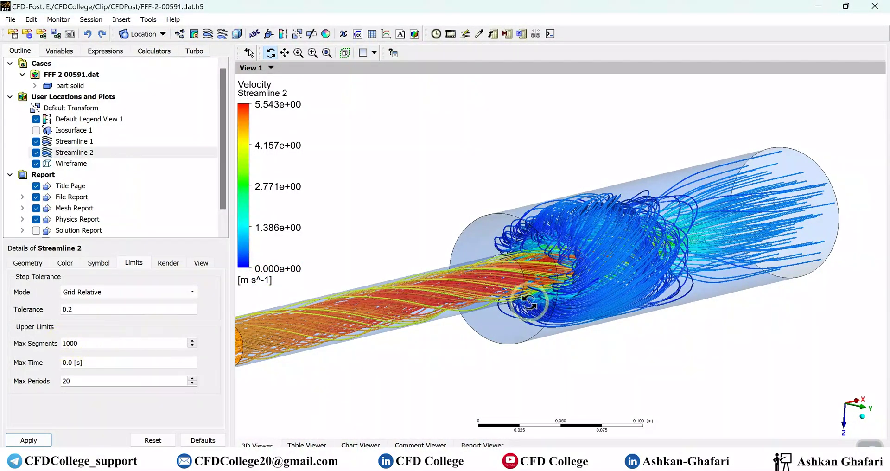
pyautogui.moveTo(582, 358); pyautogui.dragTo(568, 363)
# - Set Streamline 2's maximum segments to 5000 and inspect the tubes in the expansion
pyautogui.click(82, 362)
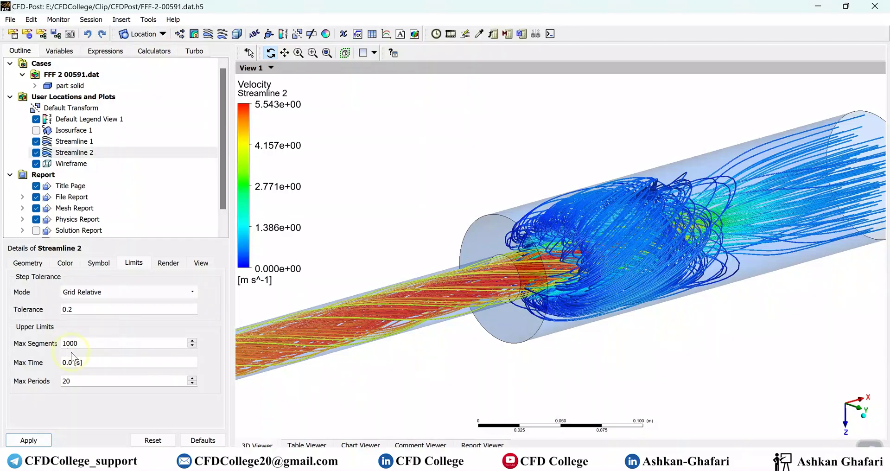
pyautogui.moveTo(66, 344); pyautogui.dragTo(59, 347)
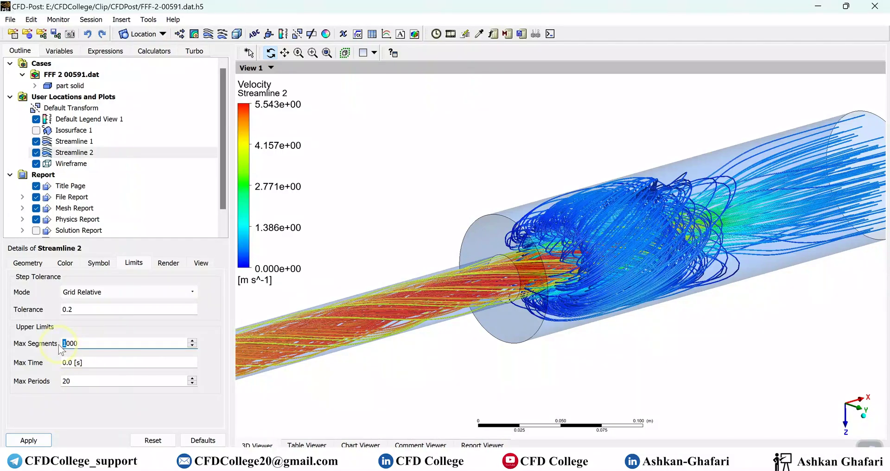
pyautogui.click(31, 436)
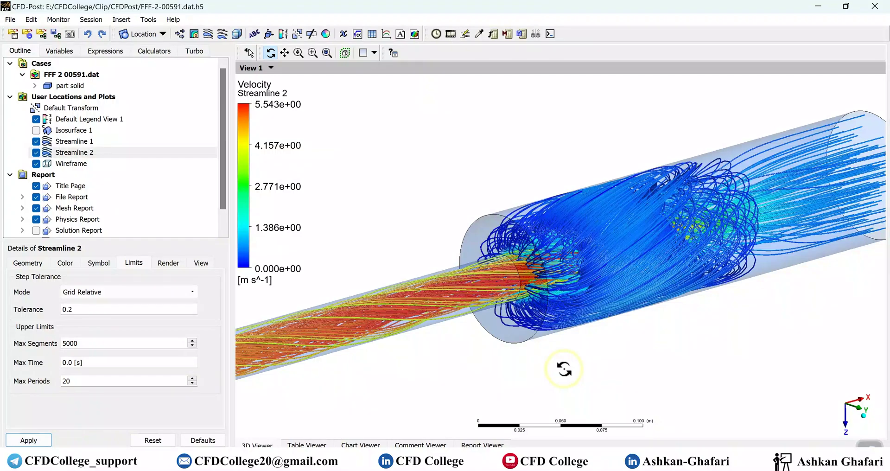
pyautogui.moveTo(682, 361); pyautogui.dragTo(478, 338)
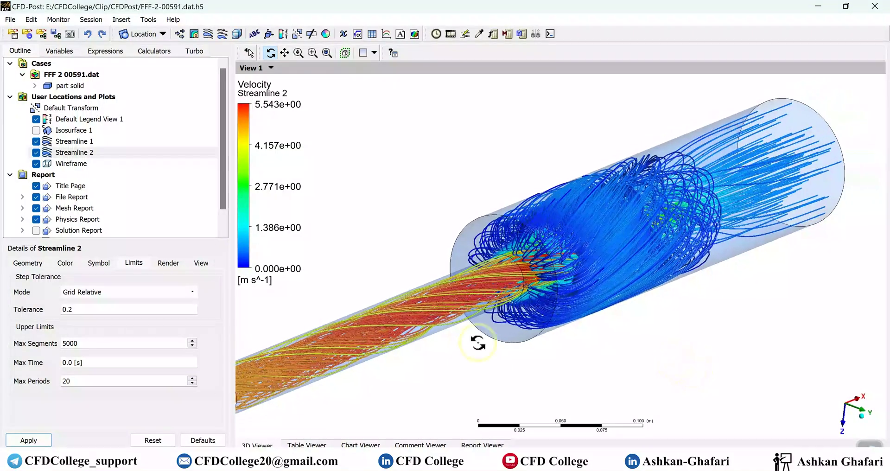
# - Try a face transparency of 0.18 on Streamline 2, then set the transparency back to 0
pyautogui.click(170, 264)
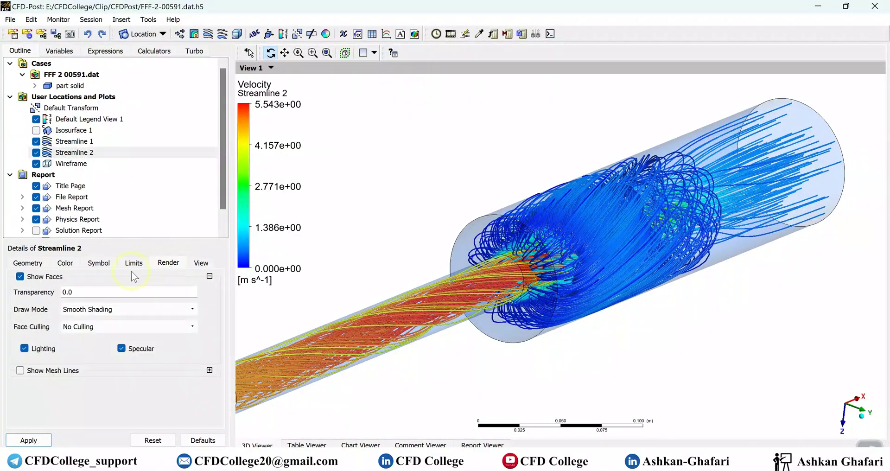
pyautogui.moveTo(84, 299); pyautogui.dragTo(61, 302)
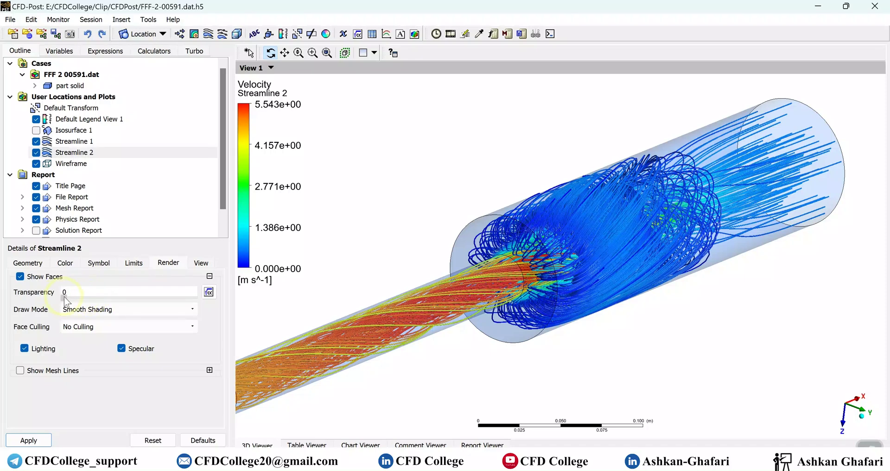
pyautogui.write('0.18')
pyautogui.press('Return')
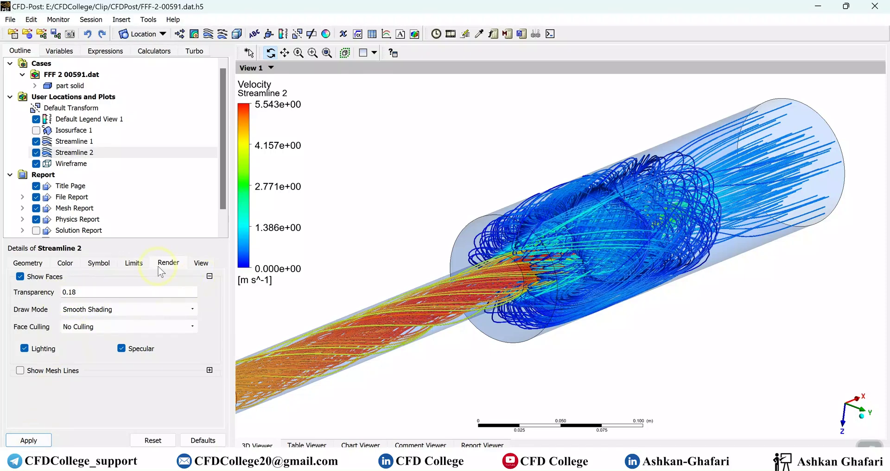
pyautogui.click(201, 263)
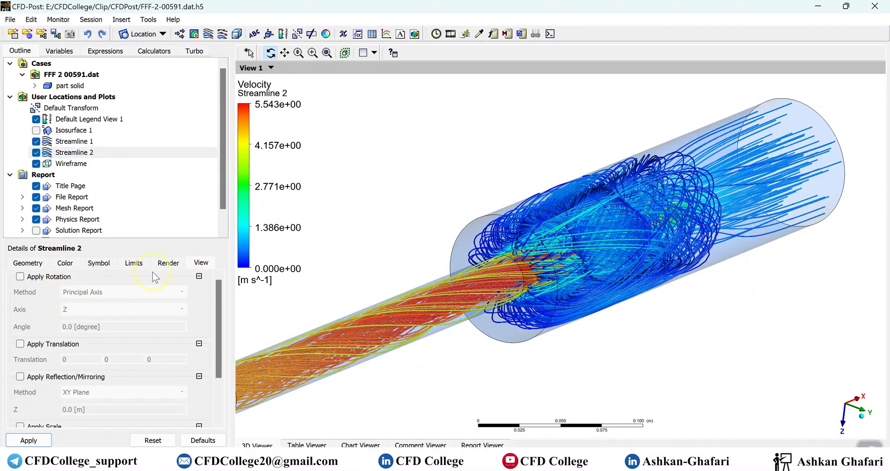
pyautogui.click(172, 263)
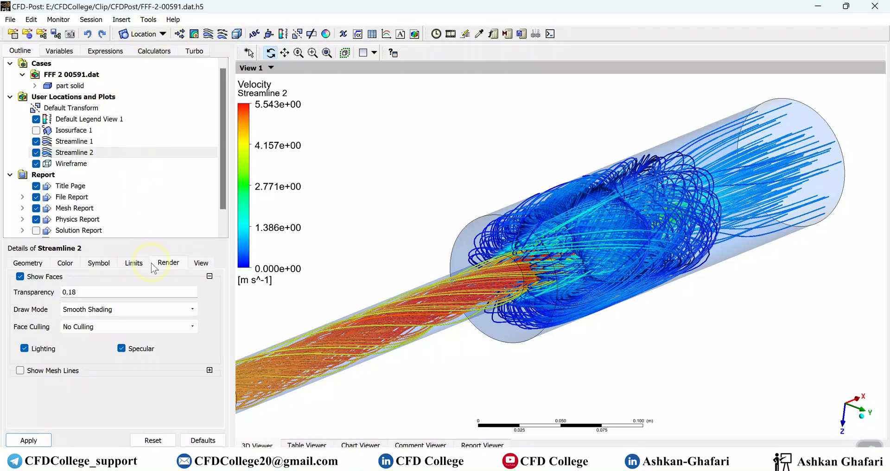
pyautogui.click(78, 292)
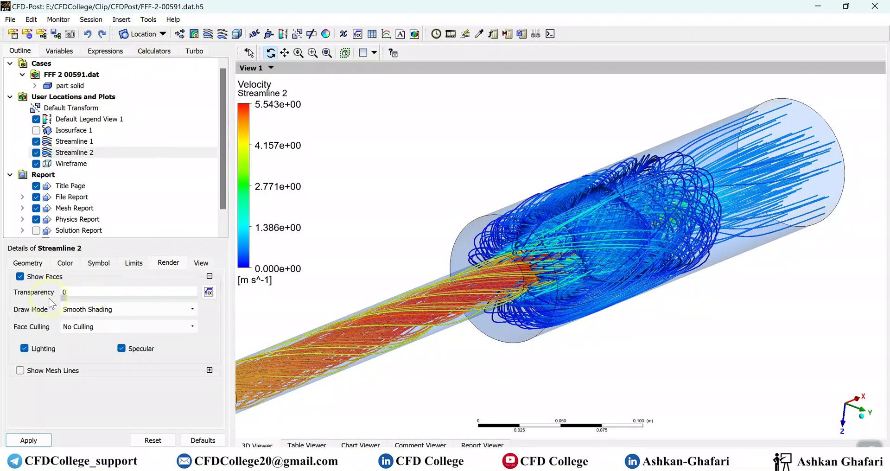
pyautogui.click(28, 441)
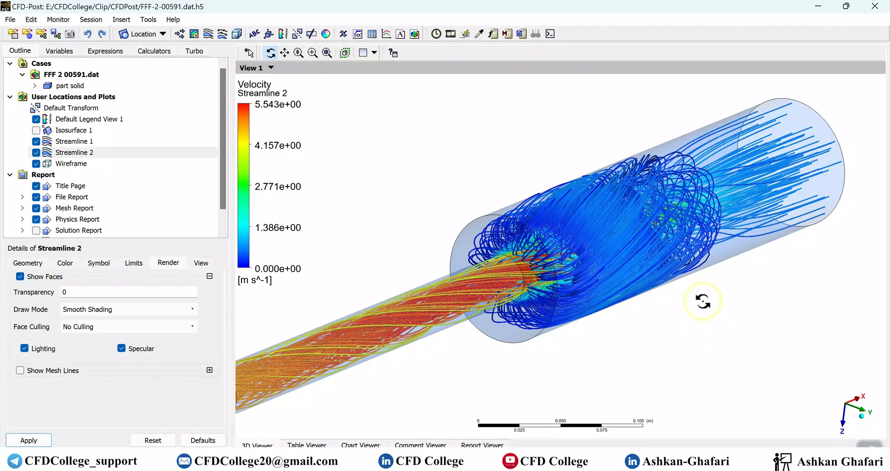
# - Hide Streamline 2 and Streamline 1 so that only the pipe geometry is displayed
pyautogui.moveTo(702, 302); pyautogui.dragTo(729, 342)
pyautogui.scroll(-2, 728, 340)
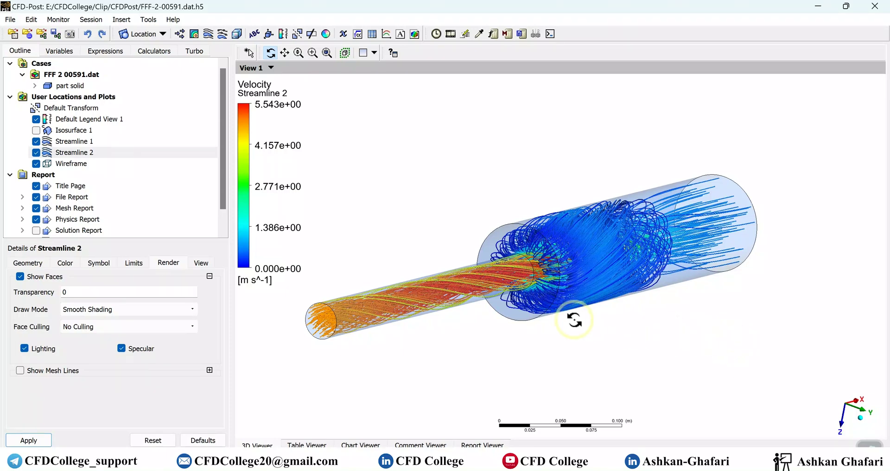
pyautogui.click(36, 153)
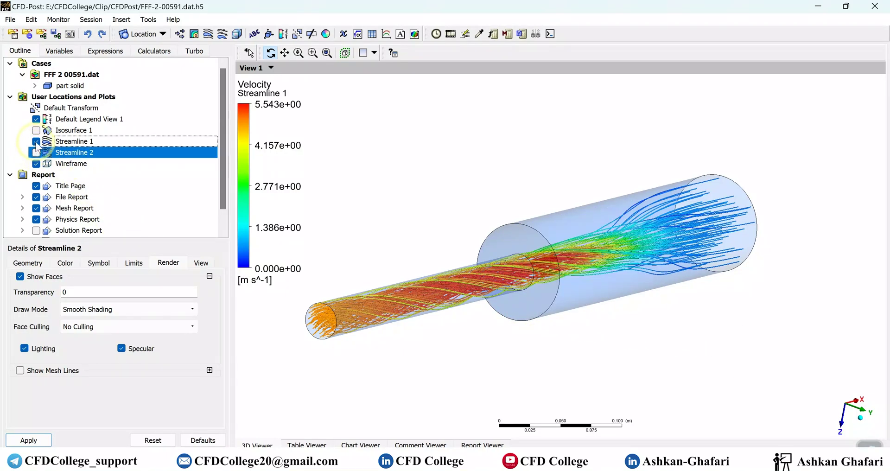
pyautogui.click(36, 141)
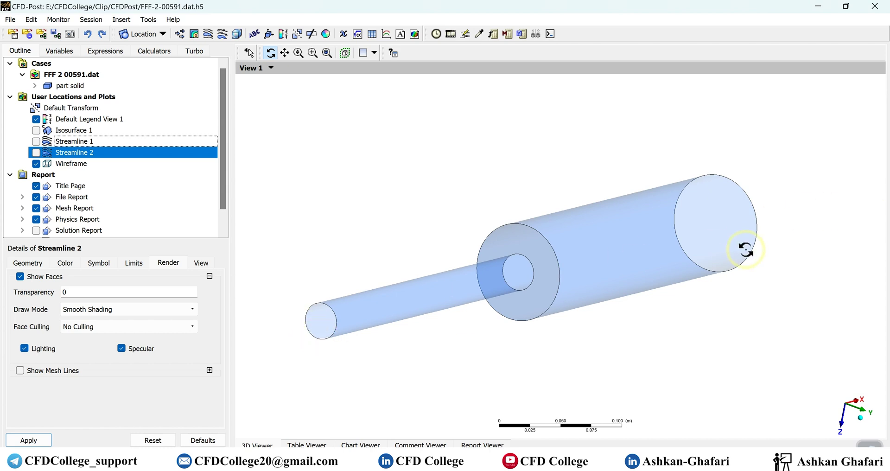
# - Create a second isosurface in all domains using variable Y at 0 m, cutting the pipe lengthwise
pyautogui.click(144, 36)
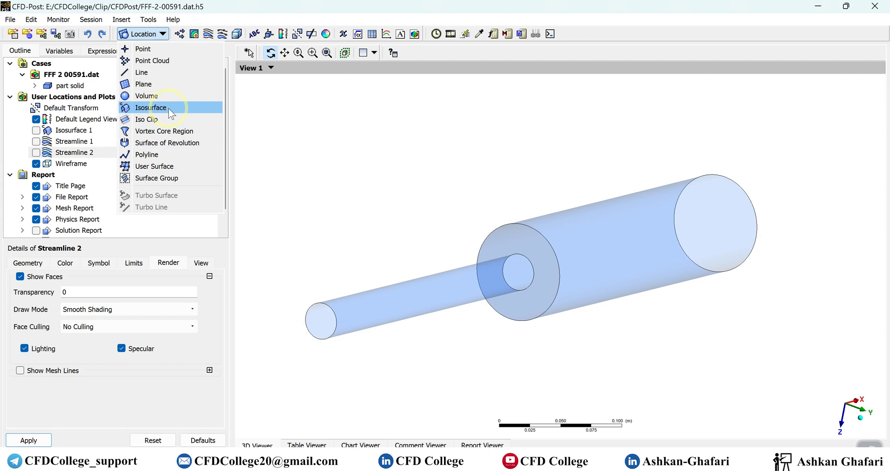
pyautogui.click(165, 108)
pyautogui.click(207, 156)
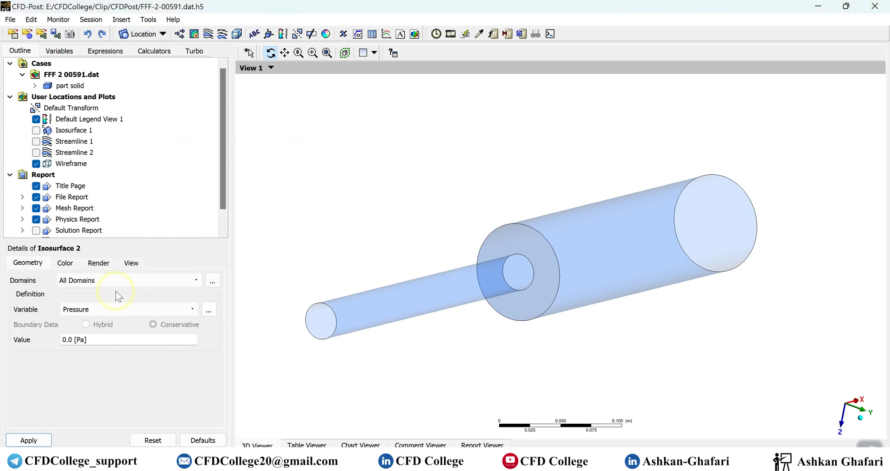
pyautogui.click(188, 309)
pyautogui.scroll(-3, 100, 385)
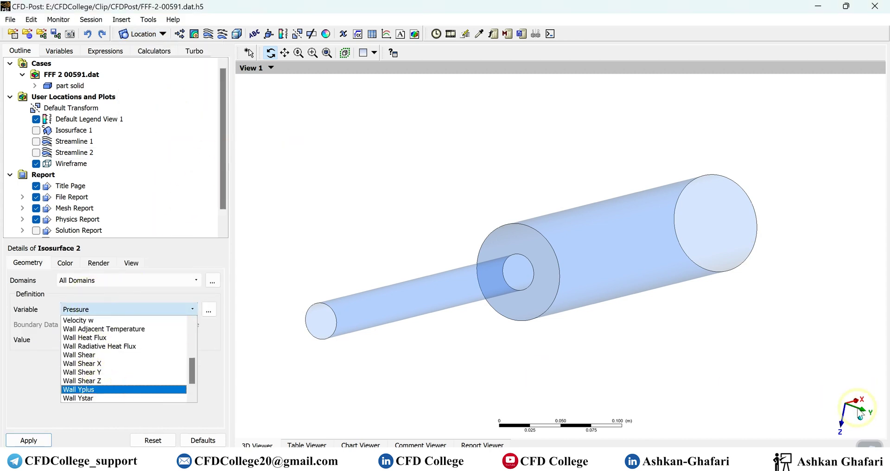
pyautogui.scroll(-1, 124, 377)
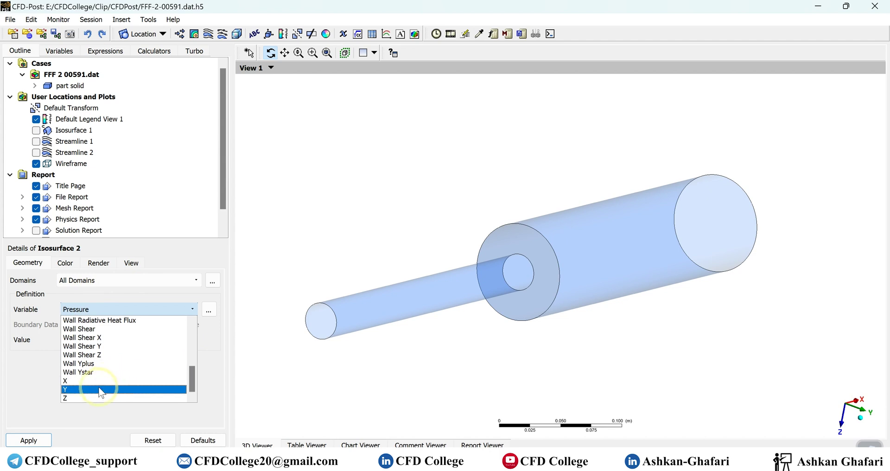
pyautogui.click(112, 390)
pyautogui.click(28, 440)
pyautogui.moveTo(685, 327)
pyautogui.mouseDown()
pyautogui.moveTo(679, 333)
pyautogui.moveTo(723, 334)
pyautogui.moveTo(723, 324)
pyautogui.moveTo(700, 326)
pyautogui.mouseUp()
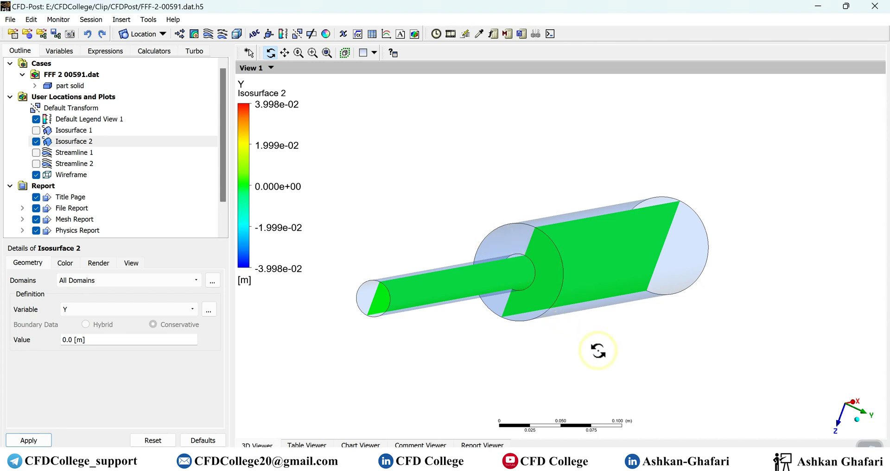
pyautogui.moveTo(598, 350); pyautogui.dragTo(613, 317)
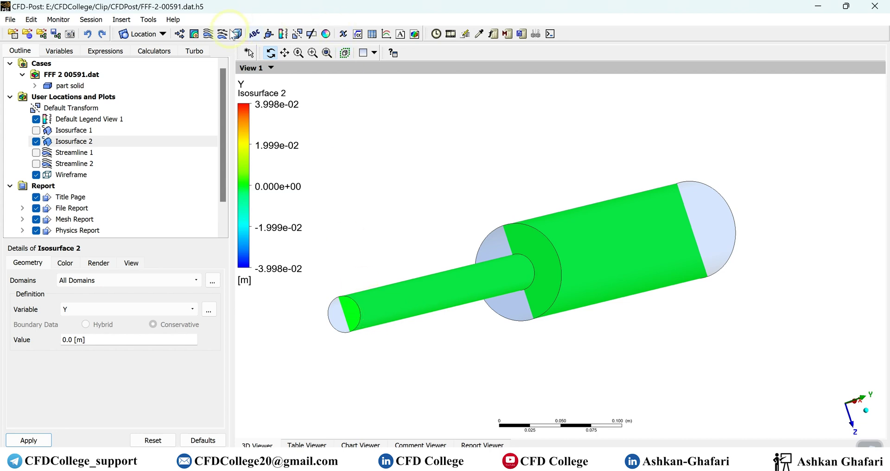
# - Create a third streamline of type Surface Streamline on Isosurface 2, with 25 equally spaced samples of Velocity
pyautogui.click(208, 34)
pyautogui.click(227, 84)
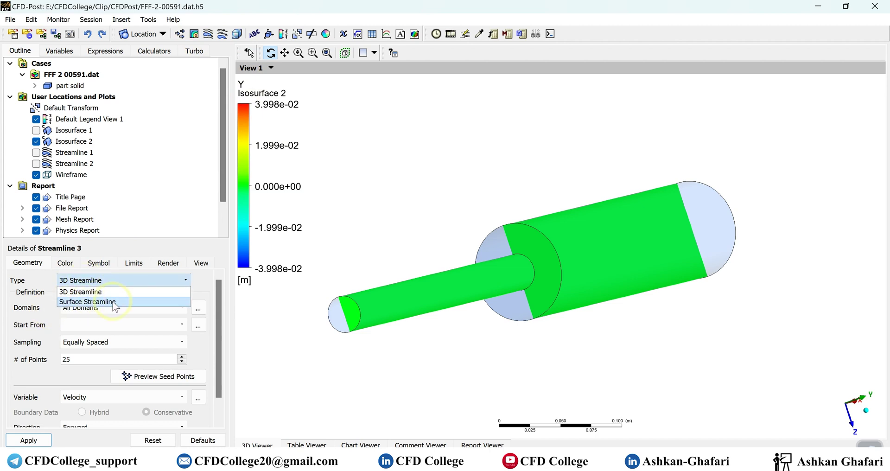
pyautogui.click(113, 302)
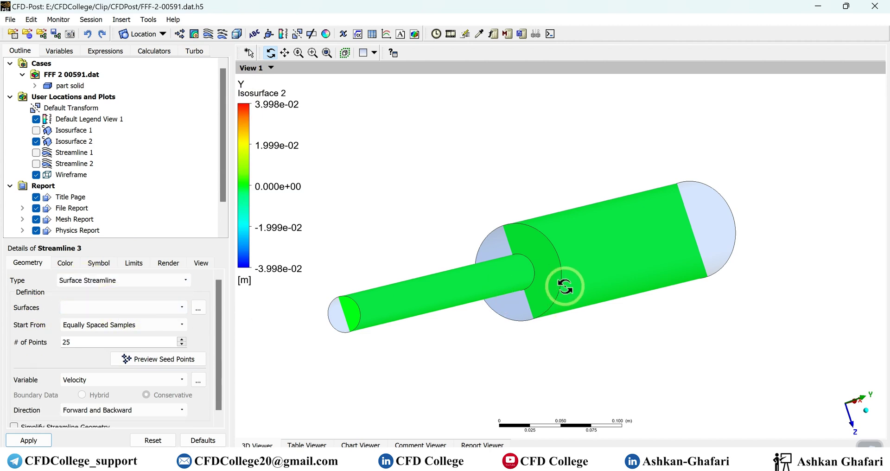
pyautogui.click(86, 308)
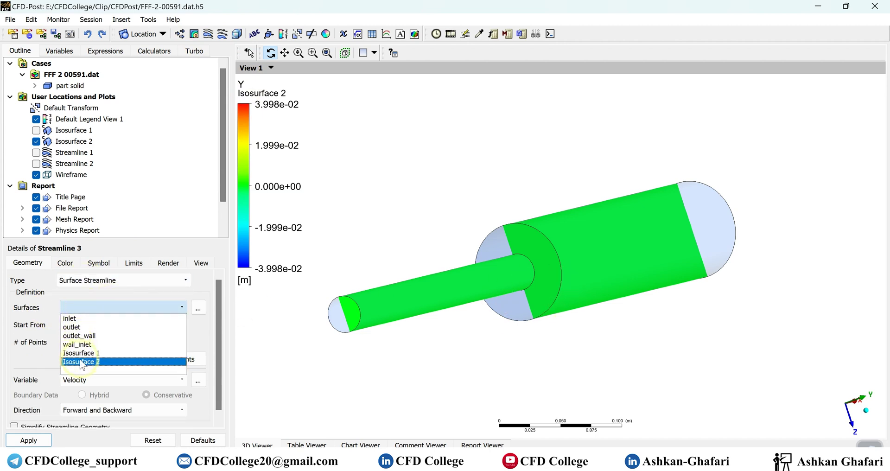
pyautogui.click(76, 370)
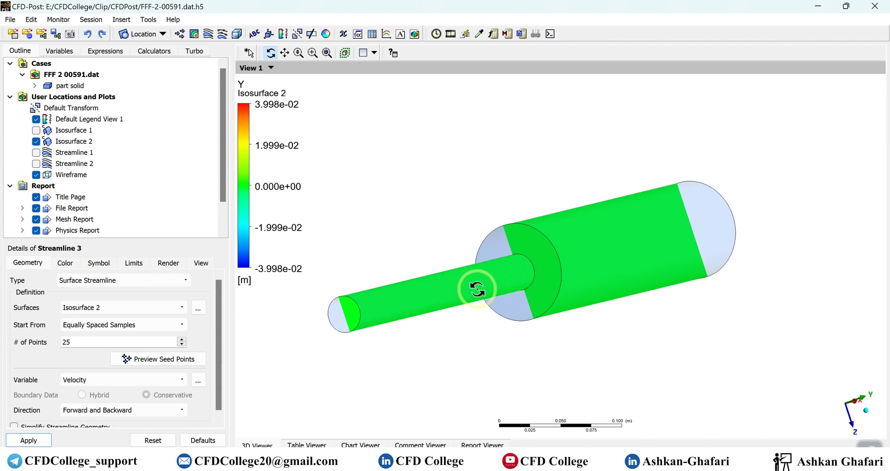
pyautogui.click(32, 439)
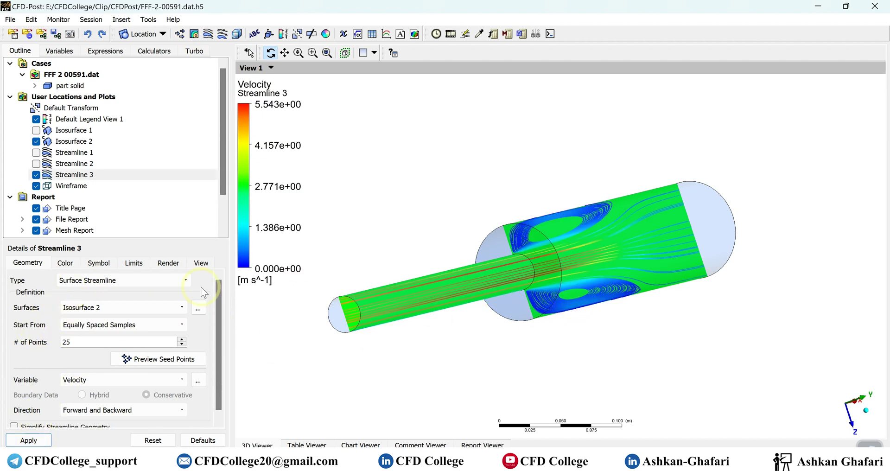
# - Hide Isosurface 2 and orient the view along the Y axis to see the surface streamlines from the side
pyautogui.click(36, 141)
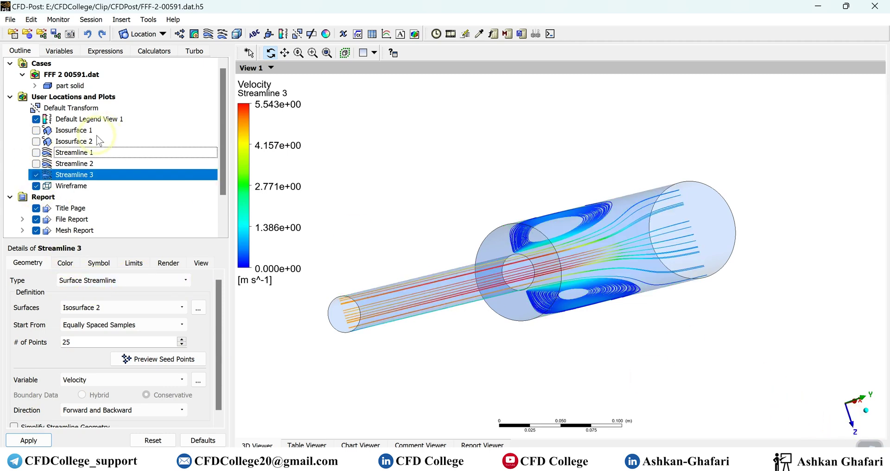
pyautogui.click(46, 141)
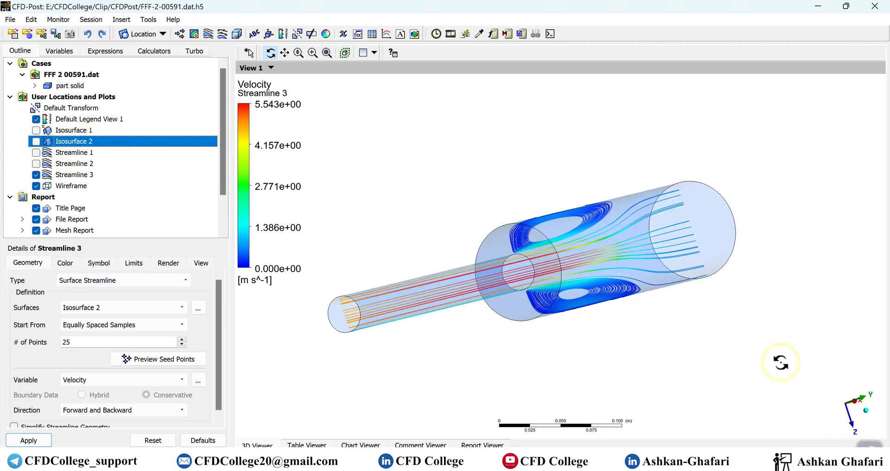
pyautogui.click(863, 401)
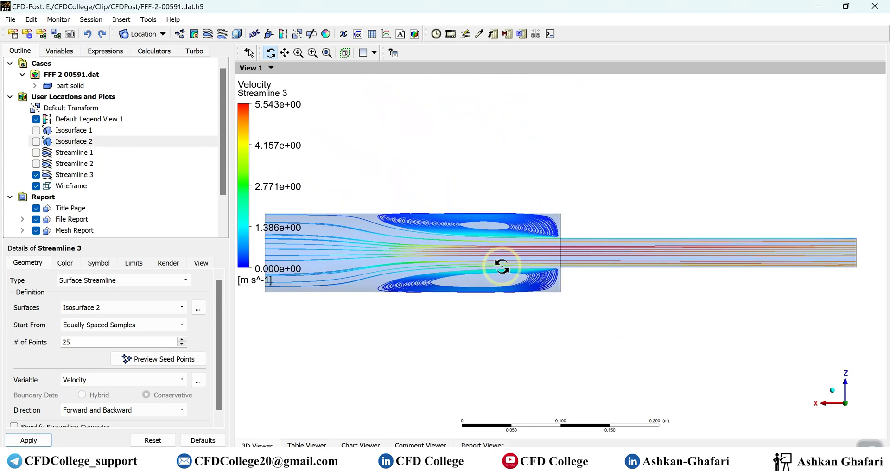
pyautogui.scroll(-3, 700, 299)
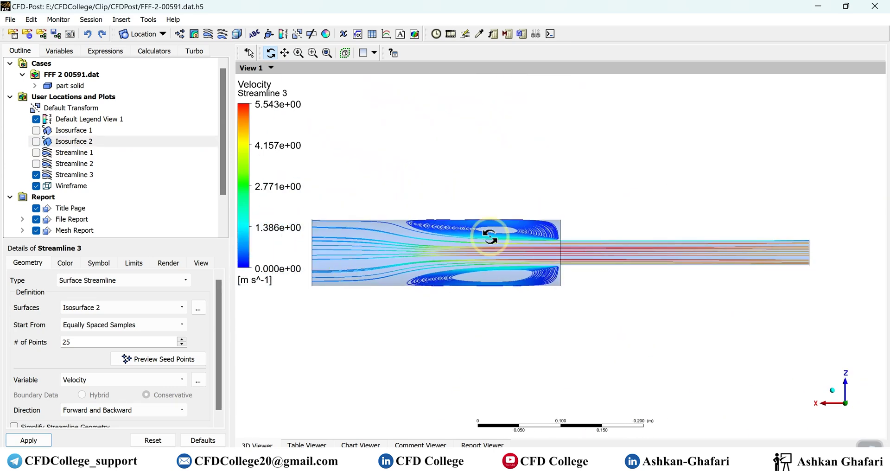
# - Set the number of seed points for Streamline 3 to 50
pyautogui.doubleClick(122, 341)
pyautogui.write('50')
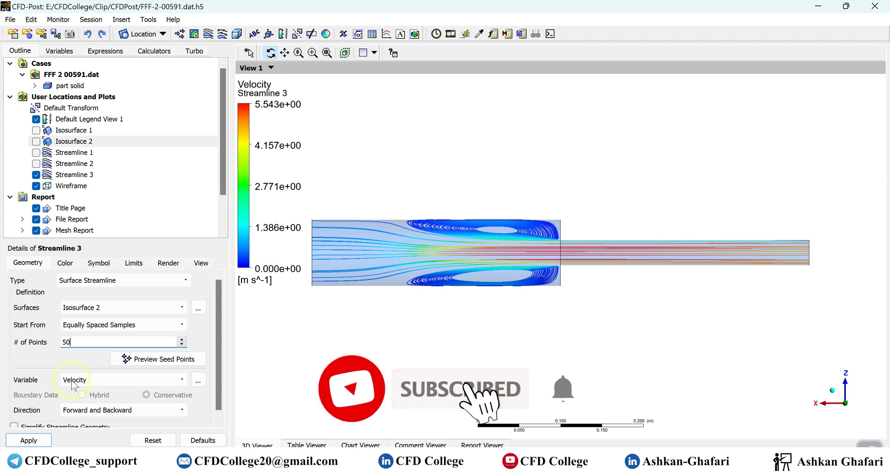
pyautogui.click(29, 441)
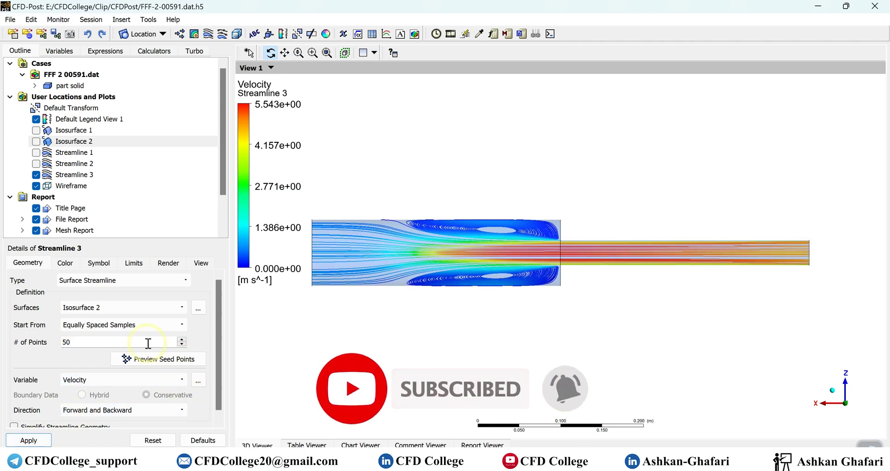
# - Try maximum segment limits of 5000 and 1000 on Streamline 3
pyautogui.click(134, 263)
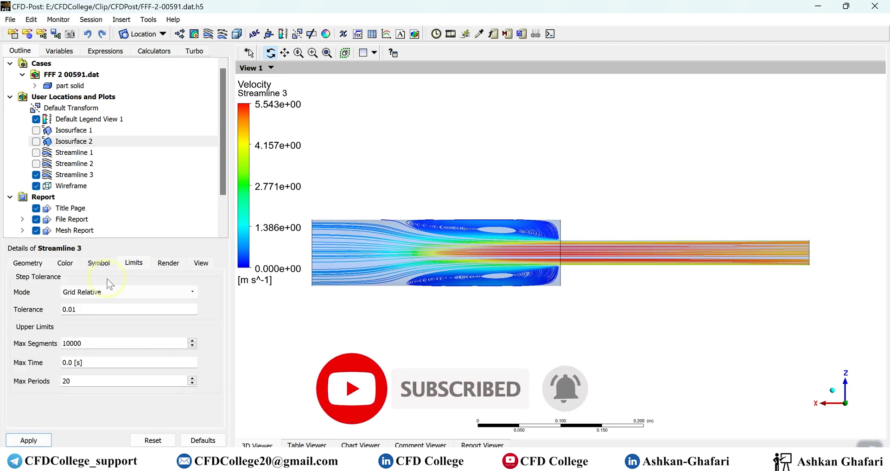
pyautogui.doubleClick(69, 344)
pyautogui.write('5000')
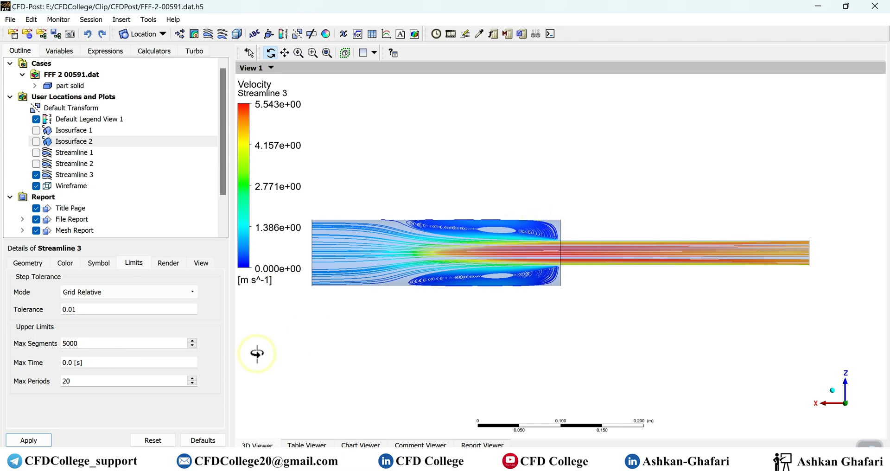
pyautogui.moveTo(68, 343); pyautogui.dragTo(42, 346)
pyautogui.write('1')
pyautogui.click(28, 440)
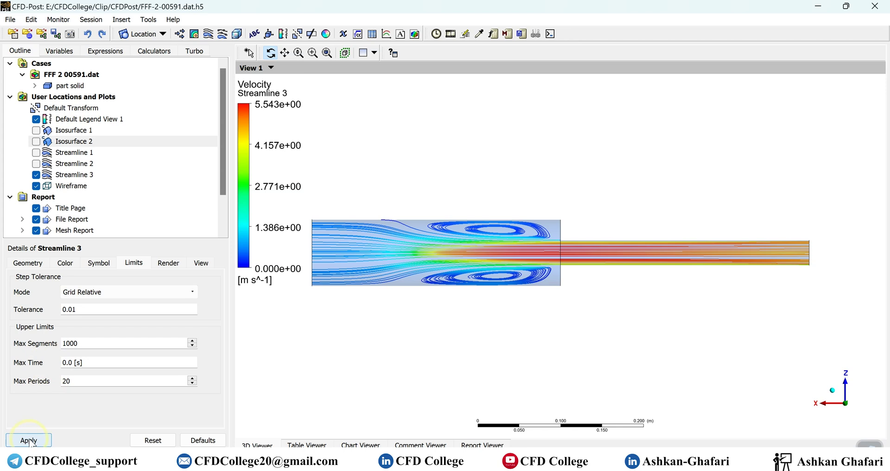
# - Set Streamline 3's maximum segments to 2000 and inspect the recirculation zones behind the expansion
pyautogui.moveTo(66, 343); pyautogui.dragTo(61, 345)
pyautogui.write('2')
pyautogui.click(29, 440)
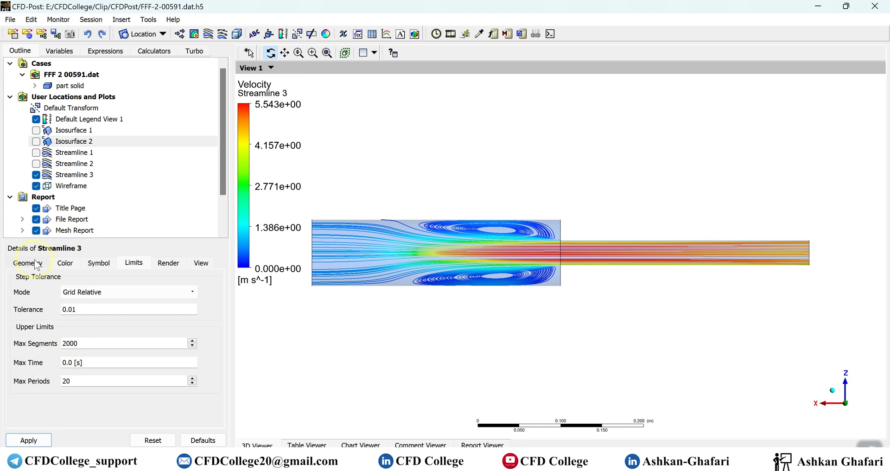
pyautogui.click(37, 263)
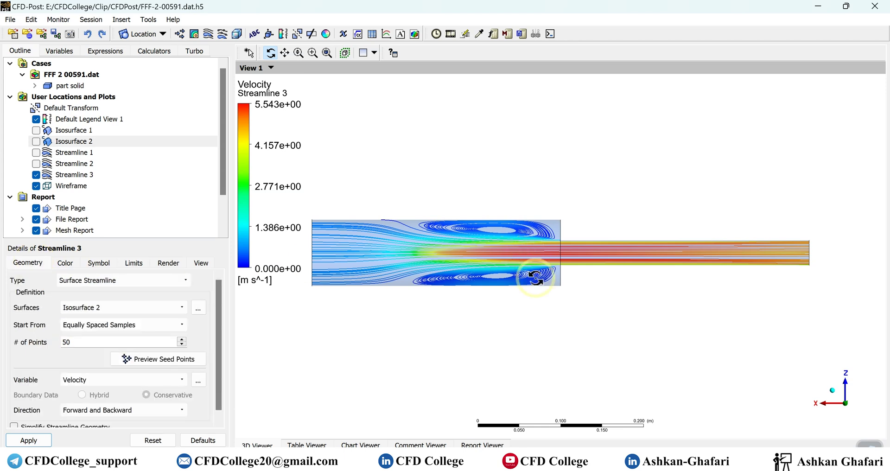
pyautogui.scroll(1, 536, 278)
pyautogui.scroll(-1, 536, 277)
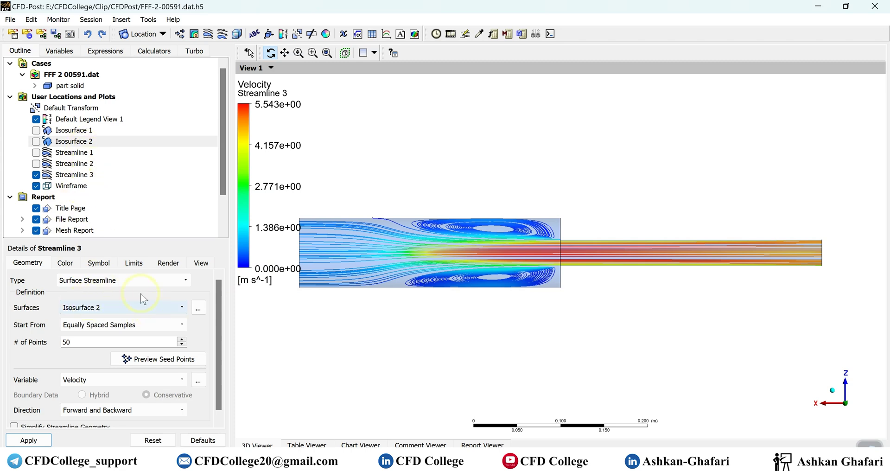
# - Show Isosurface 2 behind the streamlines and colour it by the variable Temperature
pyautogui.click(36, 142)
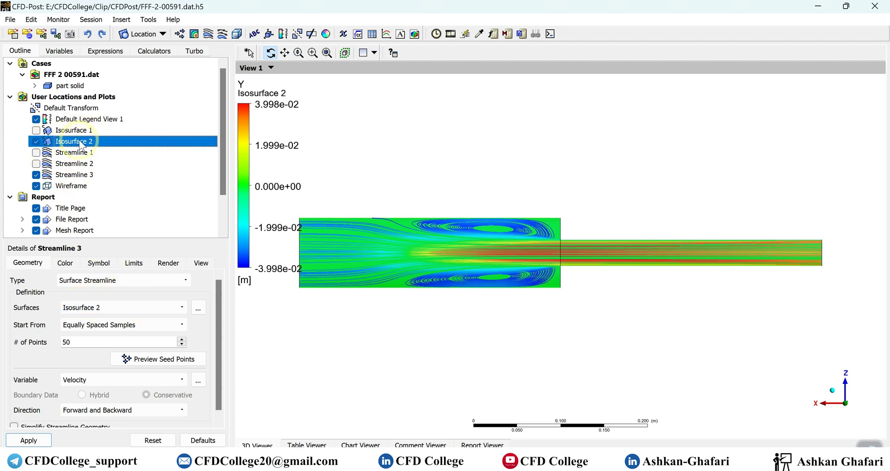
pyautogui.click(65, 263)
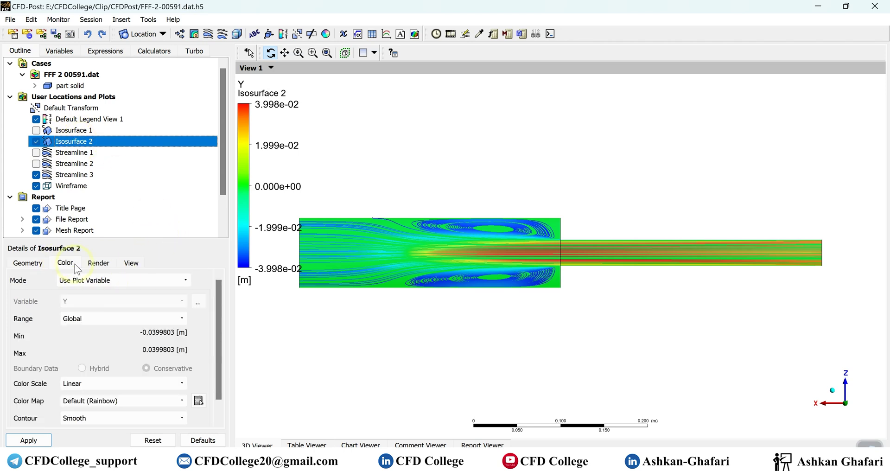
pyautogui.click(100, 281)
pyautogui.click(100, 307)
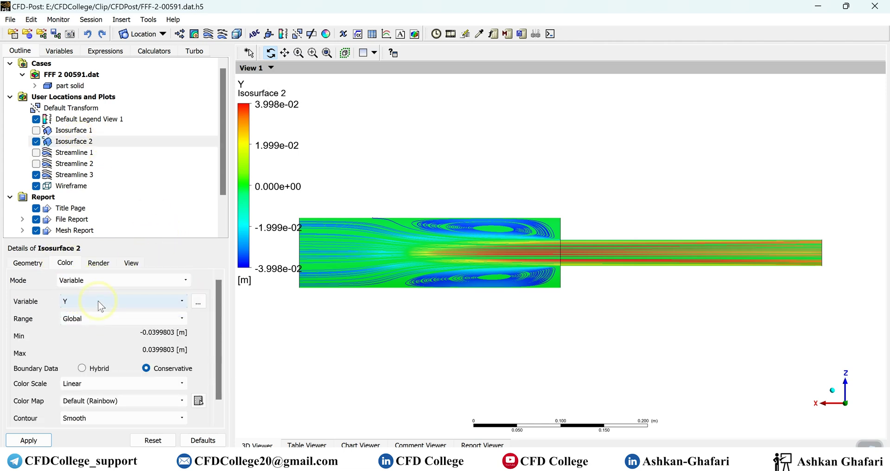
pyautogui.click(114, 301)
pyautogui.scroll(3, 103, 371)
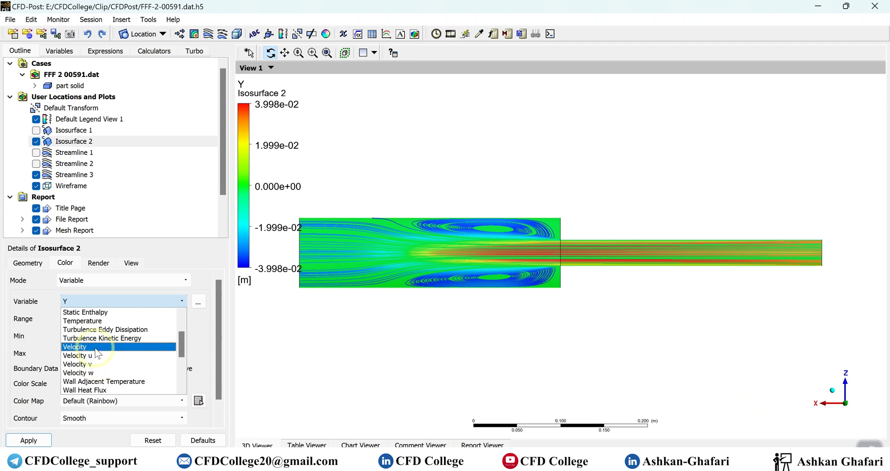
pyautogui.scroll(2, 98, 366)
pyautogui.click(90, 364)
pyautogui.click(28, 441)
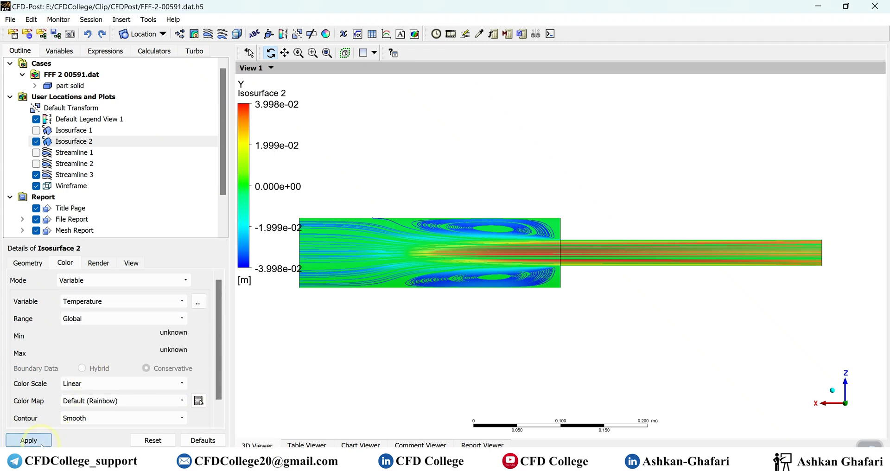
pyautogui.click(546, 250)
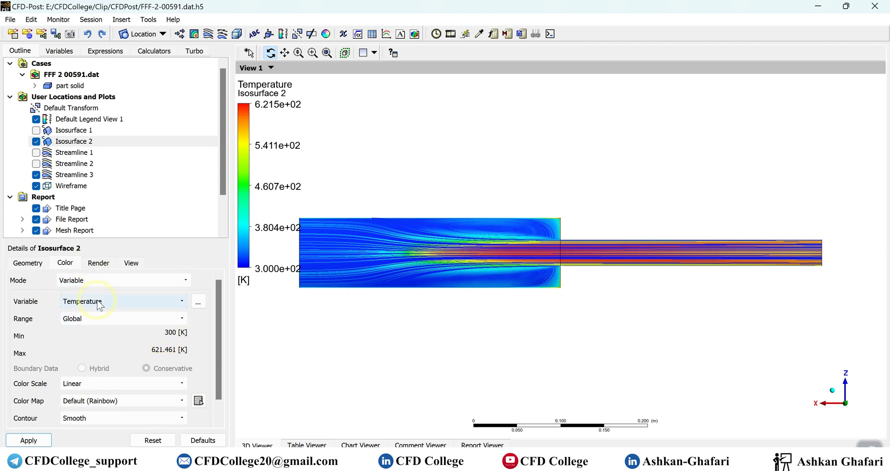
# - Try a face transparency of 0.5 on Isosurface 2
pyautogui.click(99, 263)
pyautogui.doubleClick(74, 295)
pyautogui.moveTo(74, 296); pyautogui.dragTo(120, 299)
pyautogui.doubleClick(110, 292)
pyautogui.write('0.5')
pyautogui.click(46, 440)
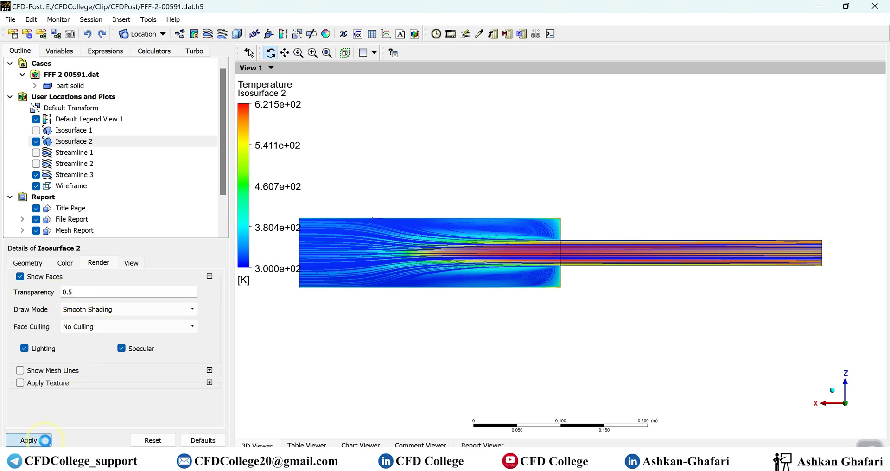
# - Set the face transparency of Isosurface 2 to 0.6
pyautogui.click(121, 291)
pyautogui.write('06')
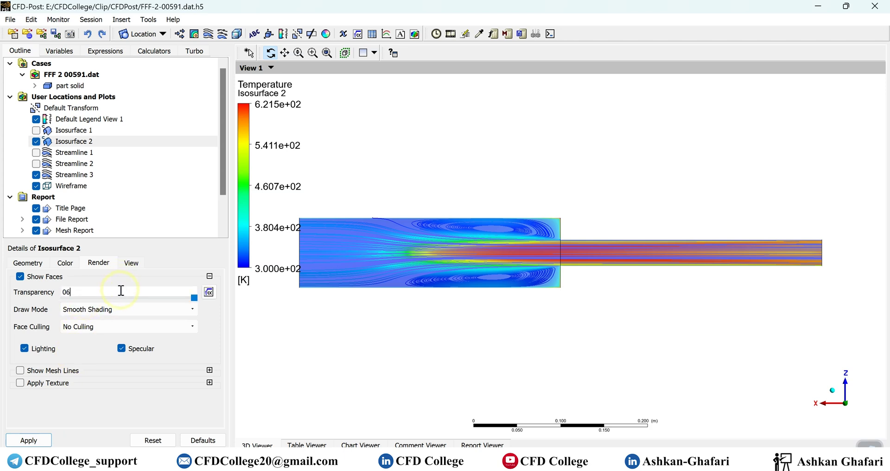
pyautogui.click(26, 440)
pyautogui.write('.6')
pyautogui.click(29, 441)
# - Try colouring Isosurface 2 by Pressure
pyautogui.click(65, 263)
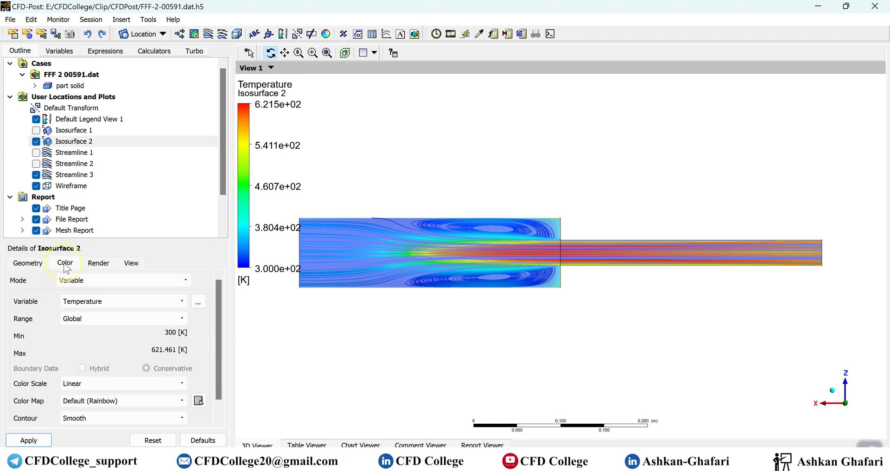
pyautogui.click(123, 302)
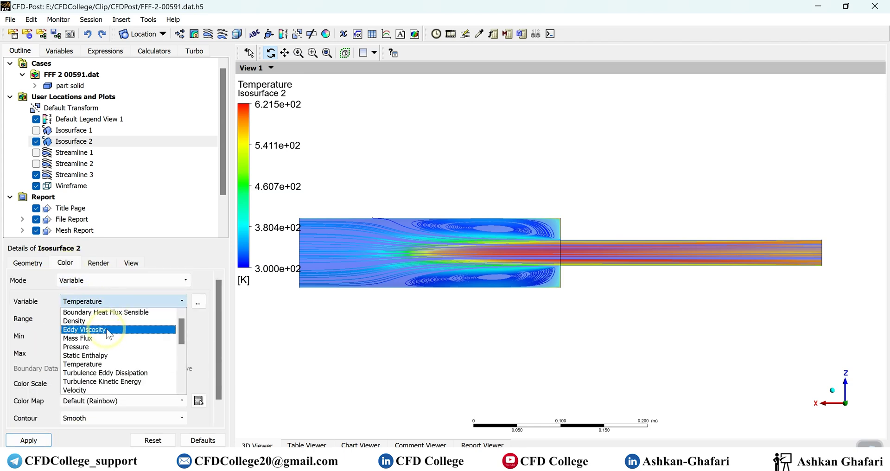
pyautogui.click(107, 346)
pyautogui.click(28, 440)
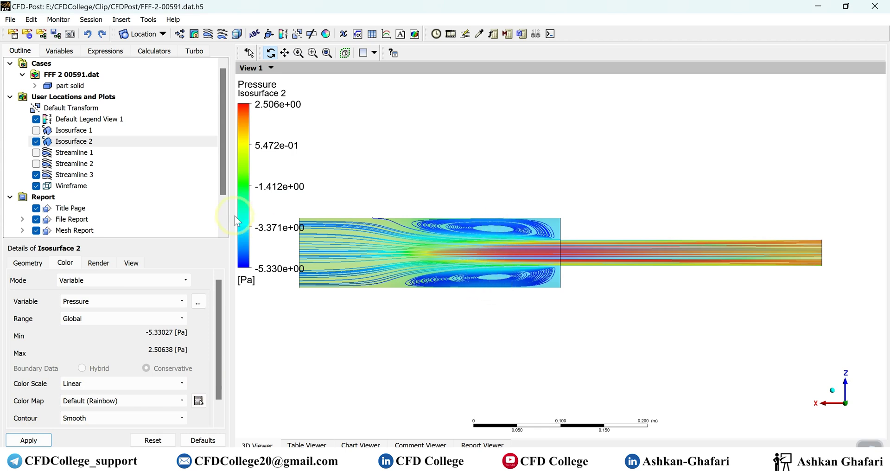
# - Colour Isosurface 2 by the variable Velocity
pyautogui.click(84, 304)
pyautogui.scroll(-2, 93, 353)
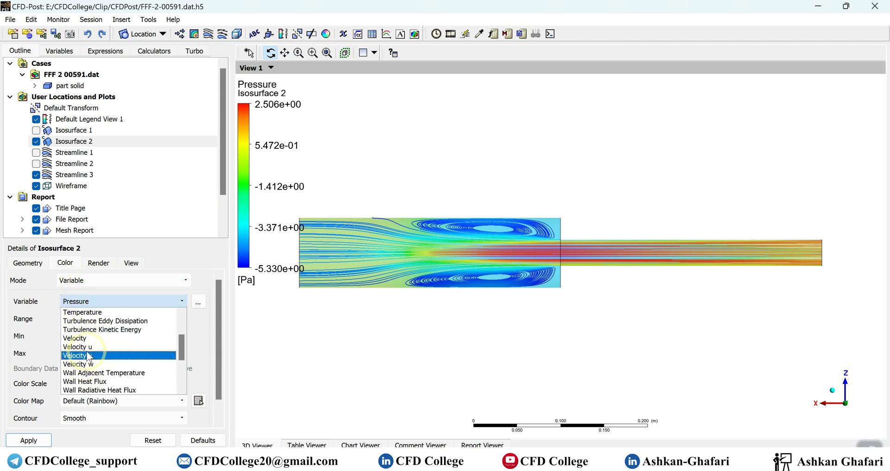
pyautogui.click(92, 341)
pyautogui.click(37, 442)
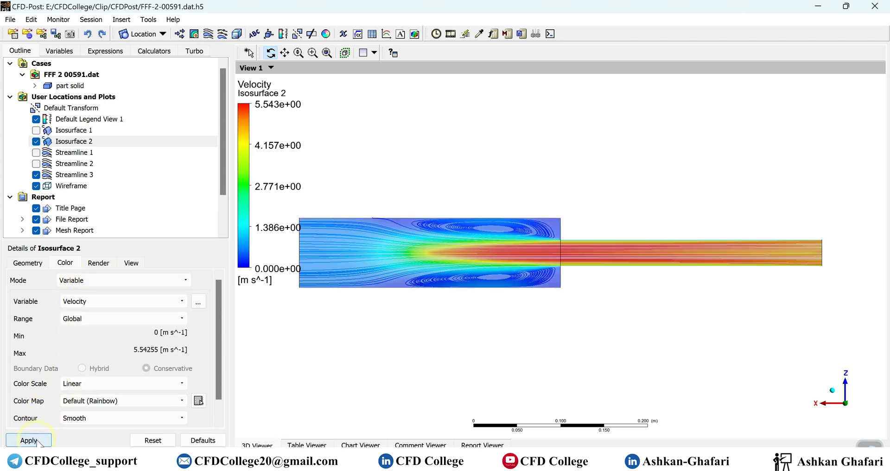
# - Give Streamline 3 a constant black colour and inspect the lines over the velocity contour at the expansion
pyautogui.click(71, 175)
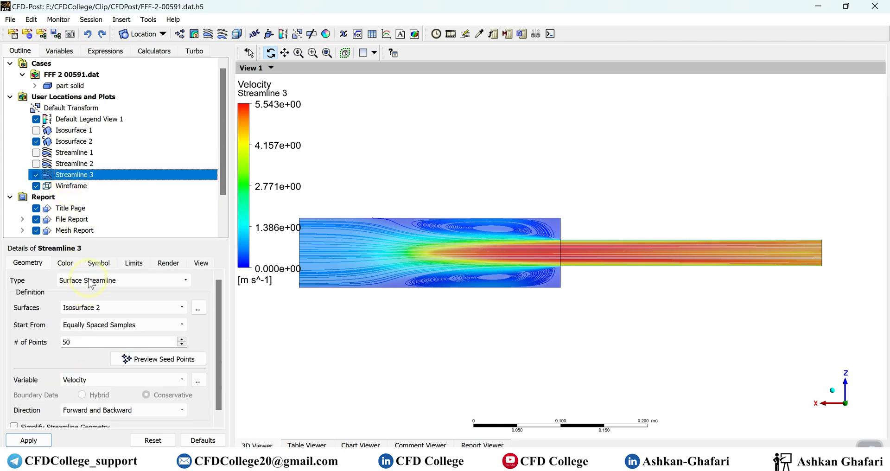
pyautogui.click(67, 264)
pyautogui.click(84, 280)
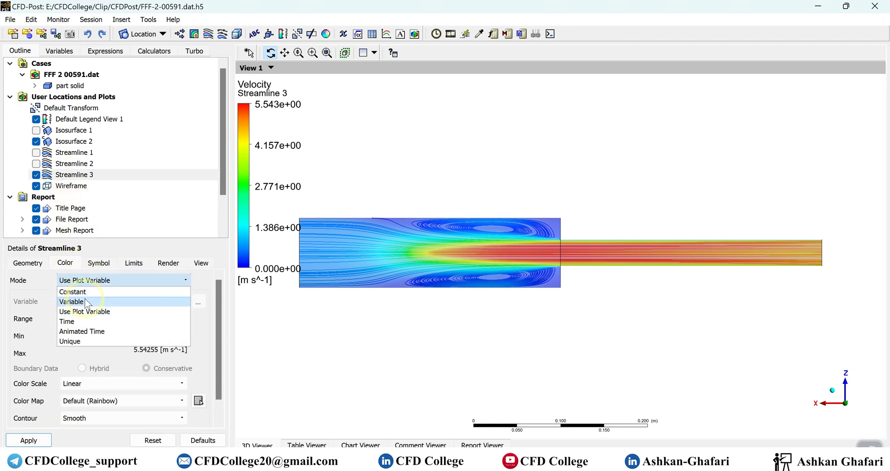
pyautogui.click(87, 293)
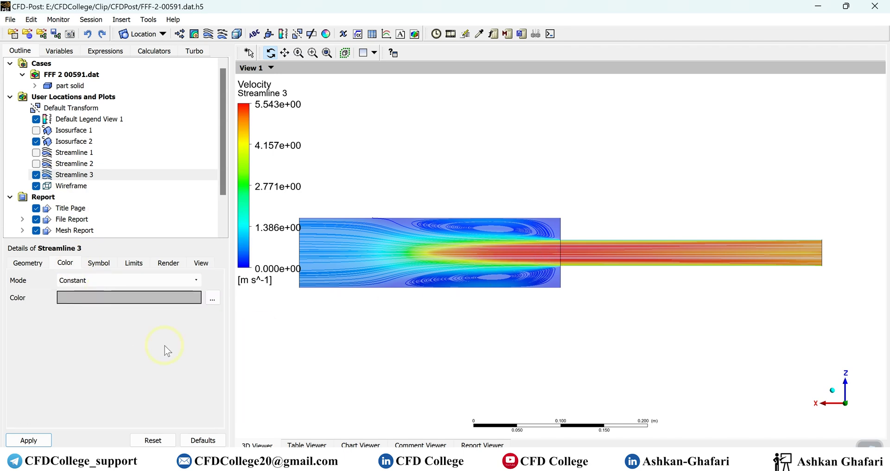
pyautogui.click(114, 298)
pyautogui.click(114, 298)
pyautogui.click(115, 298)
pyautogui.click(115, 298)
pyautogui.click(115, 298)
pyautogui.click(115, 298)
pyautogui.click(29, 440)
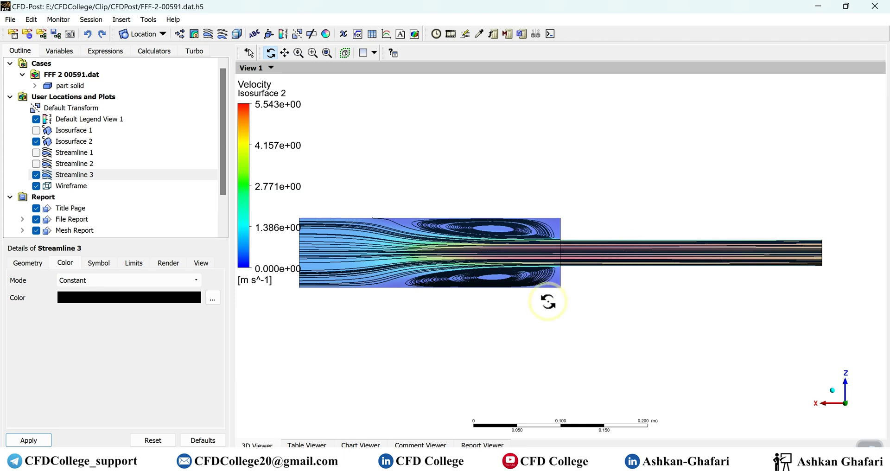
pyautogui.scroll(5, 550, 260)
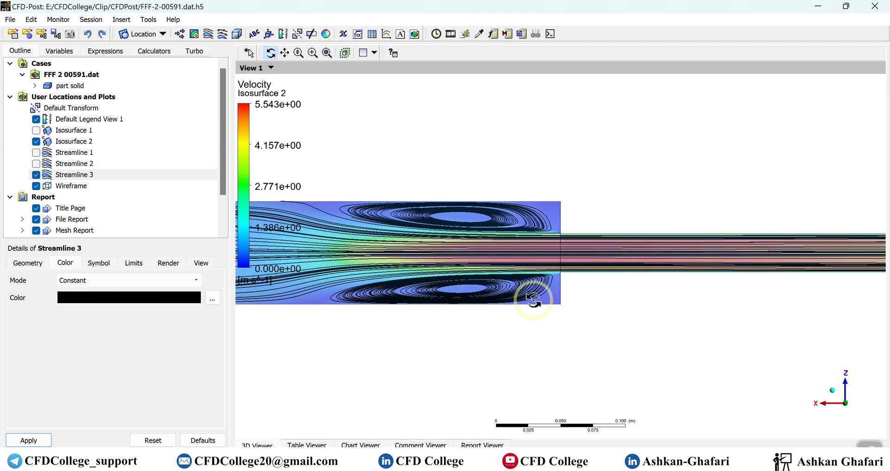
pyautogui.scroll(-5, 533, 299)
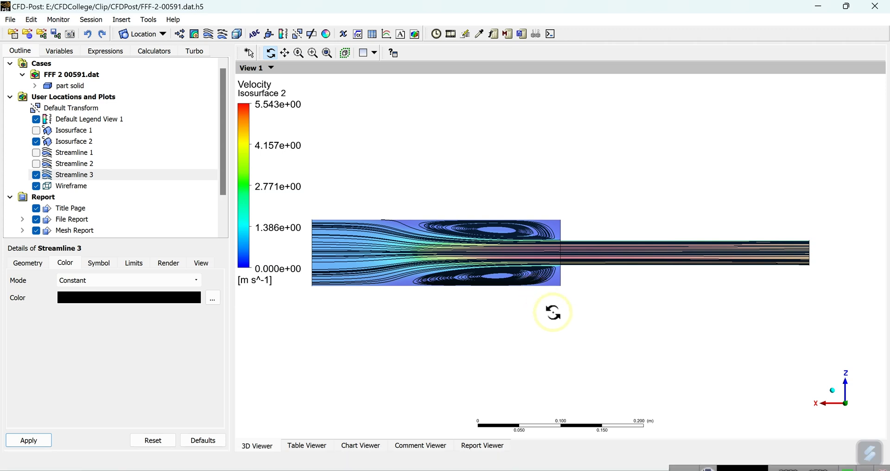
# - Switch to the PowerPoint slide show CFDPost.pptx
pyautogui.moveTo(636, 469)
pyautogui.click(636, 424)
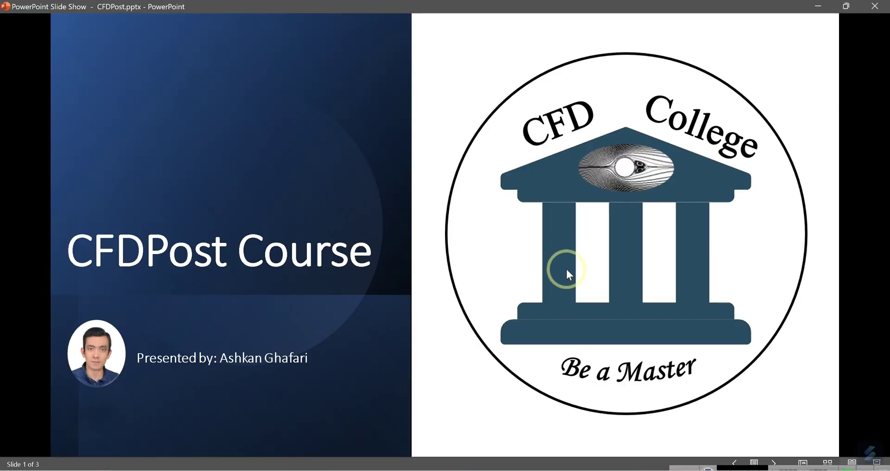